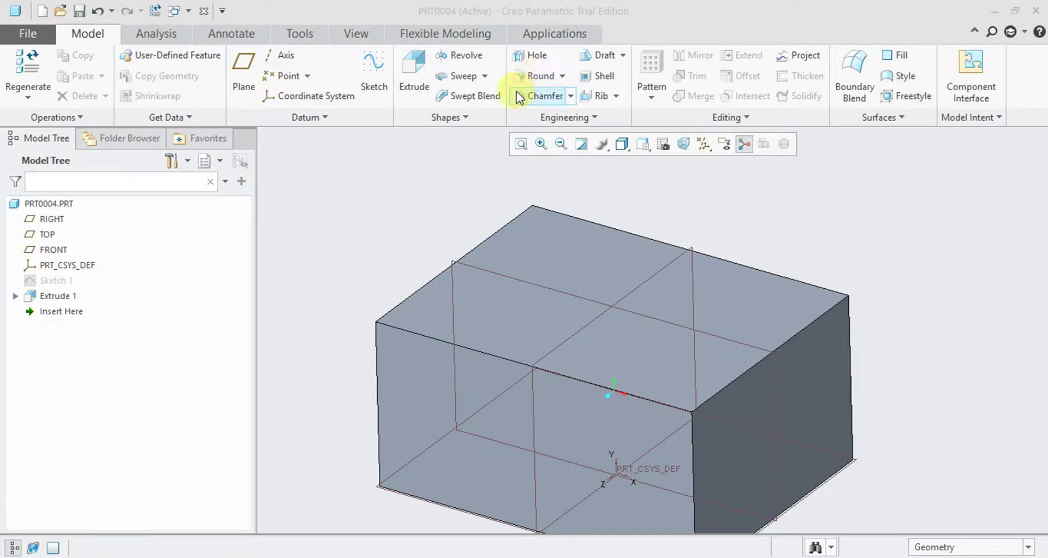
# Expand the Round split-button list in the Engineering group to show Round and Auto Round
pyautogui.click(565, 80)
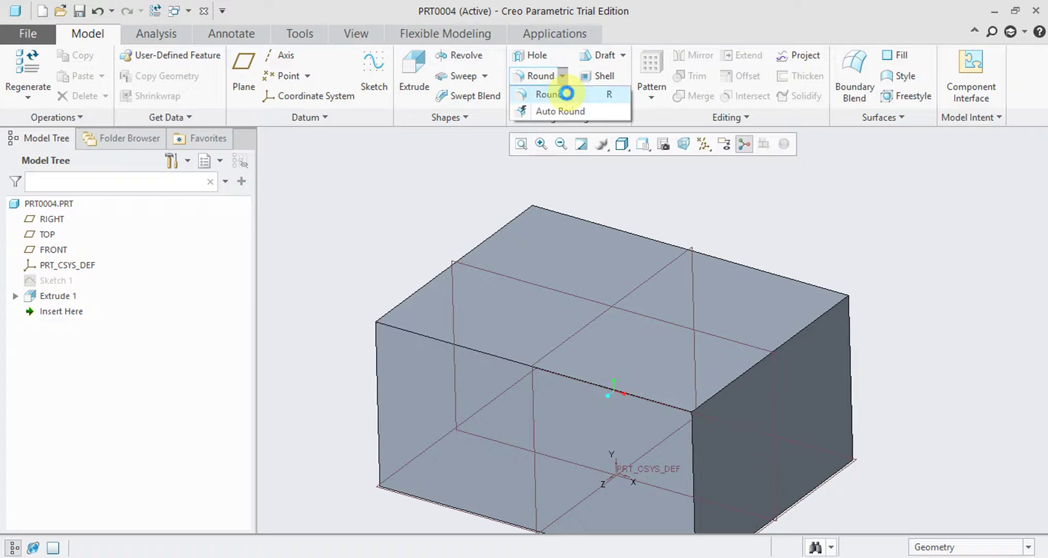
# Start a Round on the block's left vertical edge and set its radius to 50
pyautogui.click(567, 93)
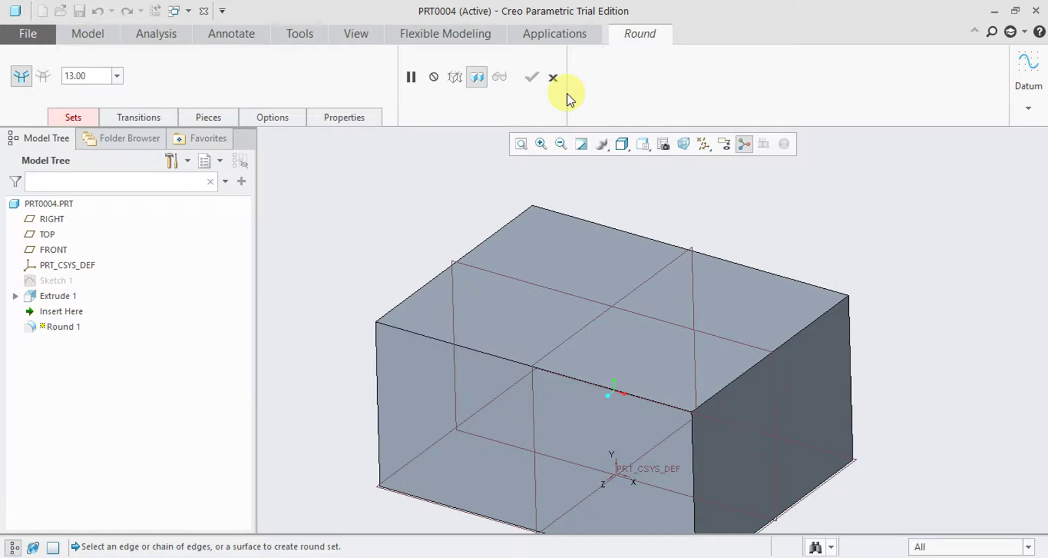
pyautogui.scroll(-3, 512, 242)
pyautogui.scroll(3, 516, 243)
pyautogui.moveTo(552, 269)
pyautogui.mouseDown(button='middle')
pyautogui.moveTo(503, 255)
pyautogui.moveTo(543, 277)
pyautogui.moveTo(552, 264)
pyautogui.mouseUp(button='middle')
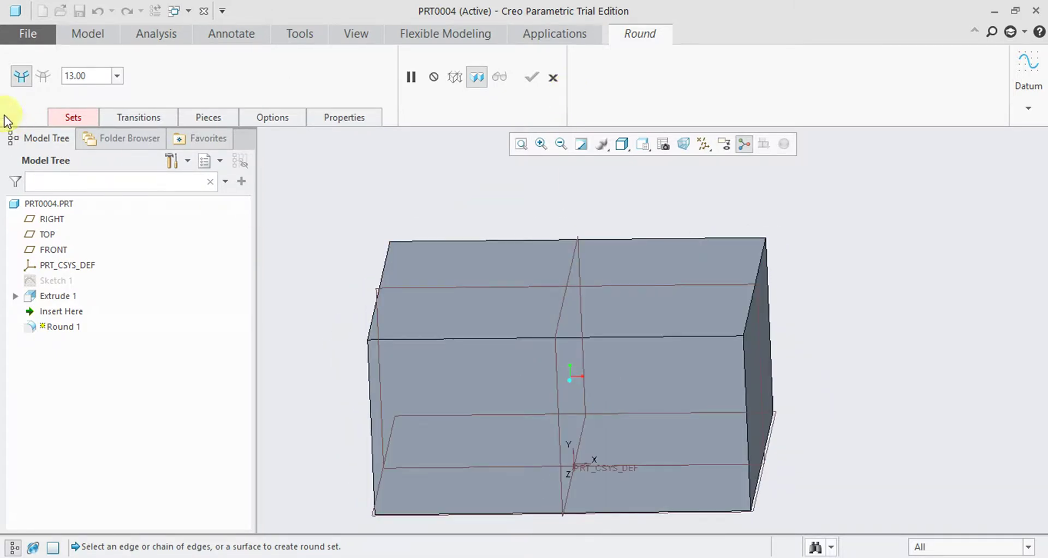
pyautogui.click(23, 78)
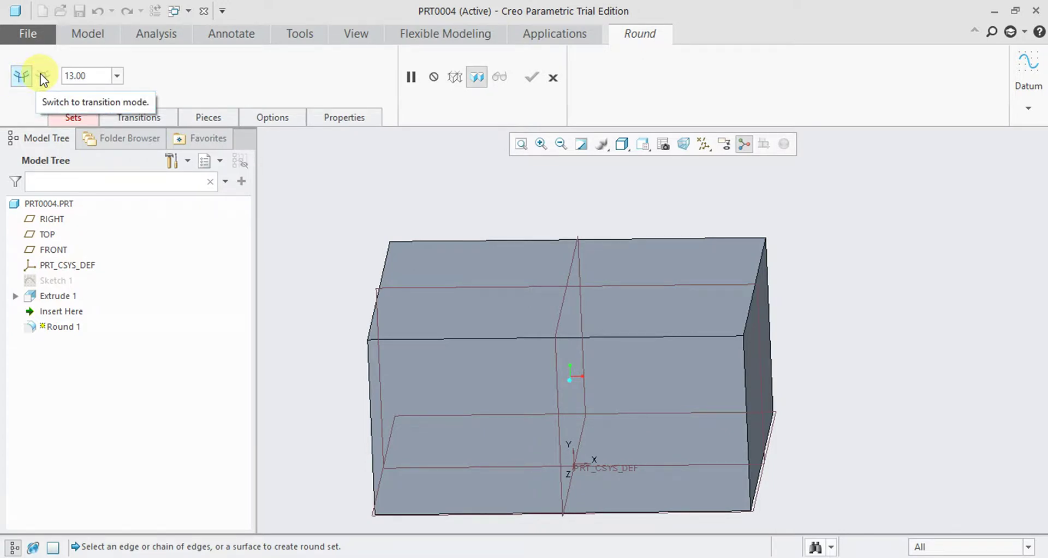
pyautogui.moveTo(503, 229); pyautogui.dragTo(475, 265, button='middle')
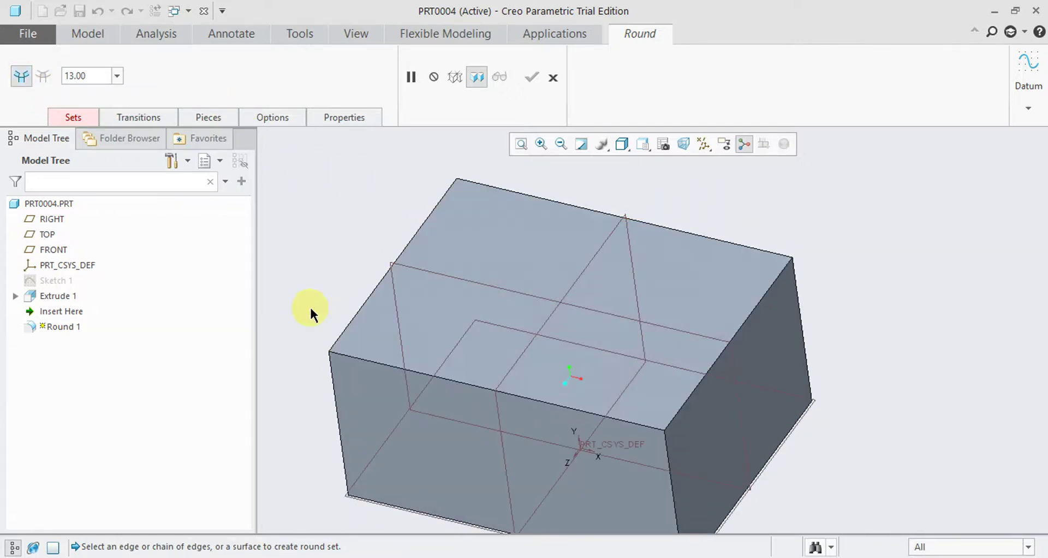
pyautogui.click(334, 398)
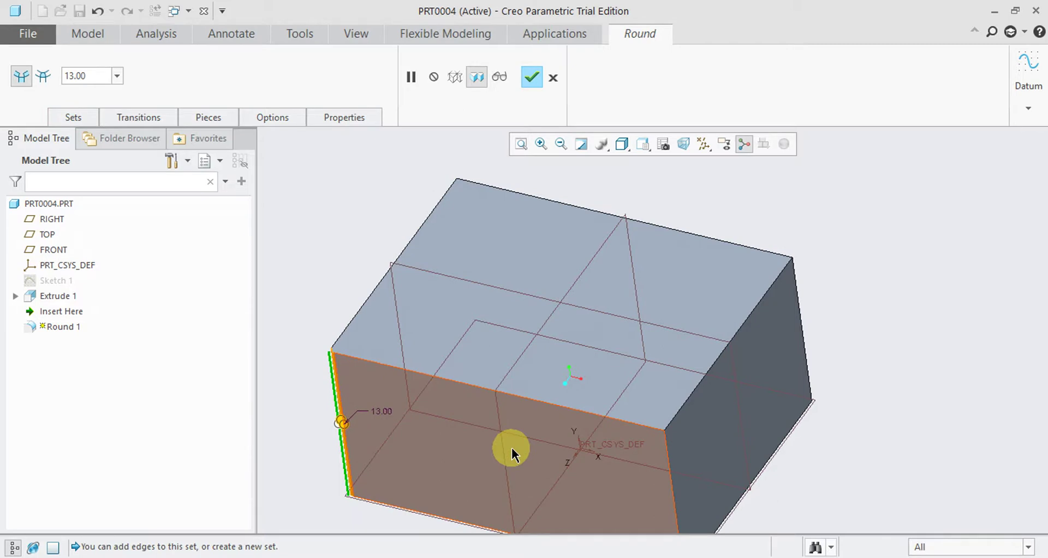
pyautogui.moveTo(96, 77); pyautogui.dragTo(58, 74)
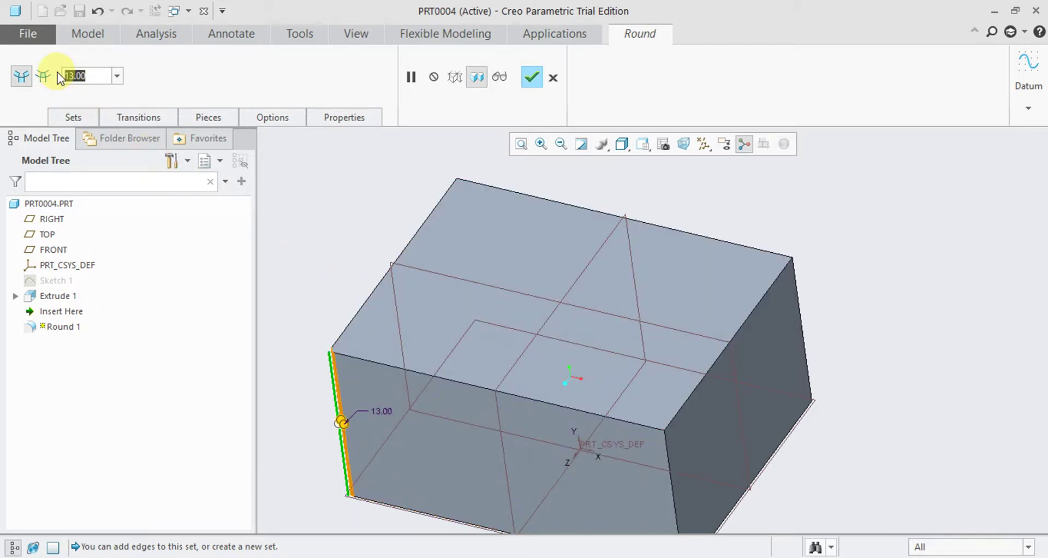
pyautogui.write('50')
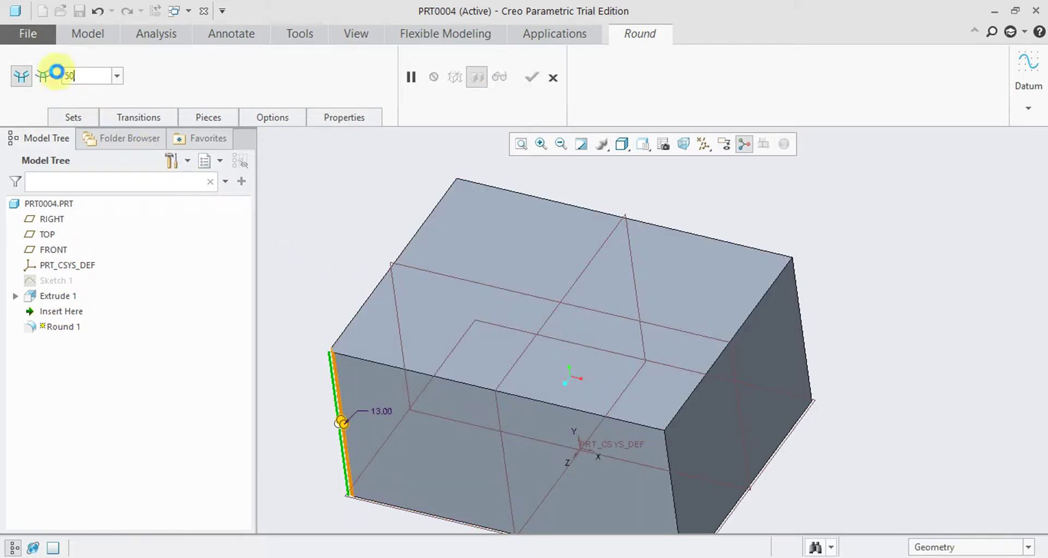
pyautogui.press('Return')
# Add the other three vertical edges to the round and finish Round 1
pyautogui.moveTo(487, 345)
pyautogui.mouseDown(button='middle')
pyautogui.moveTo(475, 311)
pyautogui.moveTo(472, 330)
pyautogui.mouseUp(button='middle')
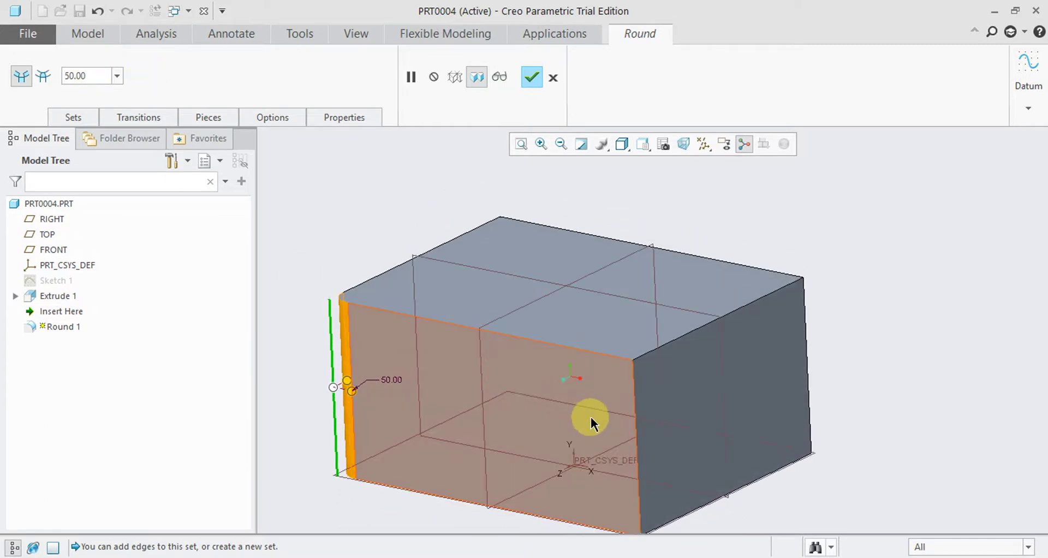
pyautogui.click(635, 419)
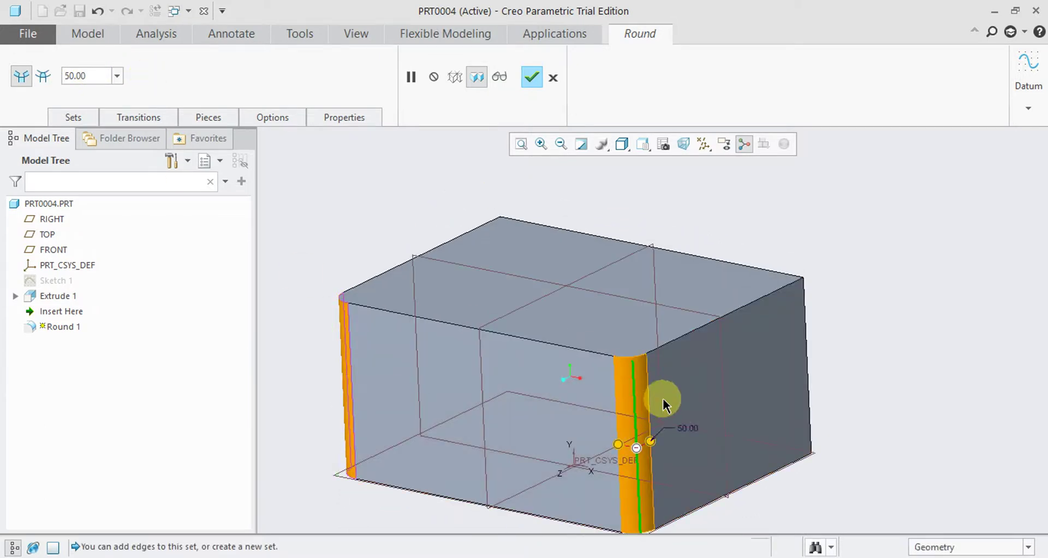
pyautogui.click(805, 338)
pyautogui.moveTo(824, 318)
pyautogui.mouseDown(button='middle')
pyautogui.moveTo(865, 290)
pyautogui.moveTo(821, 323)
pyautogui.moveTo(819, 310)
pyautogui.mouseUp(button='middle')
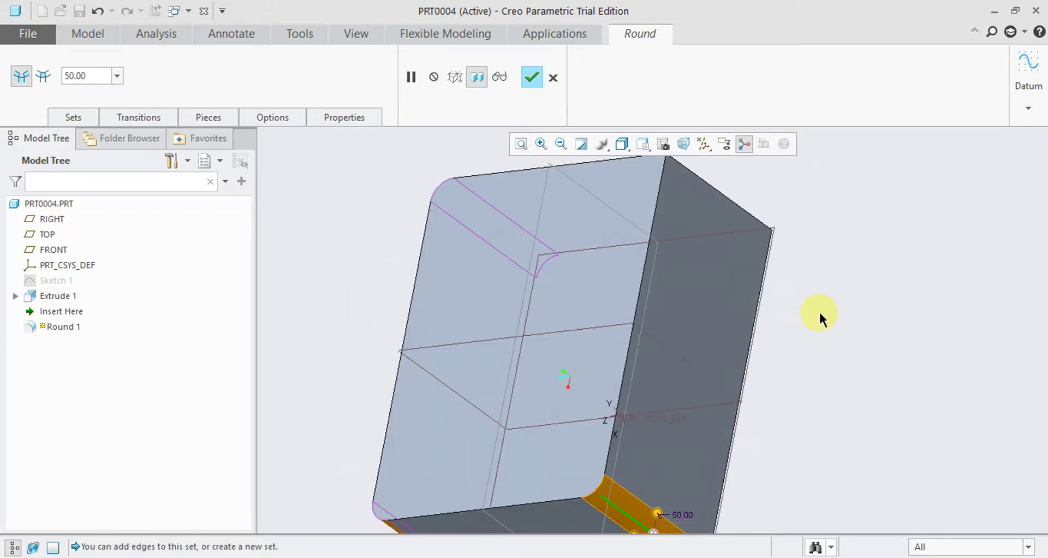
pyautogui.keyDown('ctrl'); pyautogui.click(732, 201); pyautogui.keyUp('ctrl')
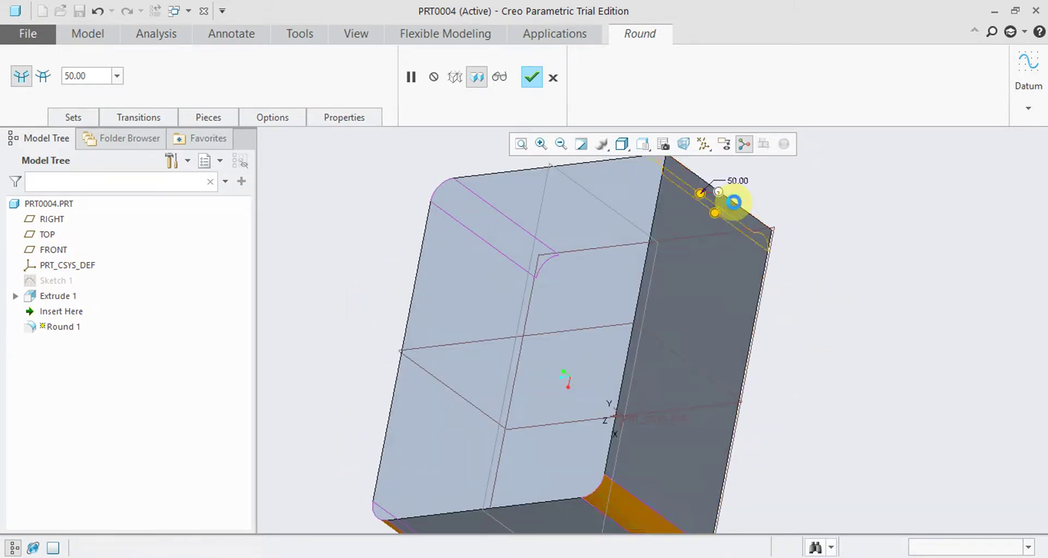
pyautogui.moveTo(847, 253); pyautogui.dragTo(892, 228, button='middle')
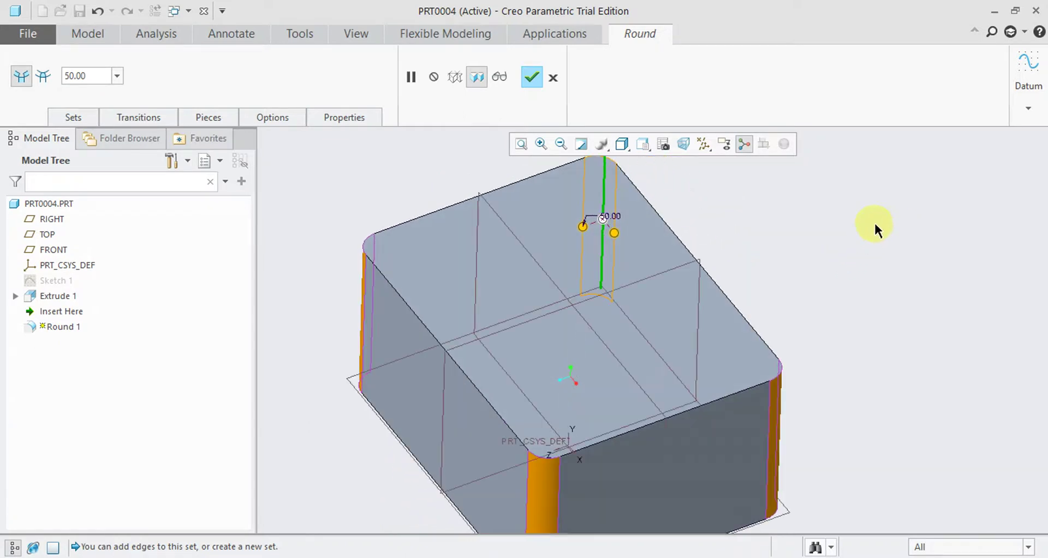
pyautogui.click(528, 79)
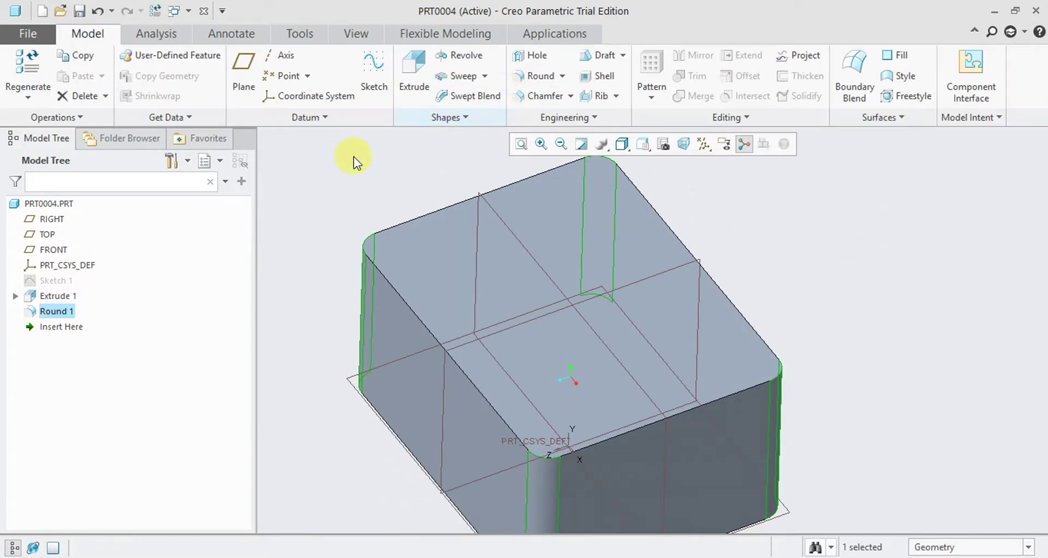
# Create Round 2 on the top and bottom edge loops at radius 50.00
pyautogui.click(539, 77)
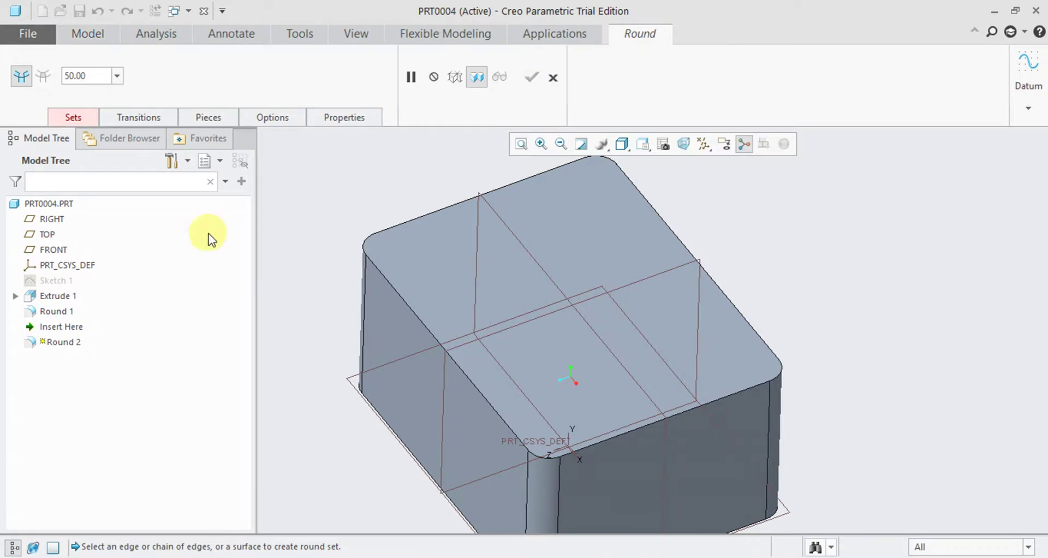
pyautogui.click(388, 281)
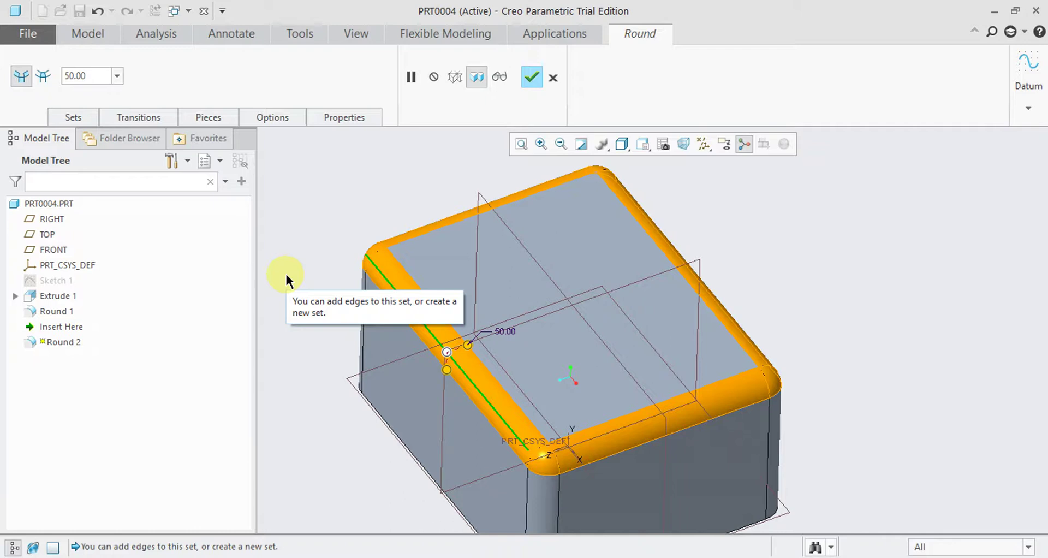
pyautogui.scroll(-3, 576, 368)
pyautogui.scroll(6, 562, 393)
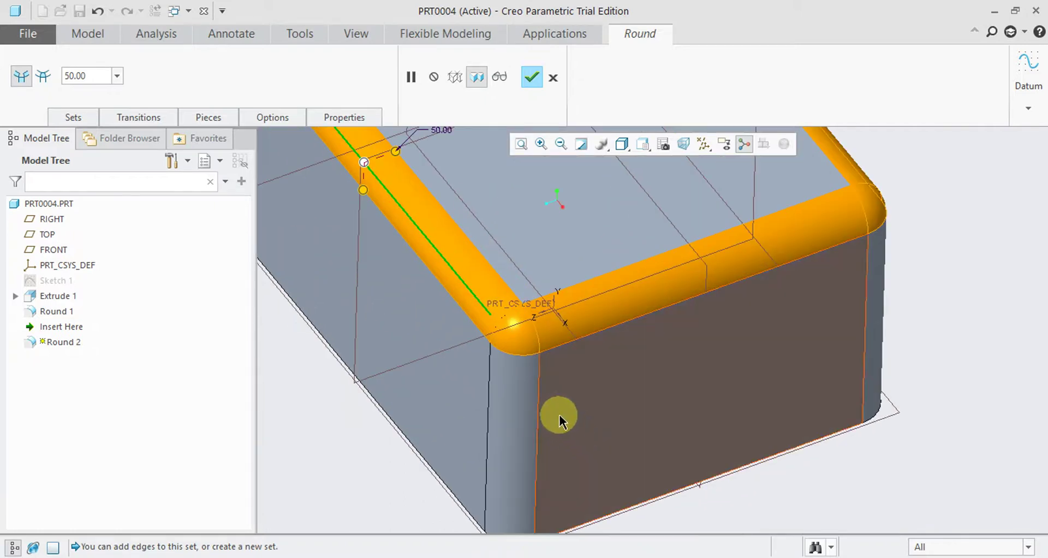
pyautogui.scroll(-5, 597, 367)
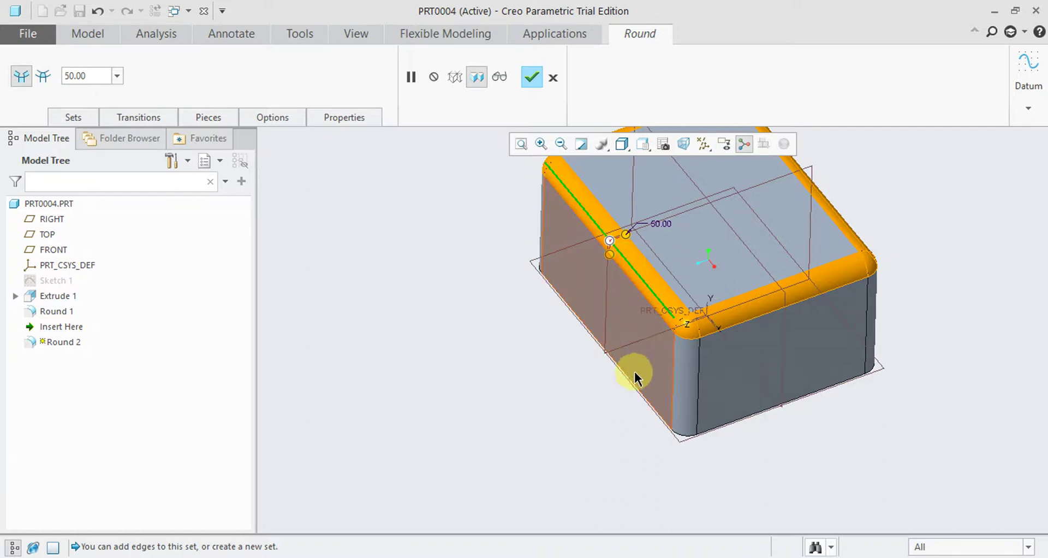
pyautogui.click(623, 383)
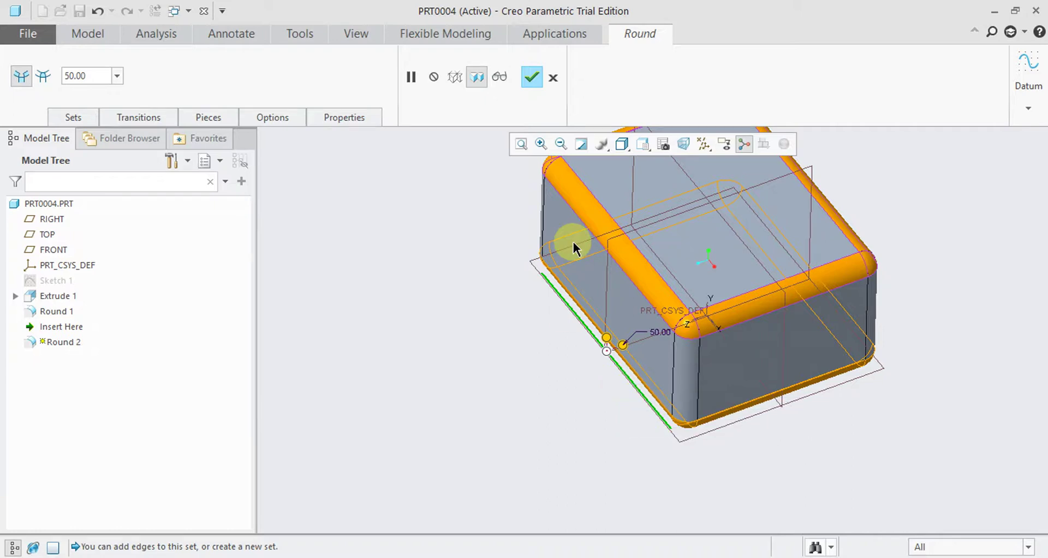
pyautogui.click(532, 77)
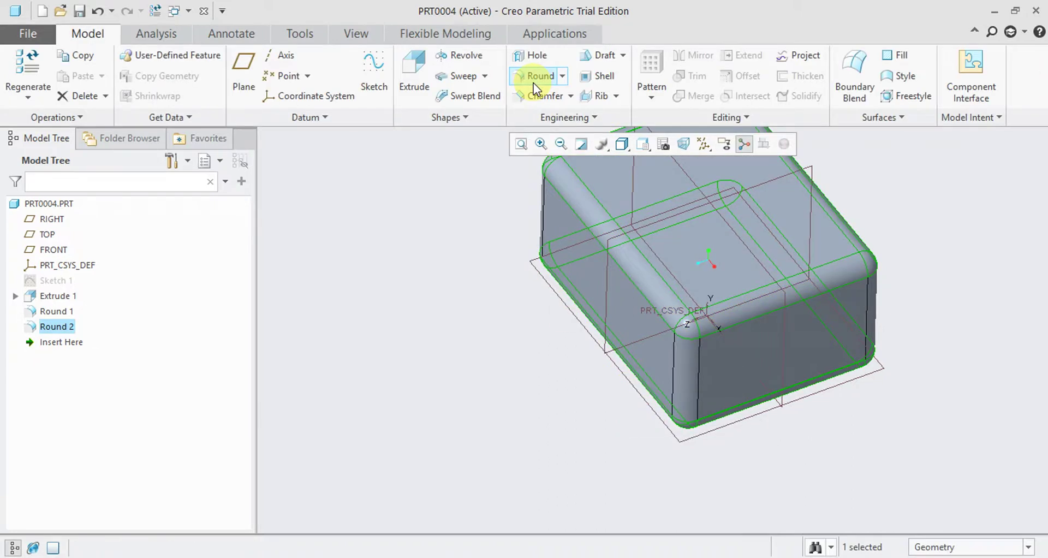
pyautogui.click(968, 319)
# Switch the model display style to plain Shading
pyautogui.moveTo(941, 290); pyautogui.dragTo(846, 337, button='middle')
pyautogui.click(643, 144)
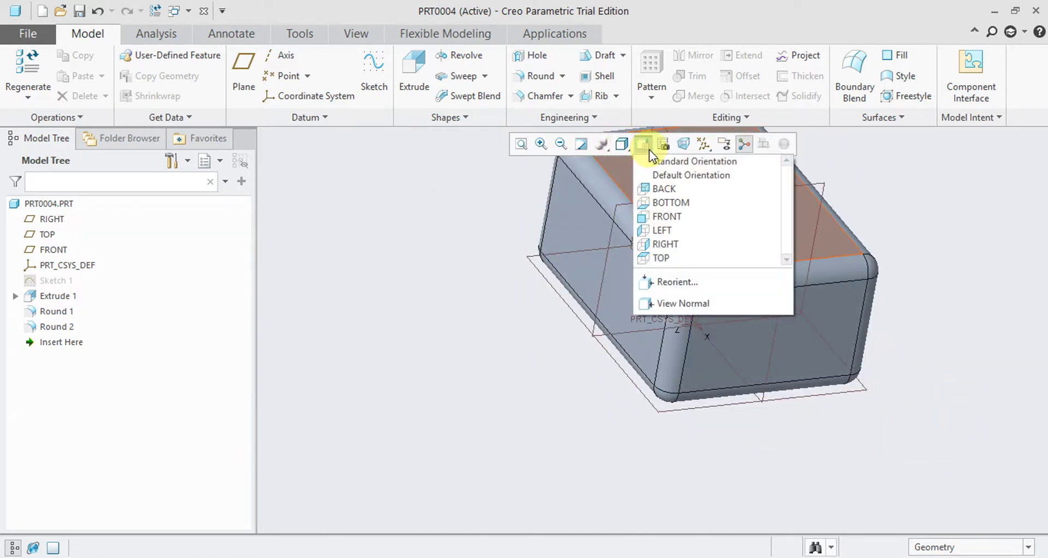
pyautogui.click(625, 143)
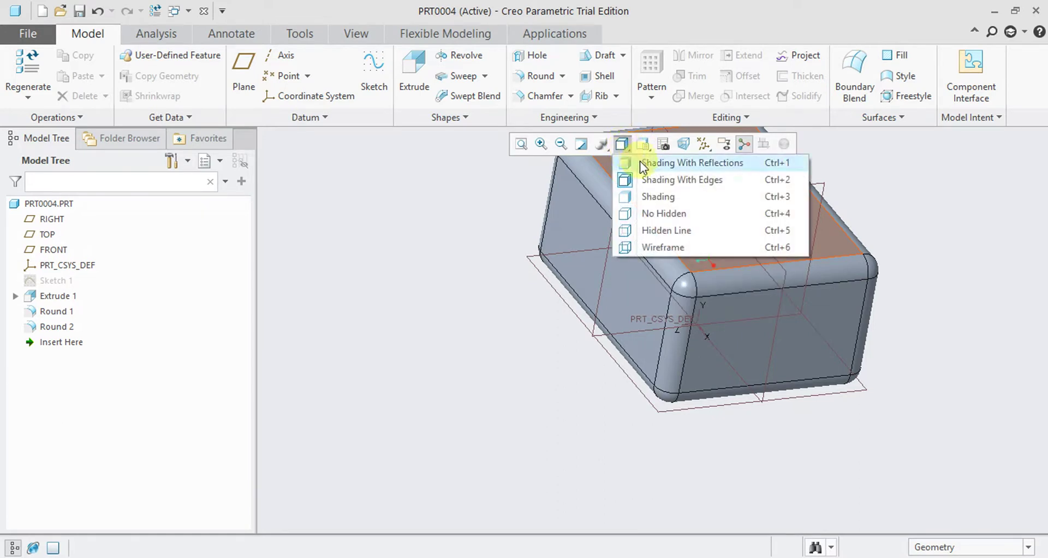
pyautogui.click(644, 196)
pyautogui.moveTo(882, 303)
pyautogui.mouseDown(button='middle')
pyautogui.moveTo(943, 302)
pyautogui.moveTo(901, 265)
pyautogui.moveTo(765, 302)
pyautogui.moveTo(730, 304)
pyautogui.moveTo(702, 290)
pyautogui.moveTo(919, 199)
pyautogui.moveTo(992, 241)
pyautogui.moveTo(944, 243)
pyautogui.moveTo(936, 271)
pyautogui.moveTo(950, 246)
pyautogui.mouseUp(button='middle')
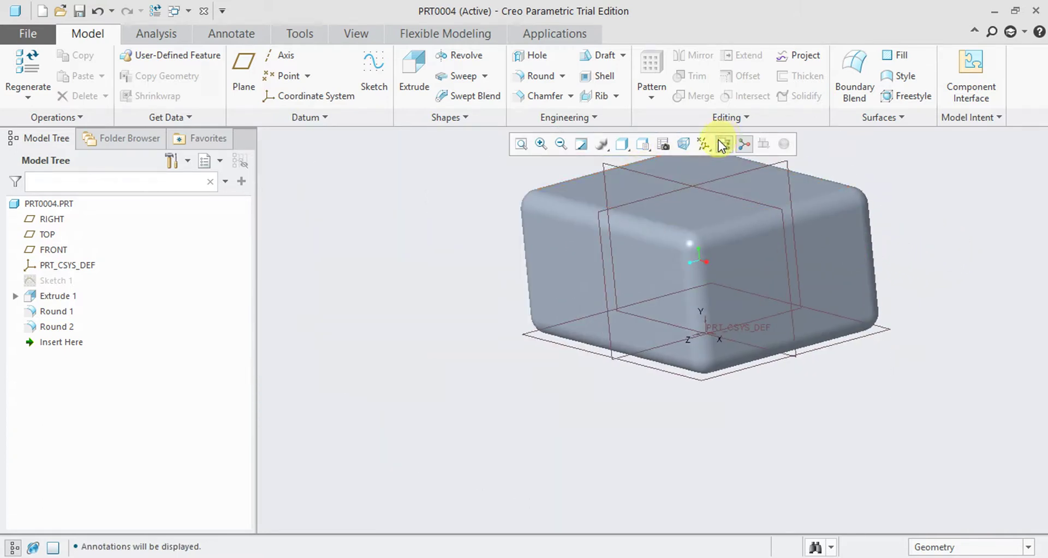
# Hide all datum planes, axes and coordinate systems, then undo the rounds
pyautogui.click(704, 144)
pyautogui.click(704, 161)
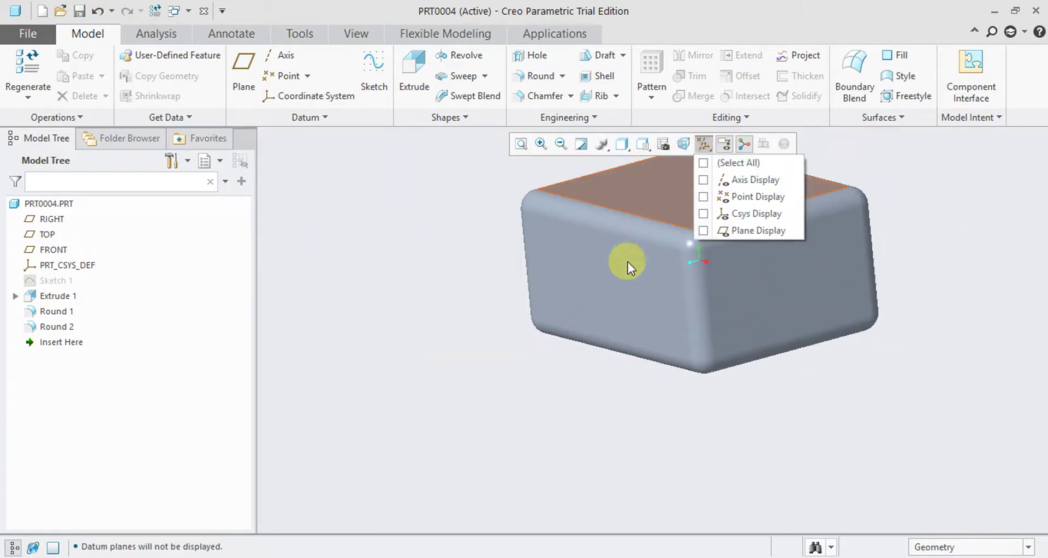
pyautogui.scroll(-5, 453, 331)
pyautogui.moveTo(475, 339); pyautogui.dragTo(534, 297, button='middle')
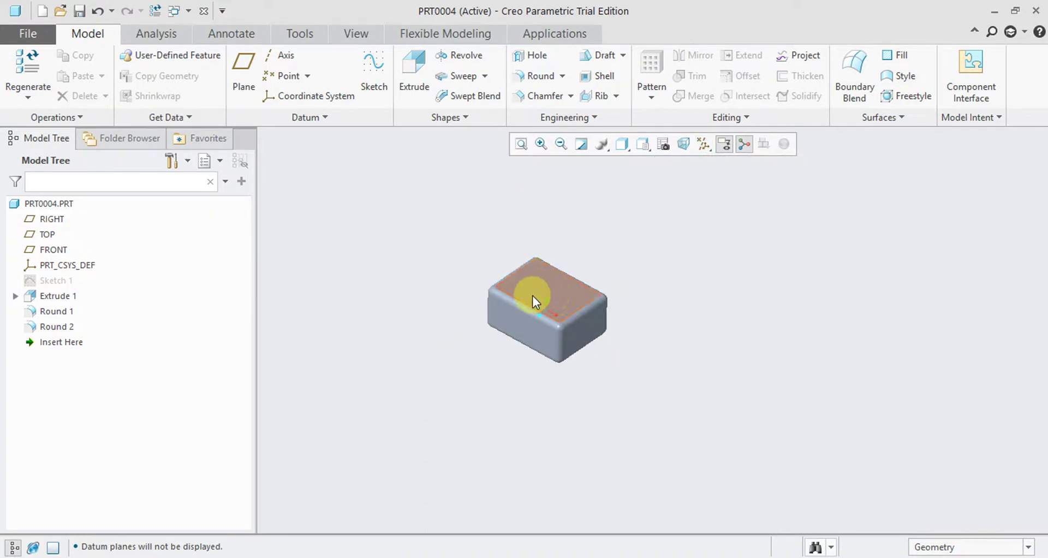
pyautogui.scroll(4, 533, 296)
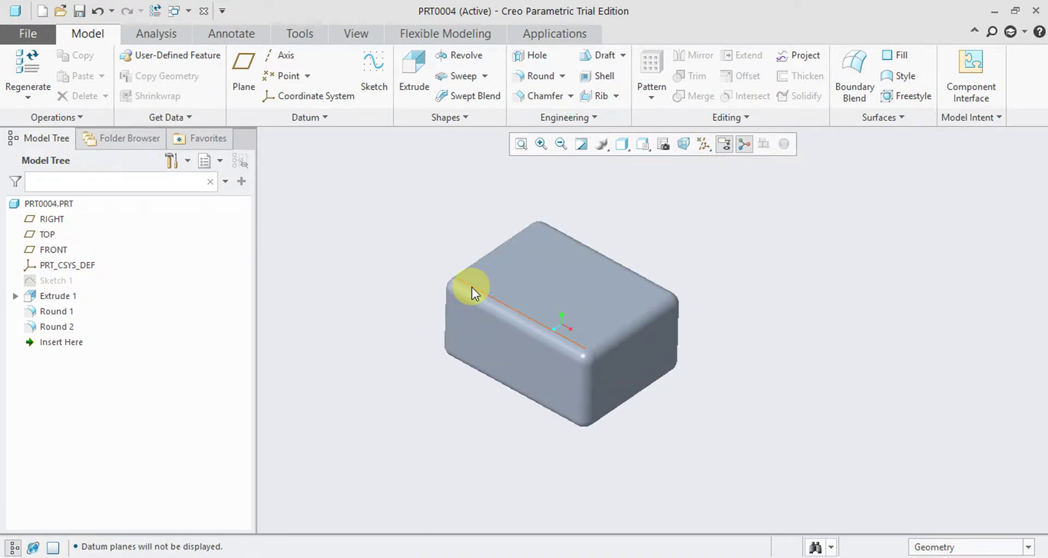
pyautogui.hotkey('ctrl', 'z')
pyautogui.hotkey('ctrl', 'z')
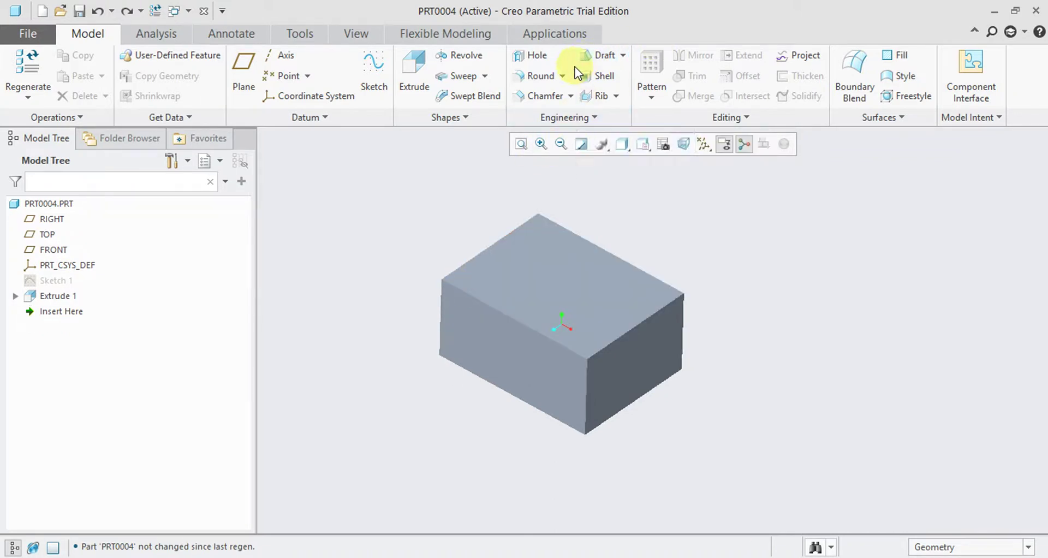
pyautogui.click(563, 76)
# Start an Auto Round and pick top edges of the block to exclude
pyautogui.click(545, 111)
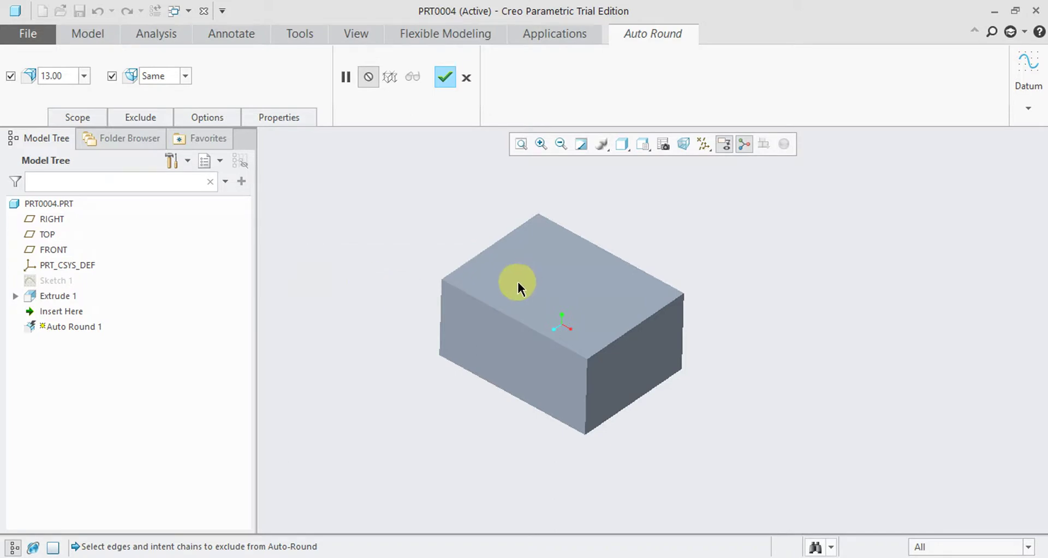
pyautogui.click(479, 298)
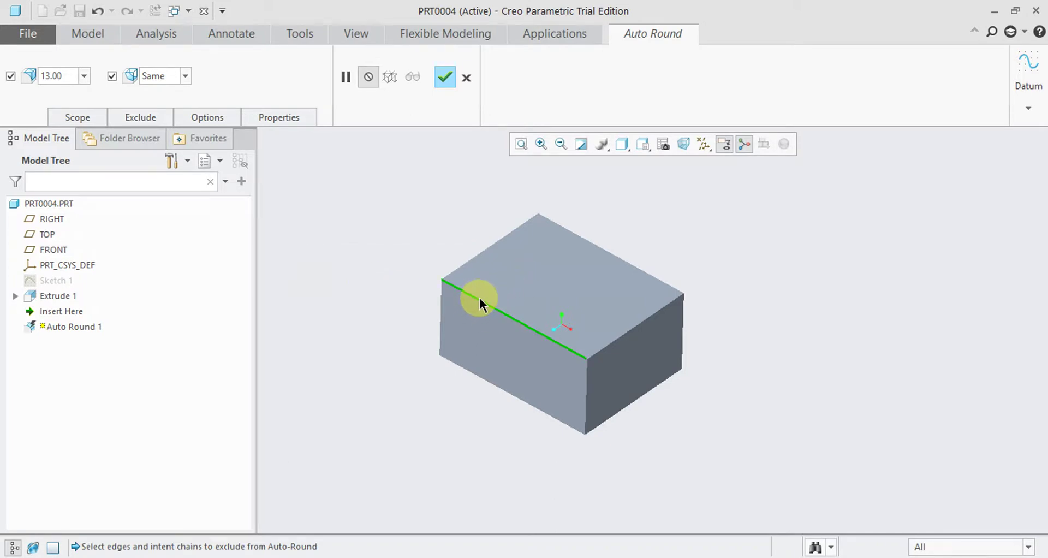
pyautogui.click(612, 341)
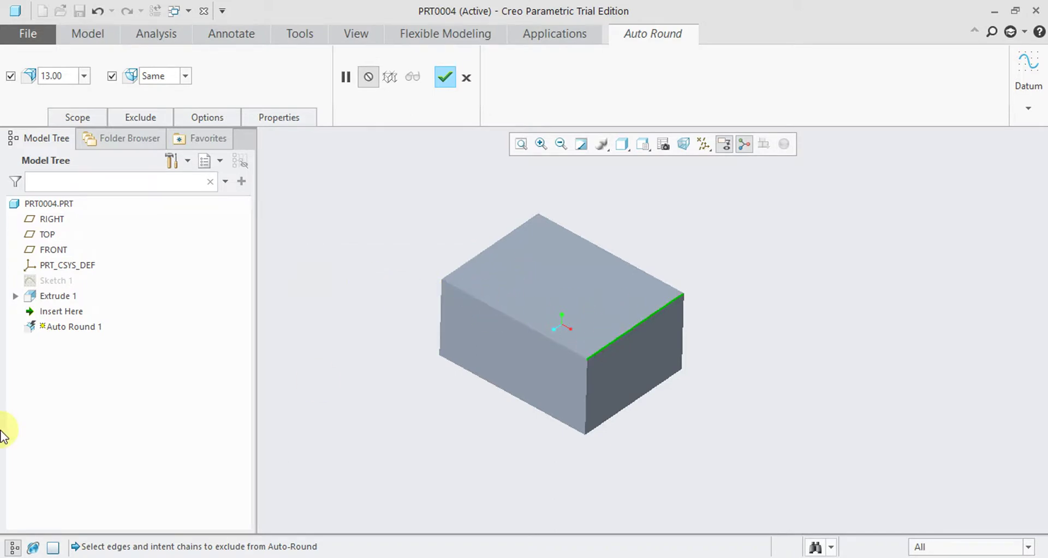
pyautogui.click(637, 266)
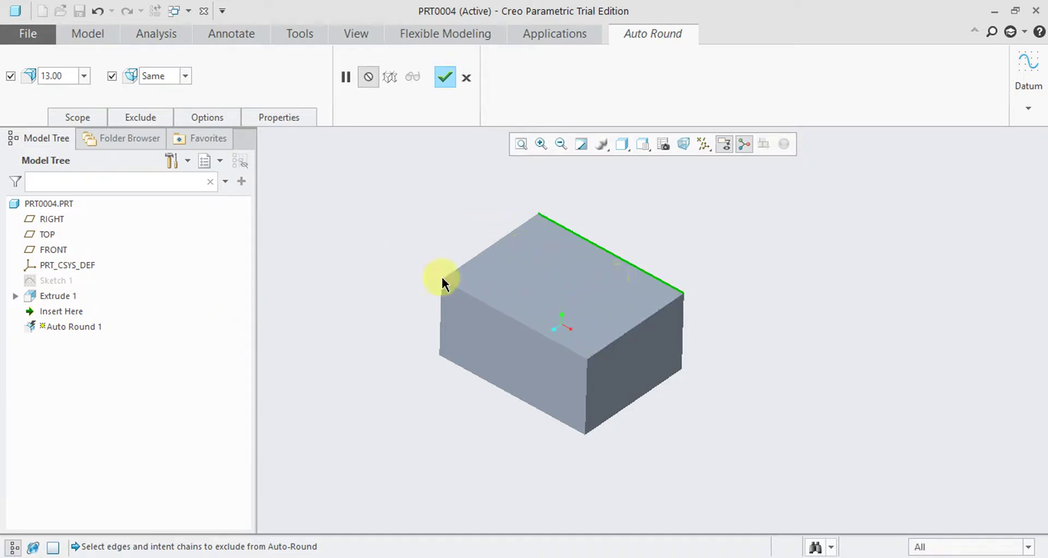
# Set the Auto Round scope to Selected Edges, choosing only the right face's top edge
pyautogui.click(78, 118)
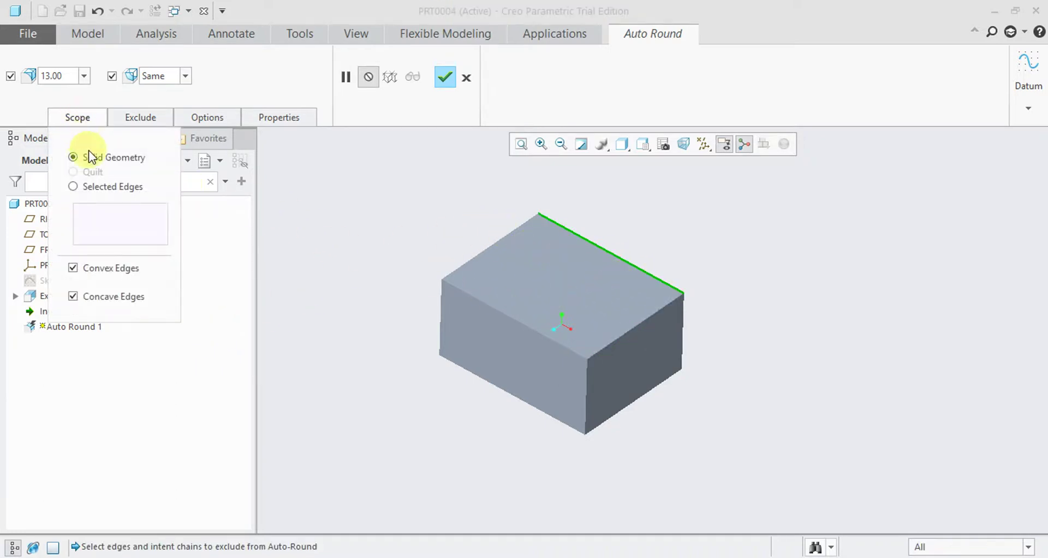
pyautogui.click(97, 185)
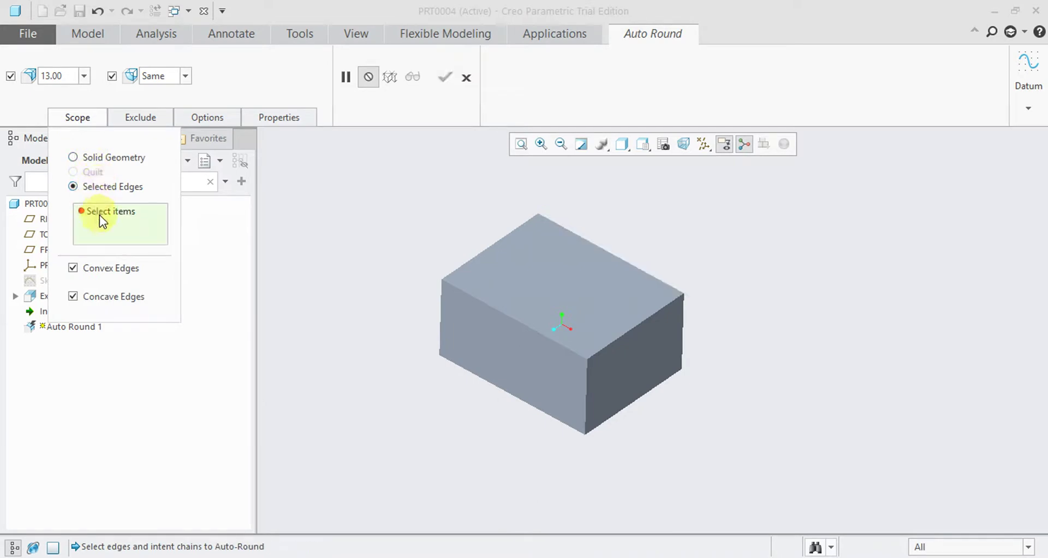
pyautogui.click(480, 299)
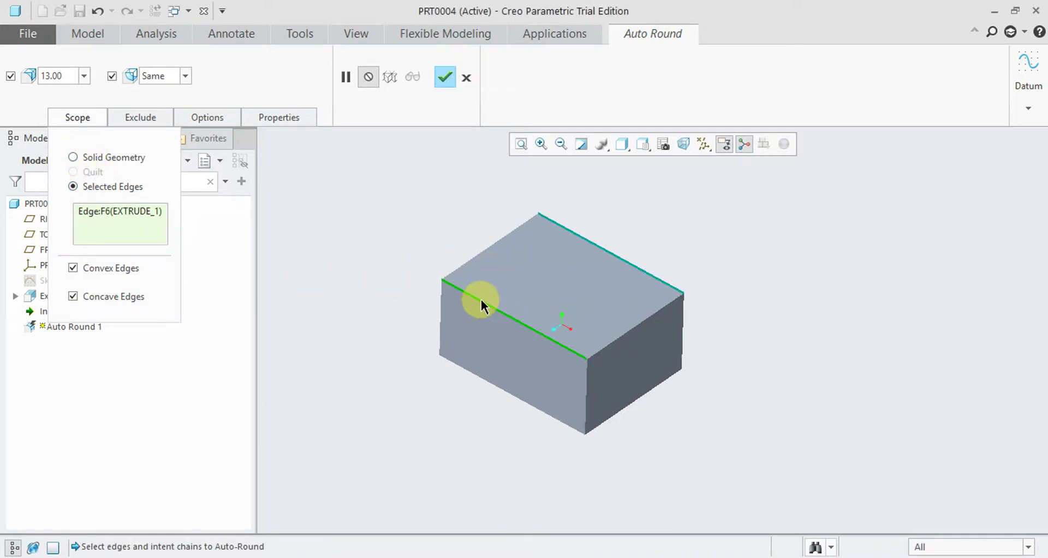
pyautogui.click(624, 342)
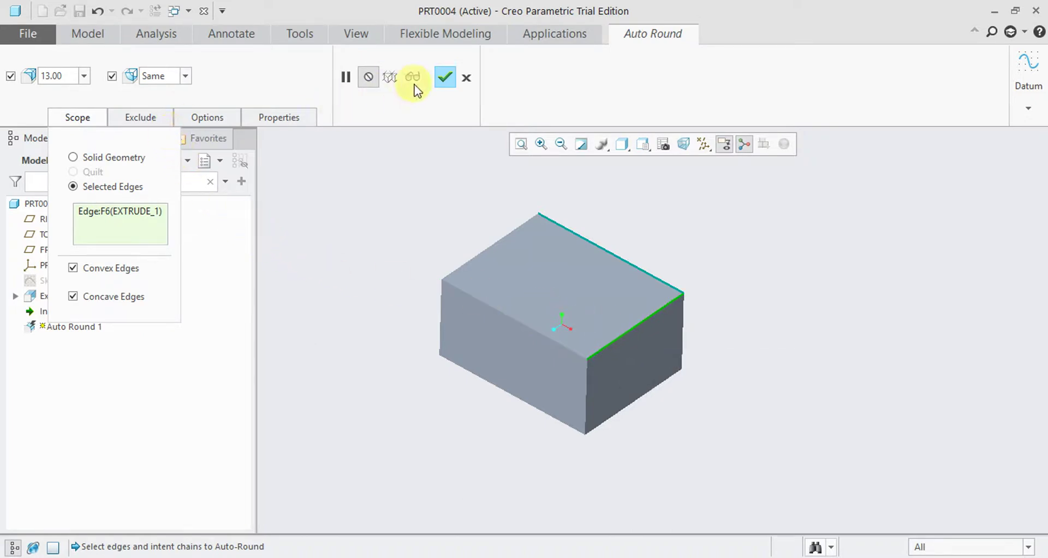
pyautogui.click(143, 116)
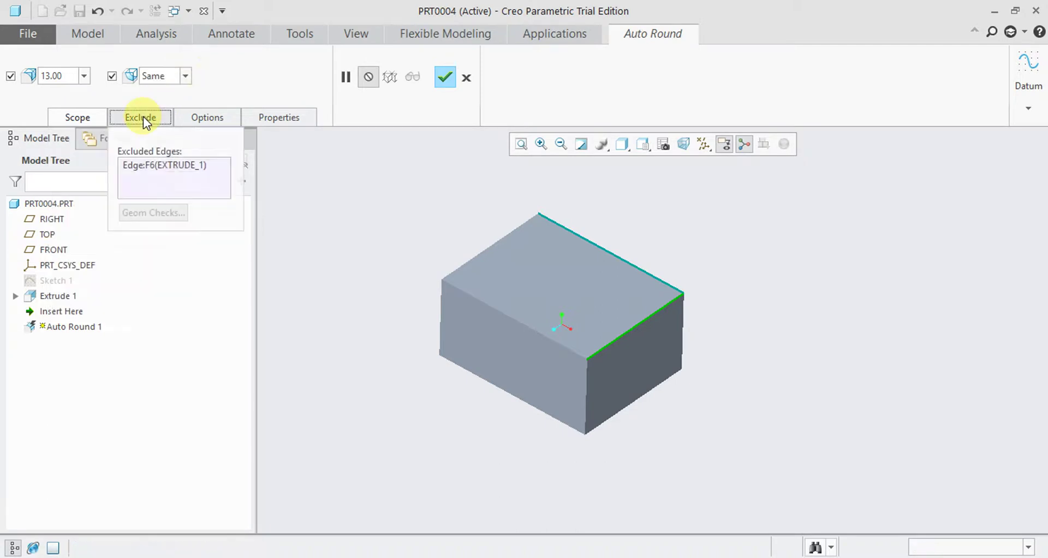
# Enable Create Group of Regular Round Features and apply the auto round
pyautogui.click(203, 117)
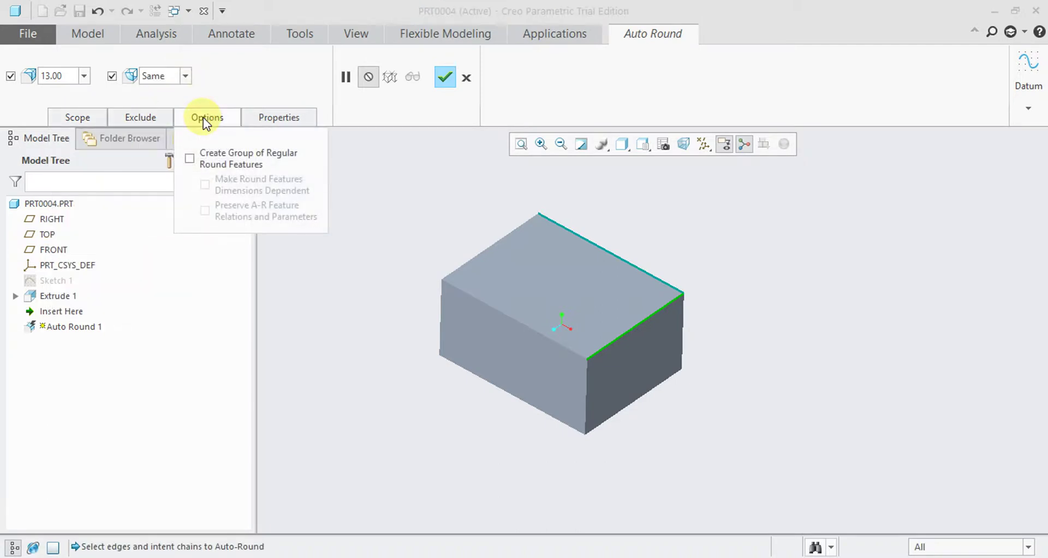
pyautogui.click(246, 159)
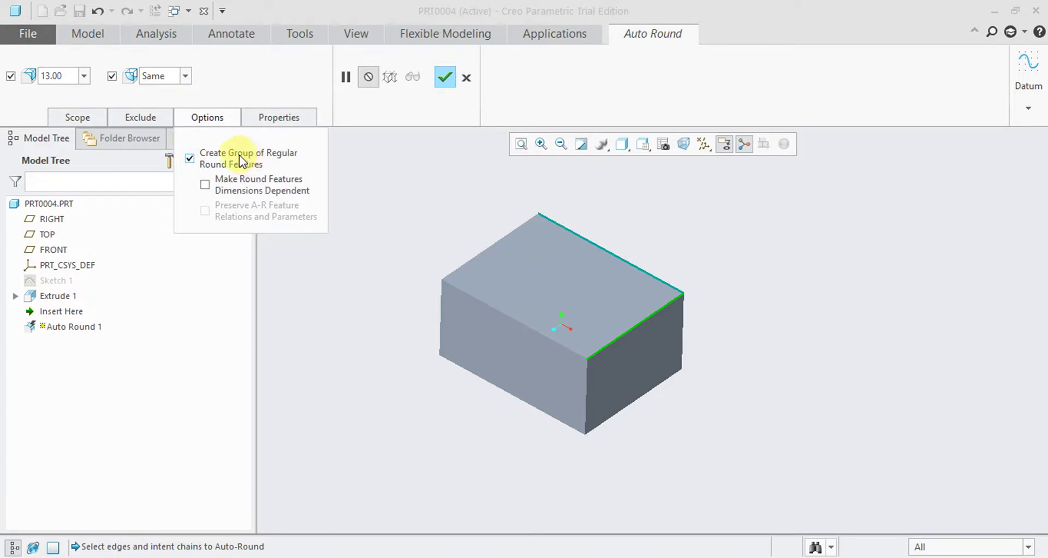
pyautogui.click(77, 117)
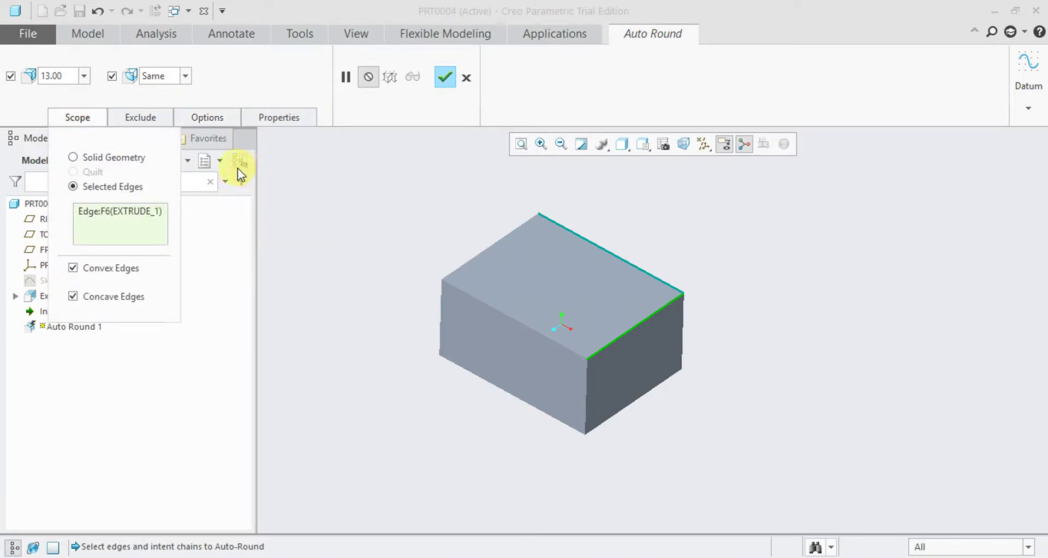
pyautogui.click(82, 117)
pyautogui.click(209, 116)
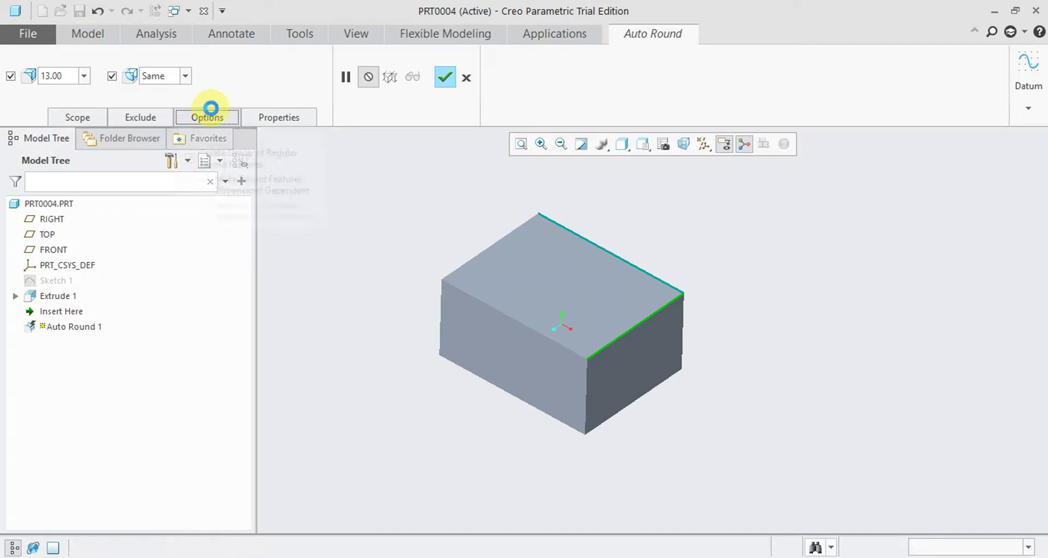
pyautogui.click(87, 117)
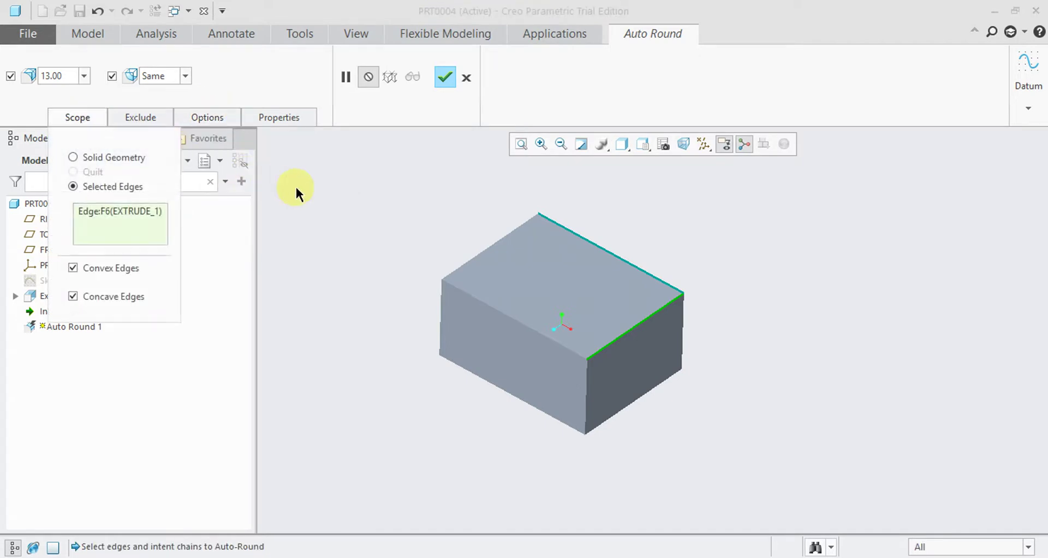
pyautogui.click(445, 79)
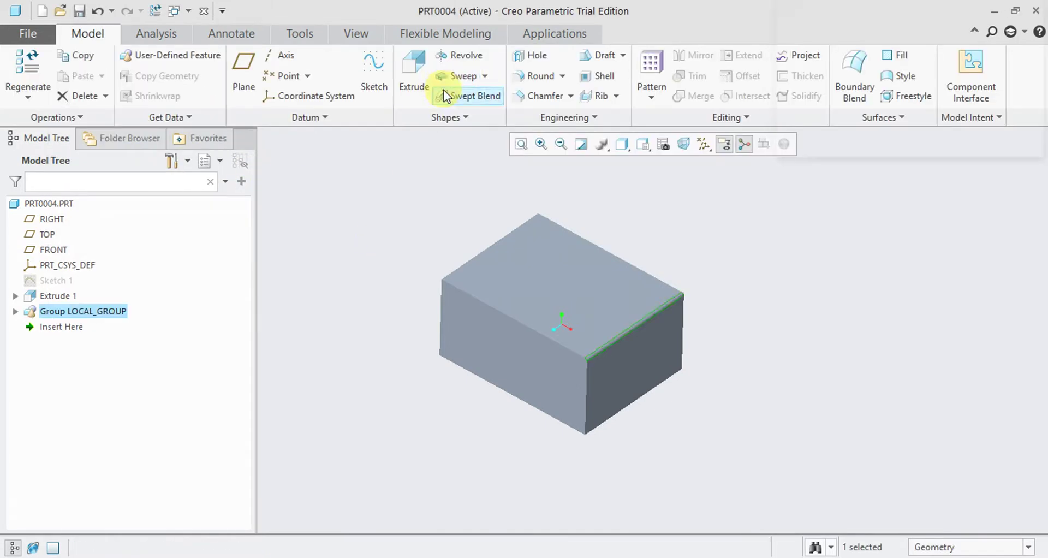
# Inspect the grouped round, undo it, and reopen the Round type list
pyautogui.scroll(4, 606, 292)
pyautogui.moveTo(620, 313)
pyautogui.mouseDown(button='middle')
pyautogui.moveTo(607, 287)
pyautogui.moveTo(617, 296)
pyautogui.mouseUp(button='middle')
pyautogui.scroll(2, 627, 294)
pyautogui.scroll(-2, 621, 290)
pyautogui.scroll(2, 547, 318)
pyautogui.scroll(-2, 549, 317)
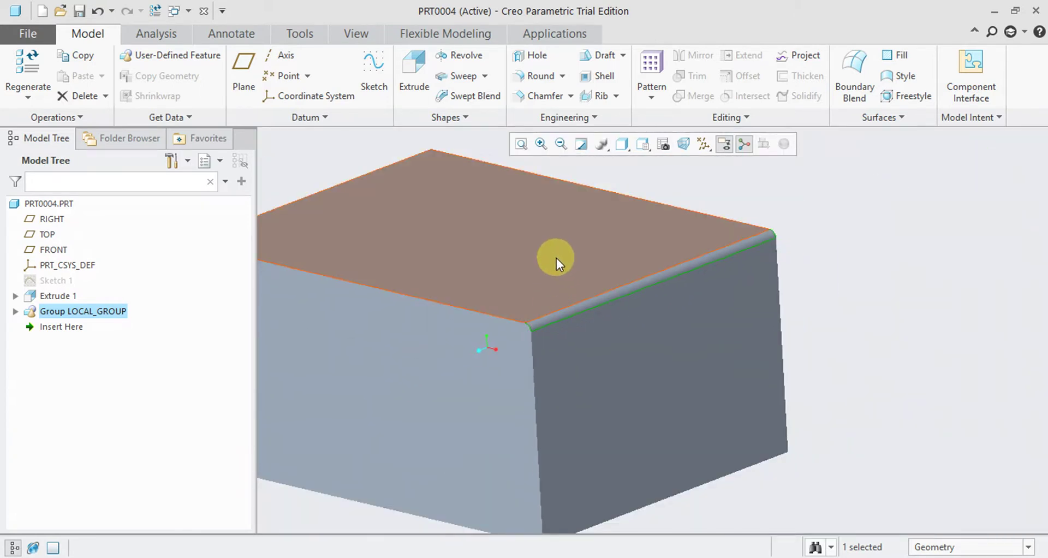
pyautogui.moveTo(556, 258); pyautogui.dragTo(557, 262, button='middle')
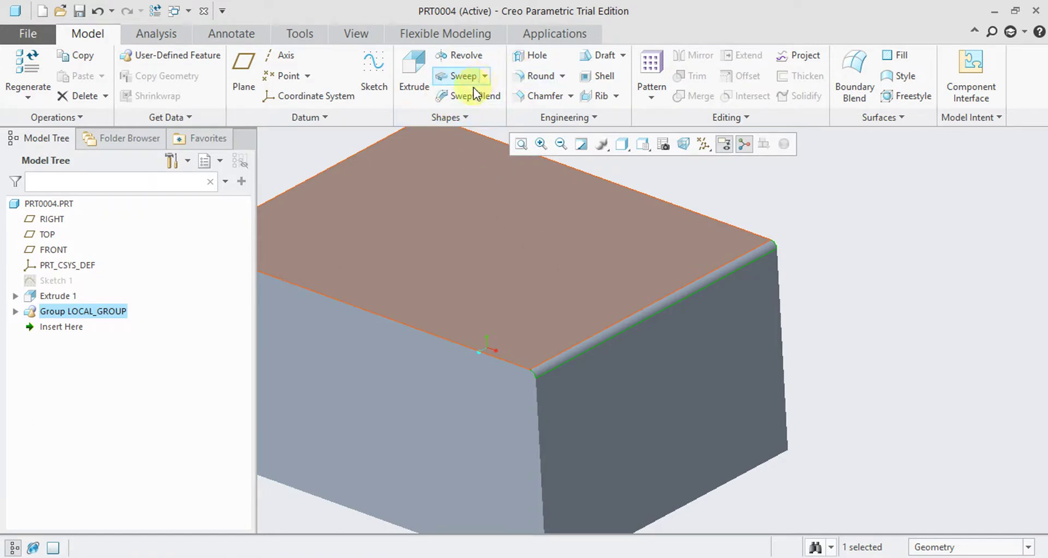
pyautogui.hotkey('ctrl', 'z')
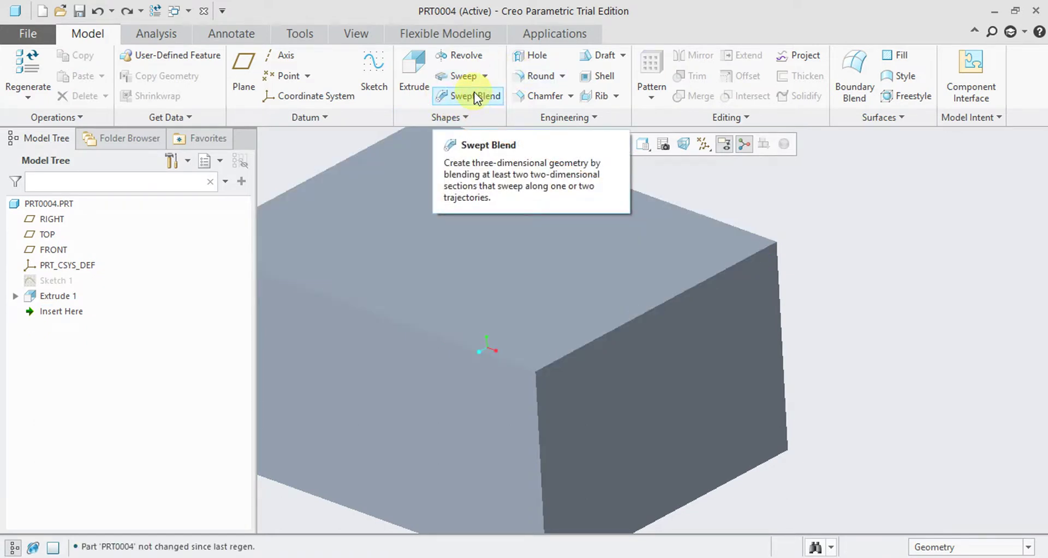
pyautogui.click(562, 76)
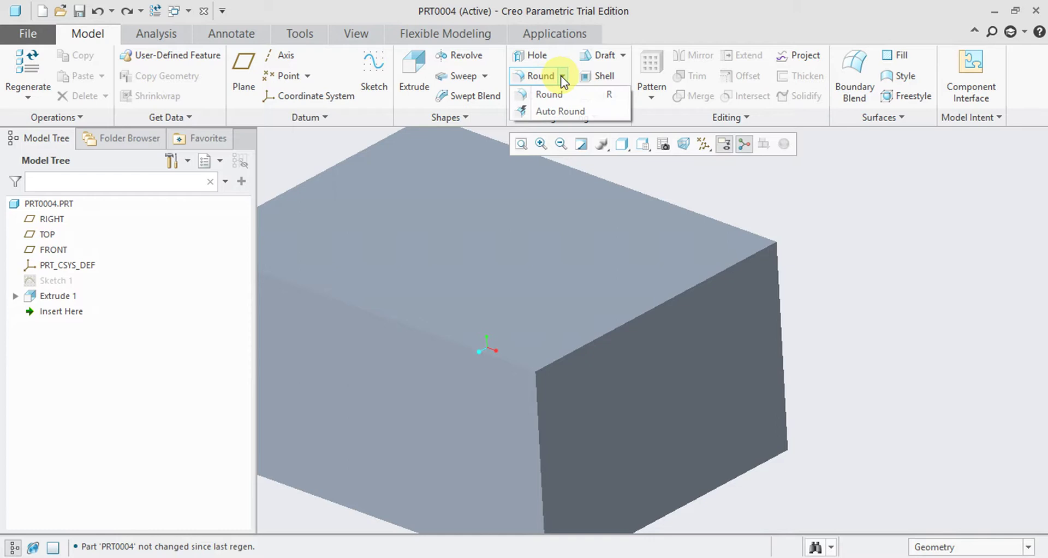
# Apply a 13.00 Auto Round with Solid Geometry scope and inspect the rounded edges
pyautogui.click(544, 110)
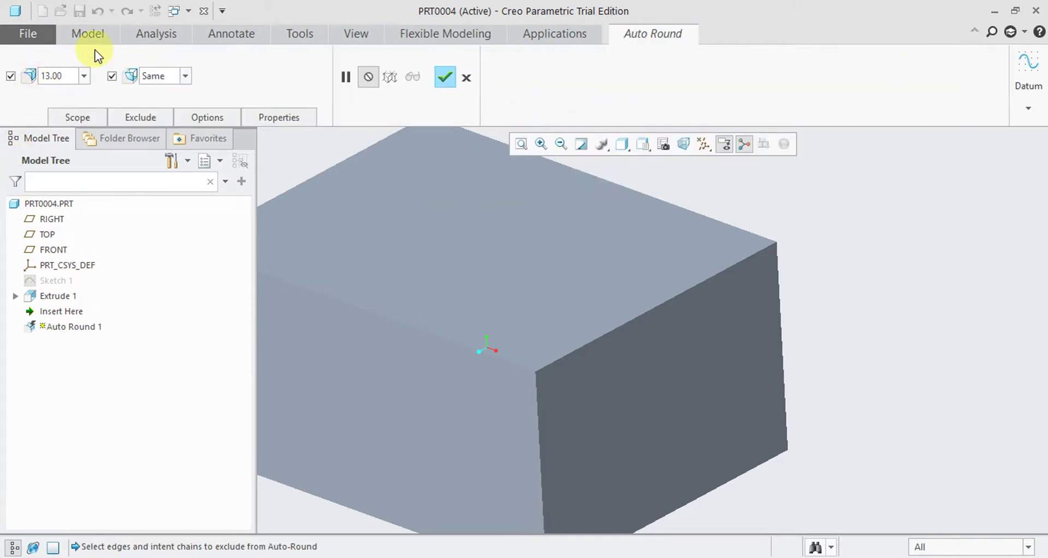
pyautogui.click(87, 116)
pyautogui.moveTo(646, 210); pyautogui.dragTo(361, 142, button='middle')
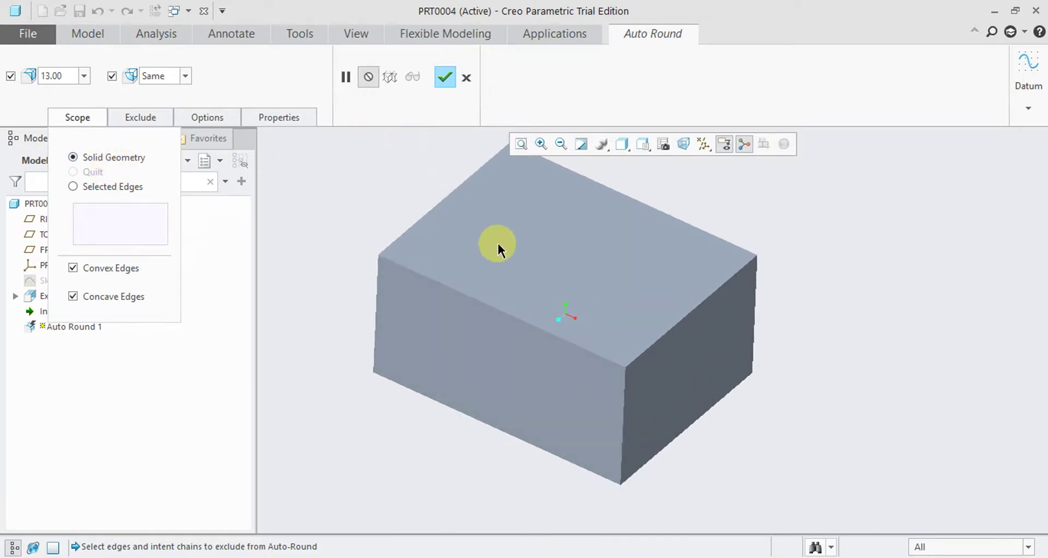
pyautogui.click(451, 81)
pyautogui.moveTo(578, 274); pyautogui.dragTo(770, 245, button='middle')
pyautogui.click(821, 235)
pyautogui.moveTo(765, 198); pyautogui.dragTo(618, 234, button='middle')
pyautogui.scroll(5, 404, 251)
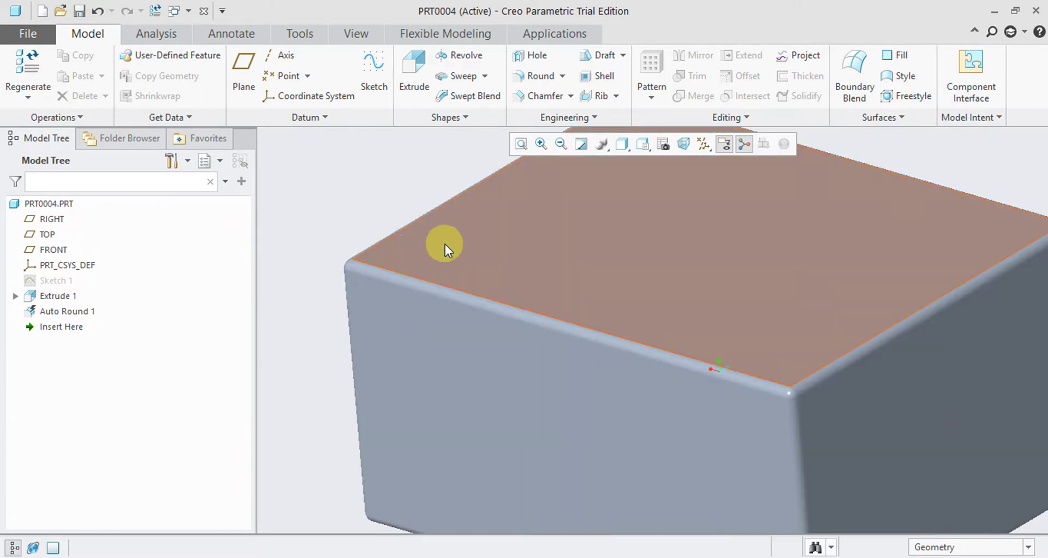
# Select Auto Round 1 and undo it, leaving only Extrude 1
pyautogui.scroll(-6, 444, 244)
pyautogui.scroll(2, 570, 244)
pyautogui.scroll(-2, 552, 229)
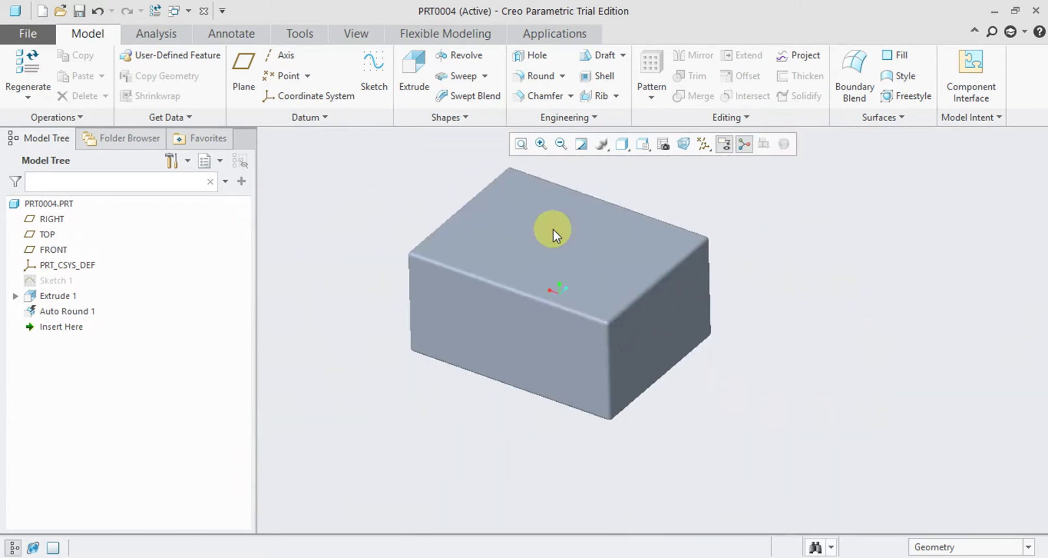
pyautogui.scroll(3, 382, 321)
pyautogui.scroll(-3, 639, 251)
pyautogui.scroll(3, 748, 220)
pyautogui.scroll(-2, 603, 234)
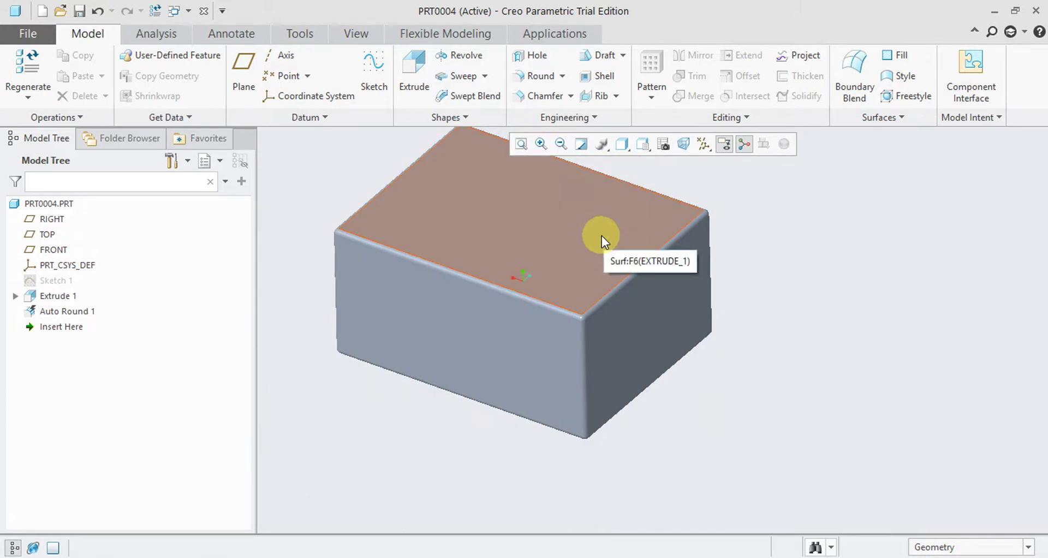
pyautogui.click(543, 254)
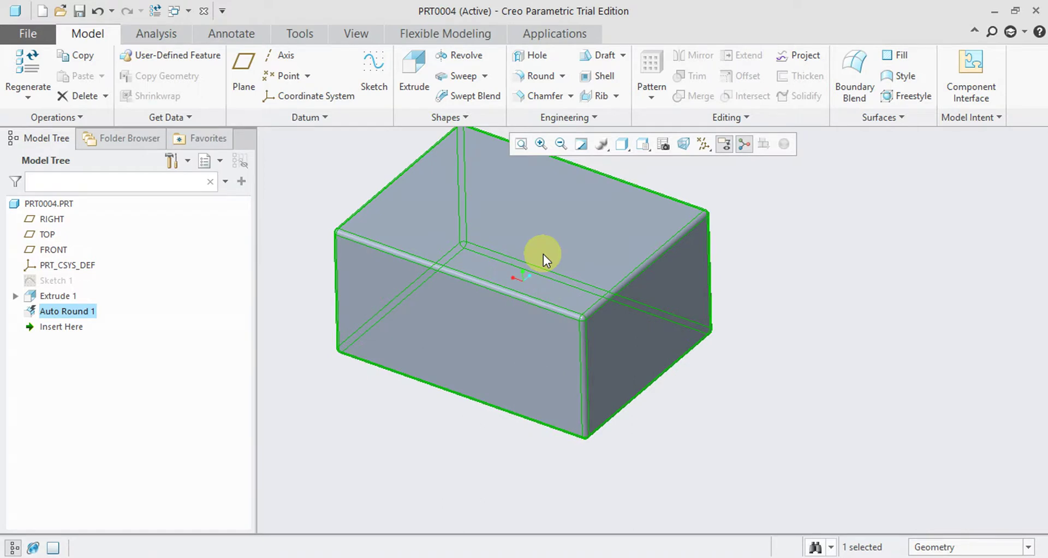
pyautogui.hotkey('ctrl', 'z')
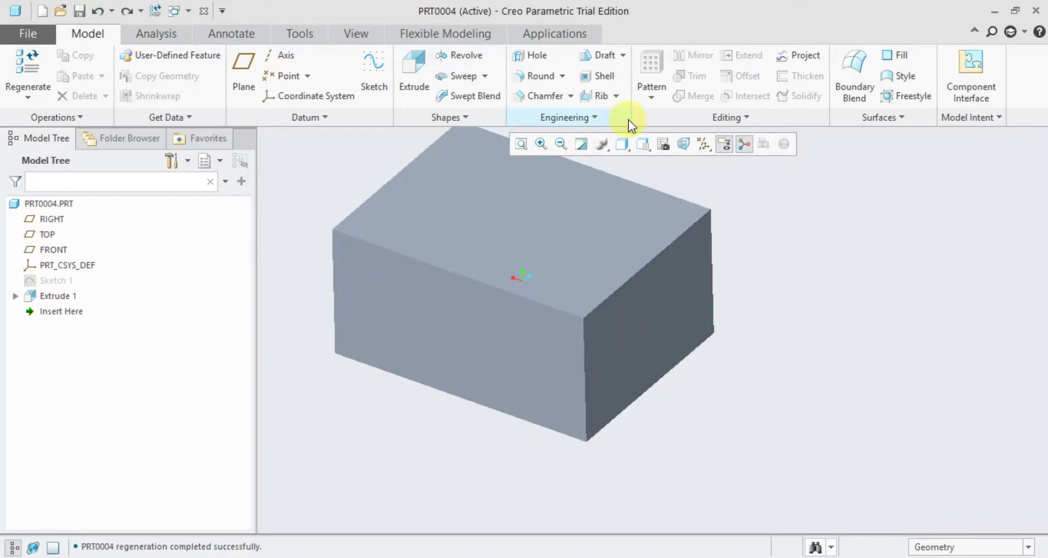
pyautogui.click(561, 76)
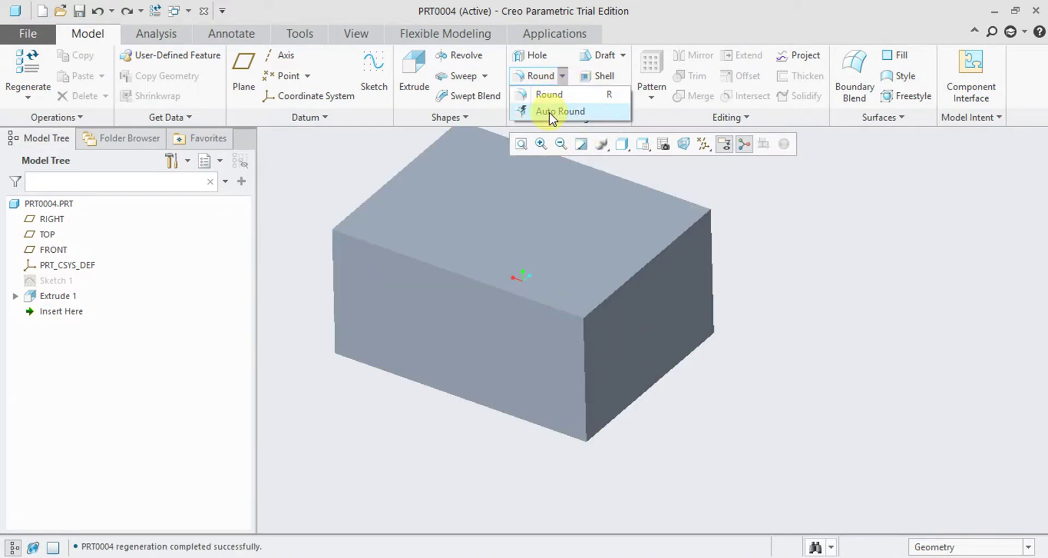
pyautogui.click(549, 113)
pyautogui.doubleClick(71, 75)
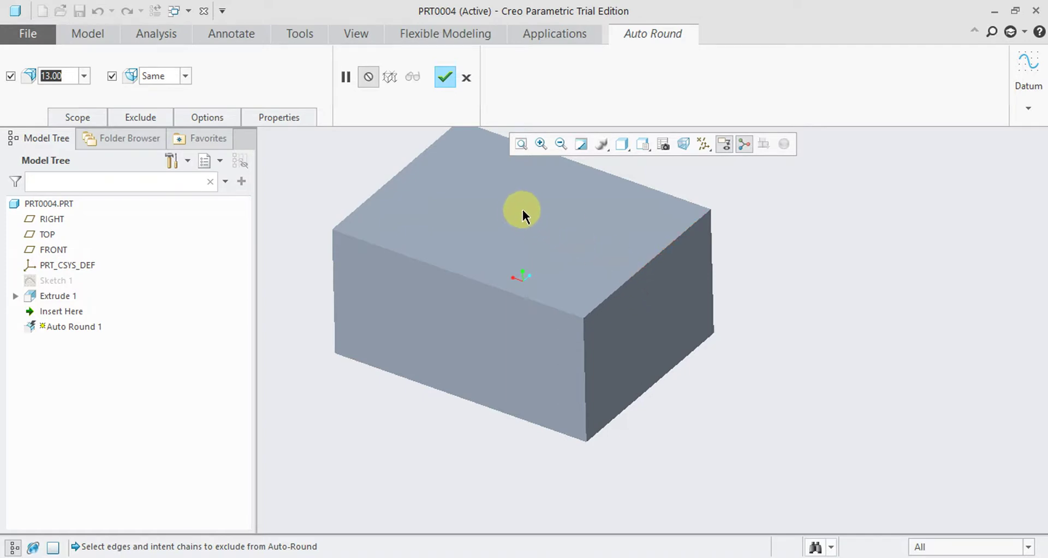
pyautogui.moveTo(518, 211); pyautogui.dragTo(515, 210, button='middle')
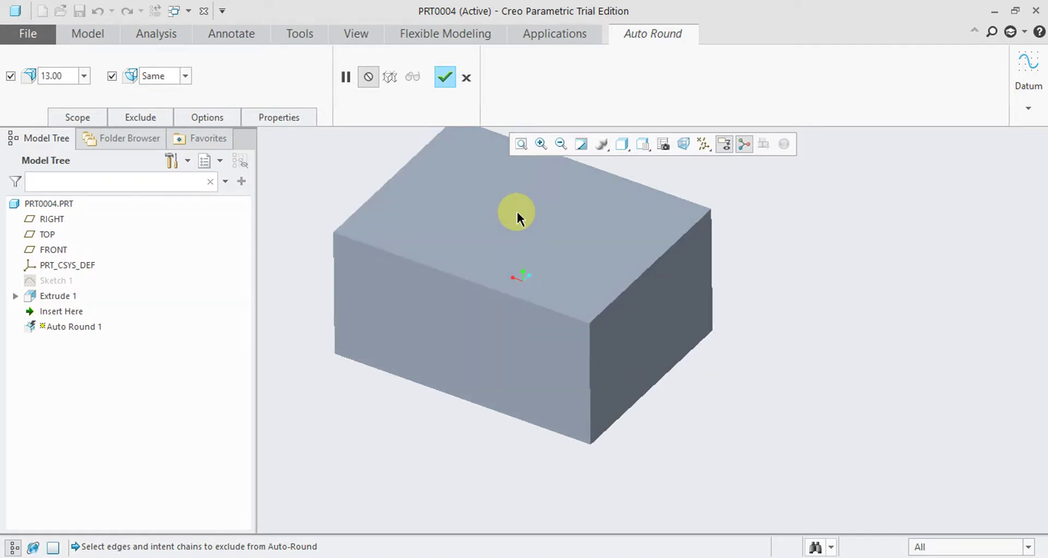
pyautogui.click(465, 82)
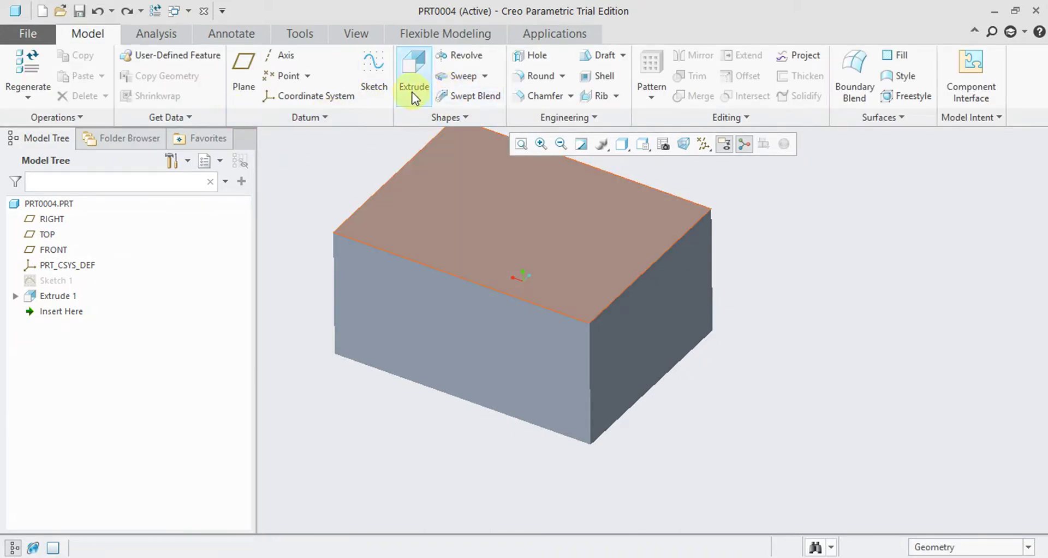
# Sketch a circle on the block's top face as Sketch 2
pyautogui.click(374, 79)
pyautogui.click(475, 211)
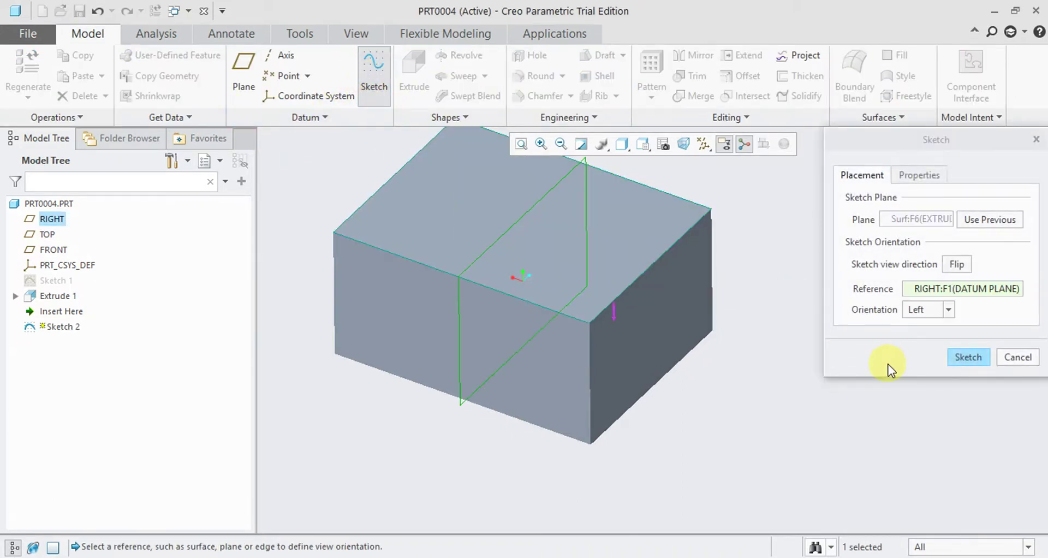
pyautogui.click(965, 358)
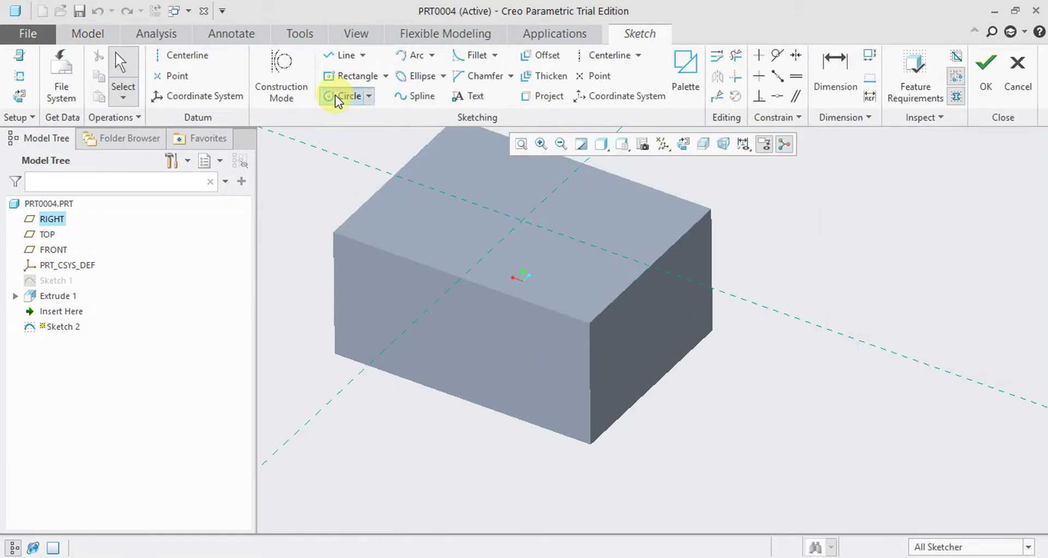
pyautogui.click(337, 100)
pyautogui.click(522, 220)
pyautogui.click(562, 241)
pyautogui.click(986, 68)
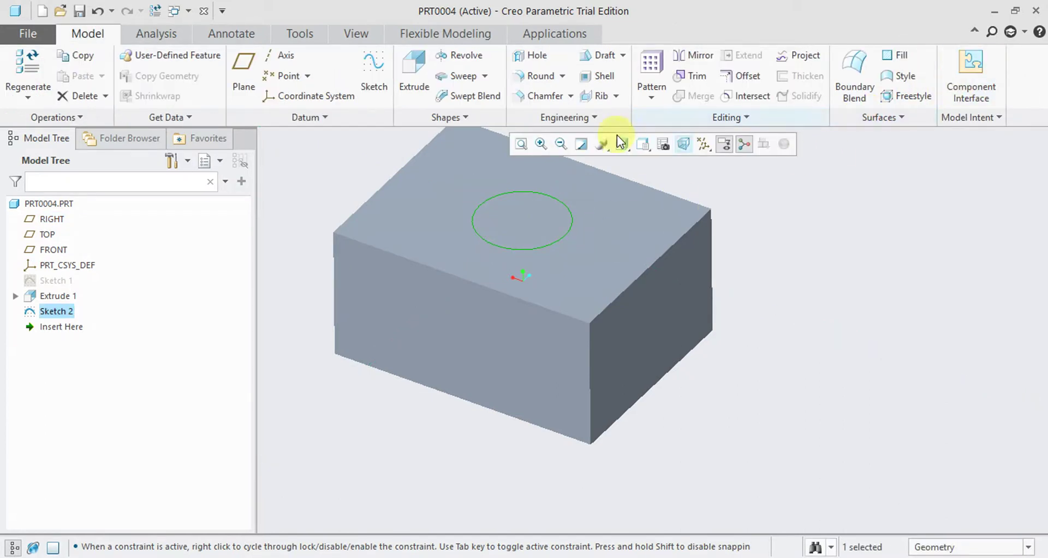
# Extrude the circle as a Remove Material cut, creating the hole Extrude 2
pyautogui.click(425, 86)
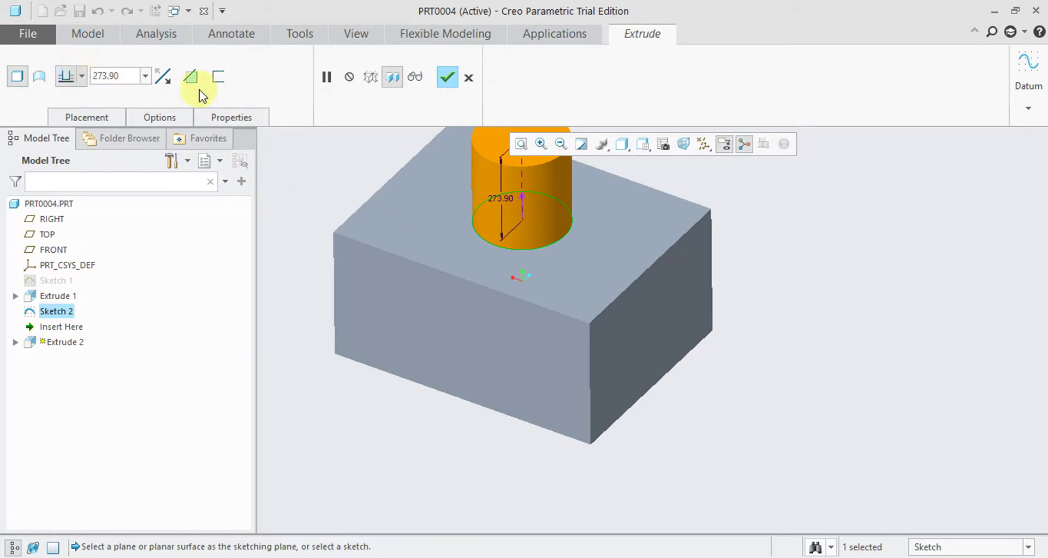
pyautogui.click(162, 76)
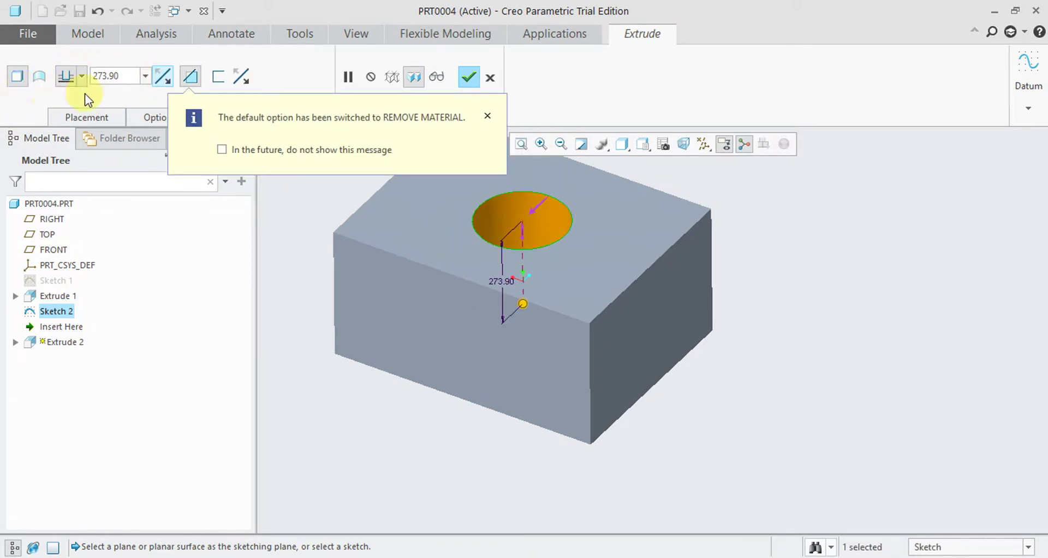
pyautogui.moveTo(545, 416)
pyautogui.mouseDown(button='middle')
pyautogui.moveTo(533, 447)
pyautogui.moveTo(538, 433)
pyautogui.mouseUp(button='middle')
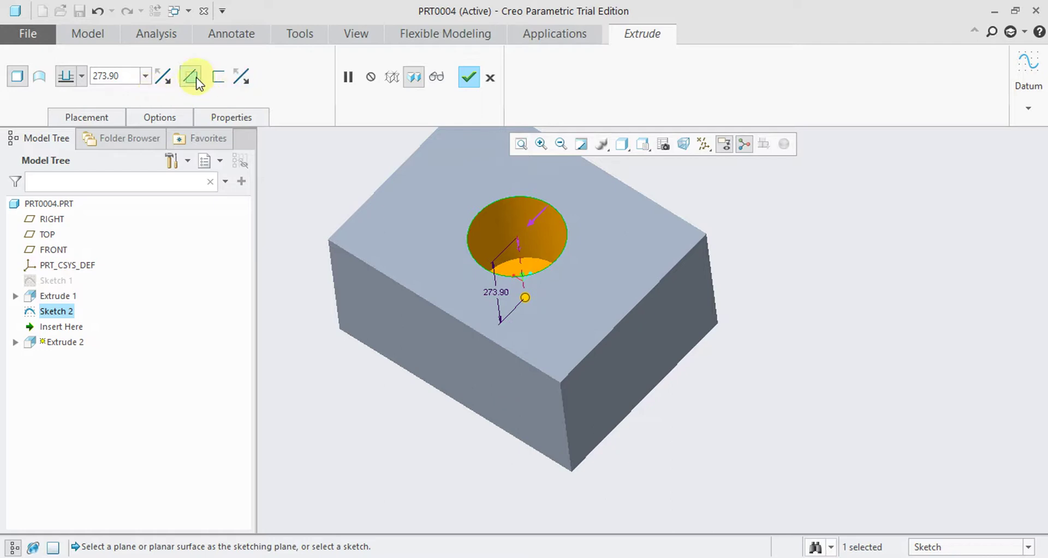
pyautogui.click(468, 78)
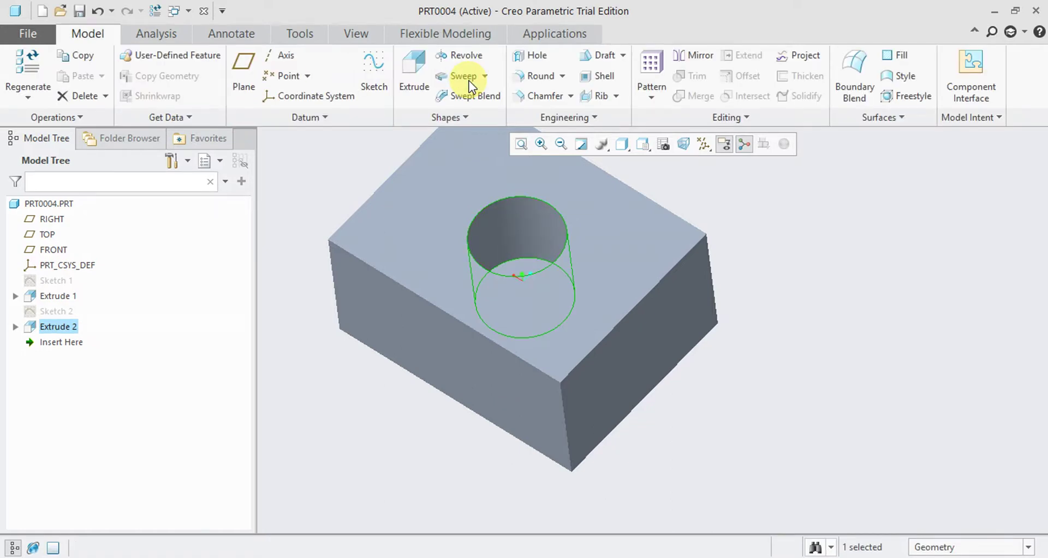
# Add a 13.00 Auto Round to every edge of the block and hole
pyautogui.click(807, 332)
pyautogui.moveTo(857, 255); pyautogui.dragTo(840, 224, button='middle')
pyautogui.scroll(1, 549, 155)
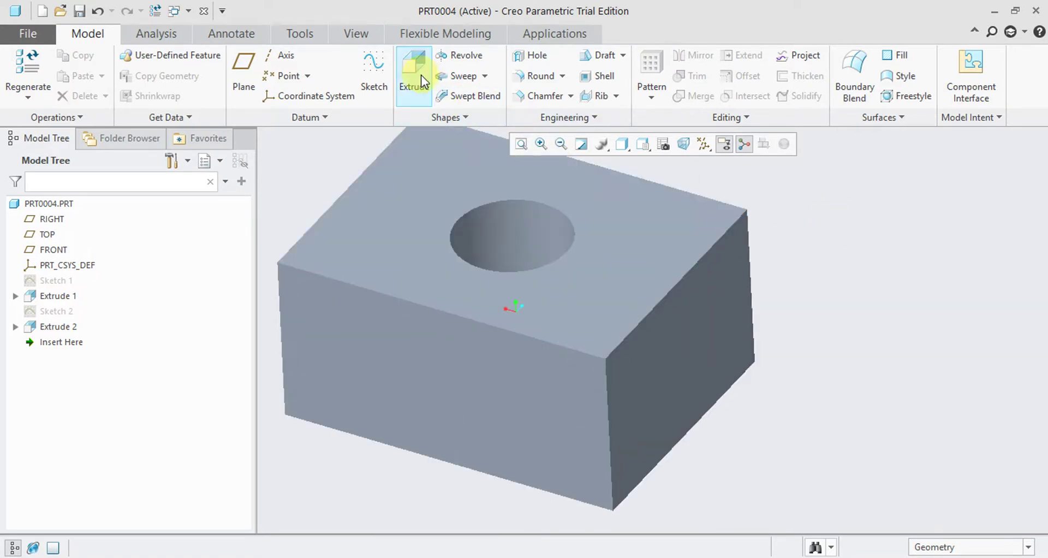
pyautogui.click(562, 77)
pyautogui.click(553, 111)
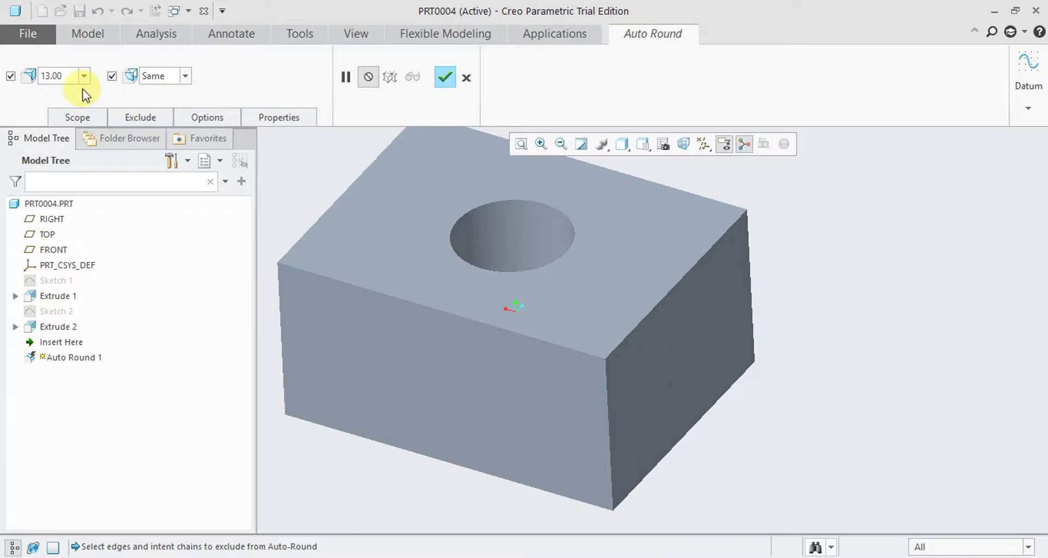
pyautogui.click(453, 78)
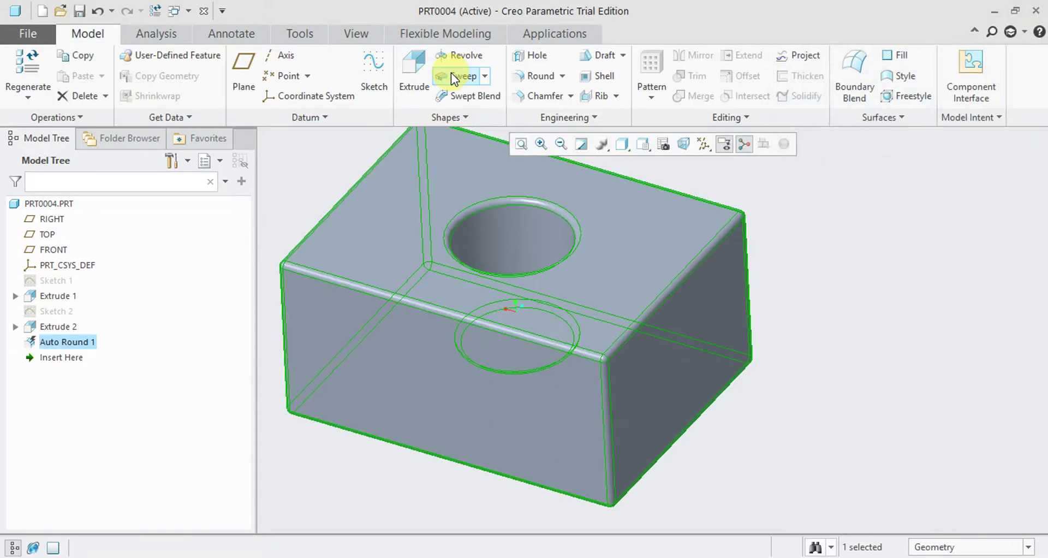
# Orbit and zoom into the hole to inspect, then undo the automatic rounds
pyautogui.scroll(6, 480, 248)
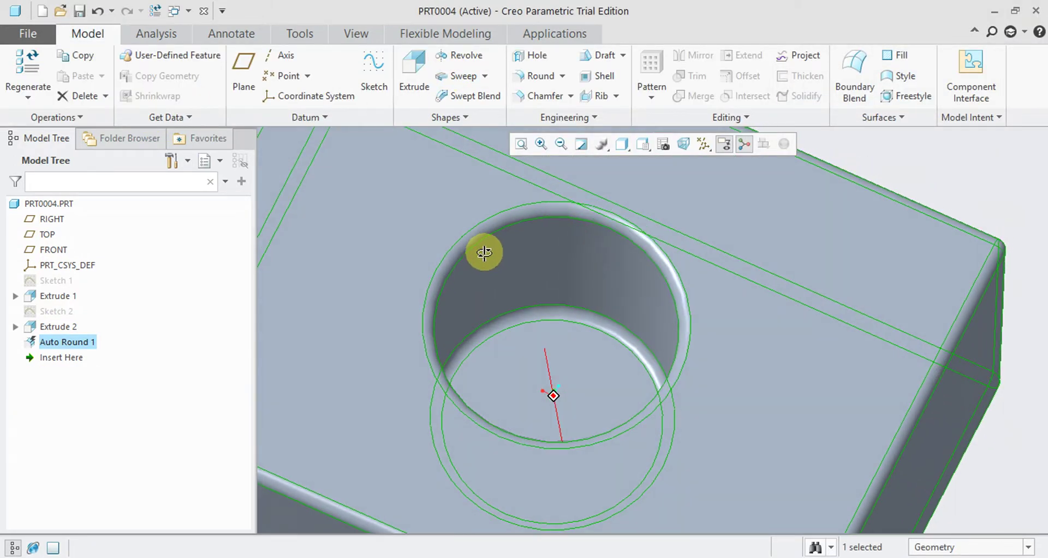
pyautogui.scroll(-4, 483, 229)
pyautogui.scroll(5, 472, 251)
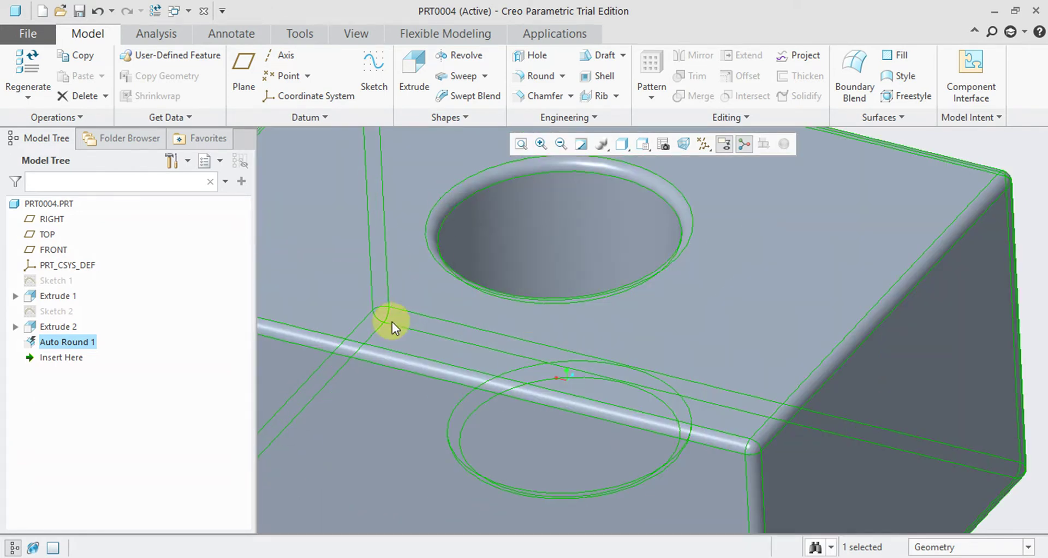
pyautogui.scroll(-3, 394, 344)
pyautogui.moveTo(405, 361); pyautogui.dragTo(445, 314, button='middle')
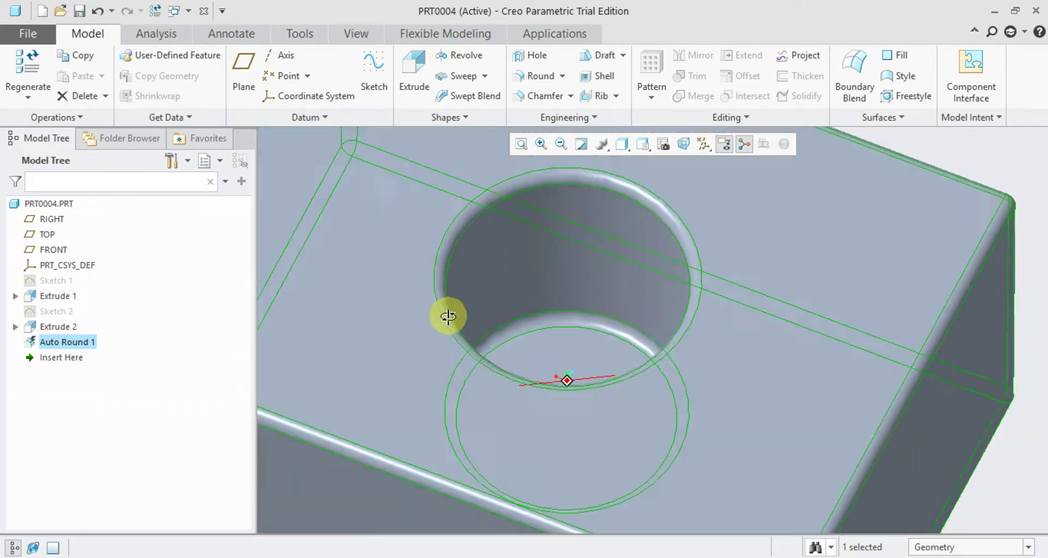
pyautogui.scroll(3, 542, 296)
pyautogui.scroll(2, 543, 297)
pyautogui.moveTo(581, 320); pyautogui.dragTo(572, 283, button='middle')
pyautogui.hotkey('ctrl', 'z')
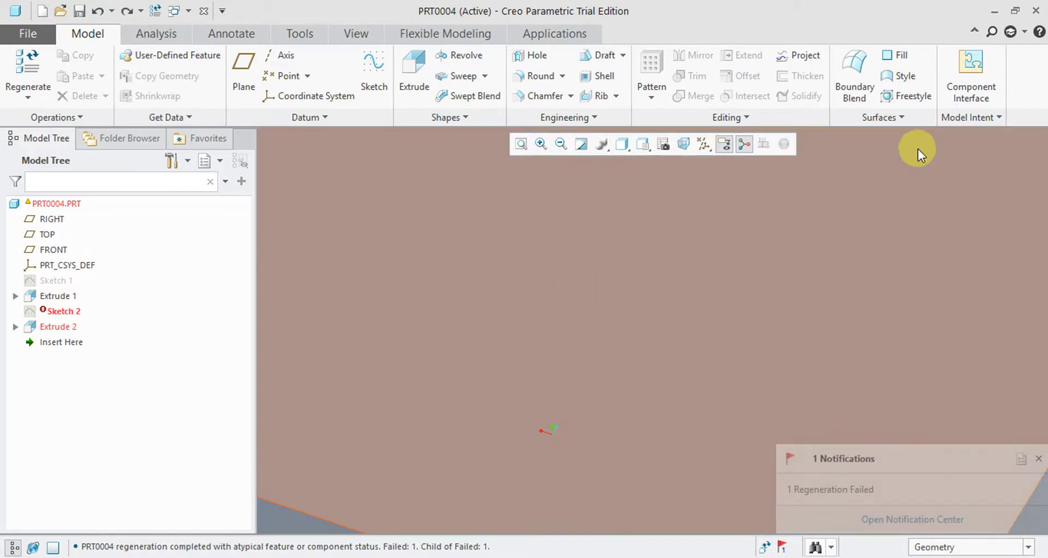
# Start a new Auto Round and change its second round size to 50
pyautogui.click(563, 76)
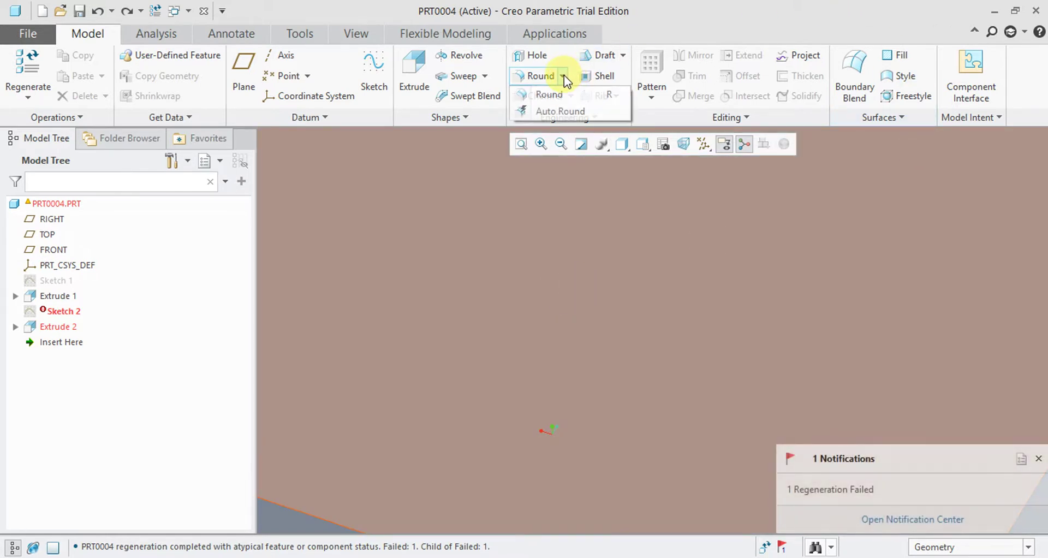
pyautogui.click(555, 112)
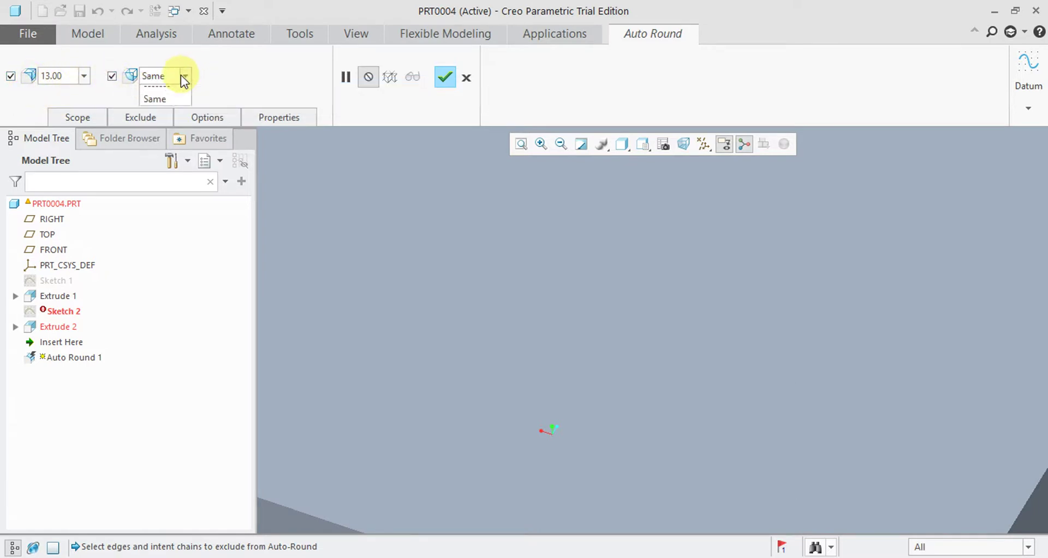
pyautogui.click(174, 99)
pyautogui.doubleClick(171, 75)
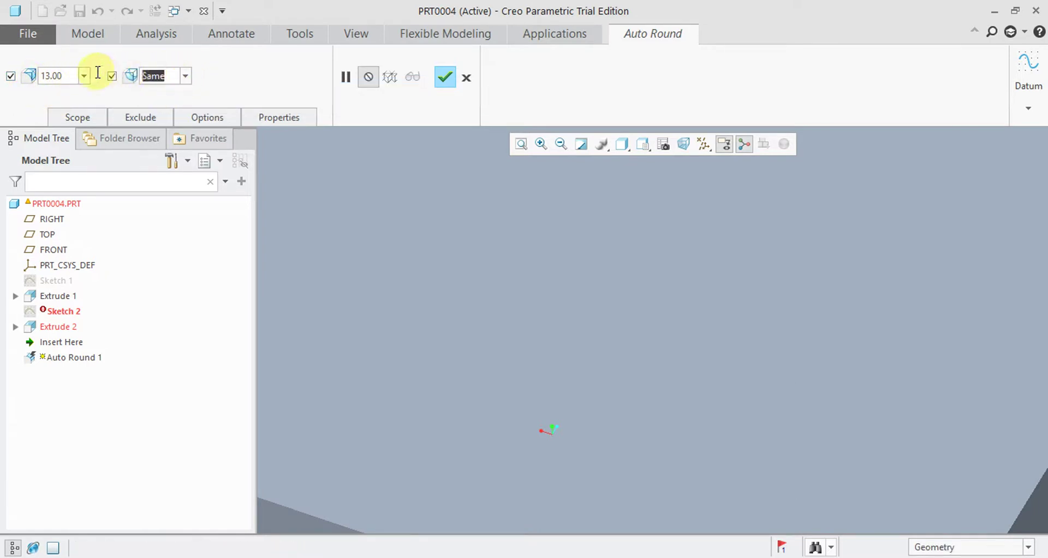
pyautogui.write('50')
pyautogui.press('Return')
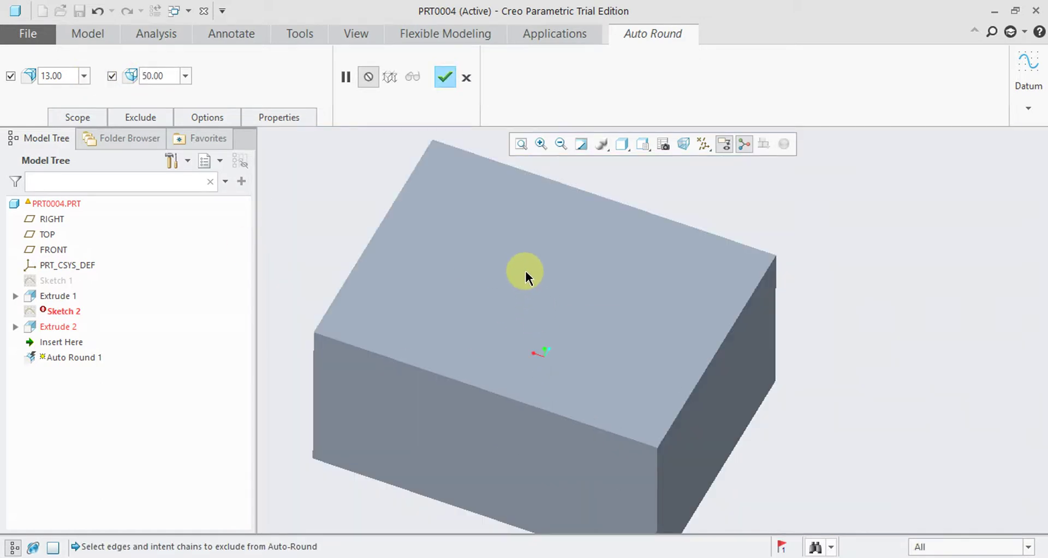
pyautogui.moveTo(525, 272)
pyautogui.mouseDown(button='middle')
pyautogui.moveTo(517, 244)
pyautogui.moveTo(573, 148)
pyautogui.moveTo(536, 277)
pyautogui.moveTo(550, 261)
pyautogui.mouseUp(button='middle')
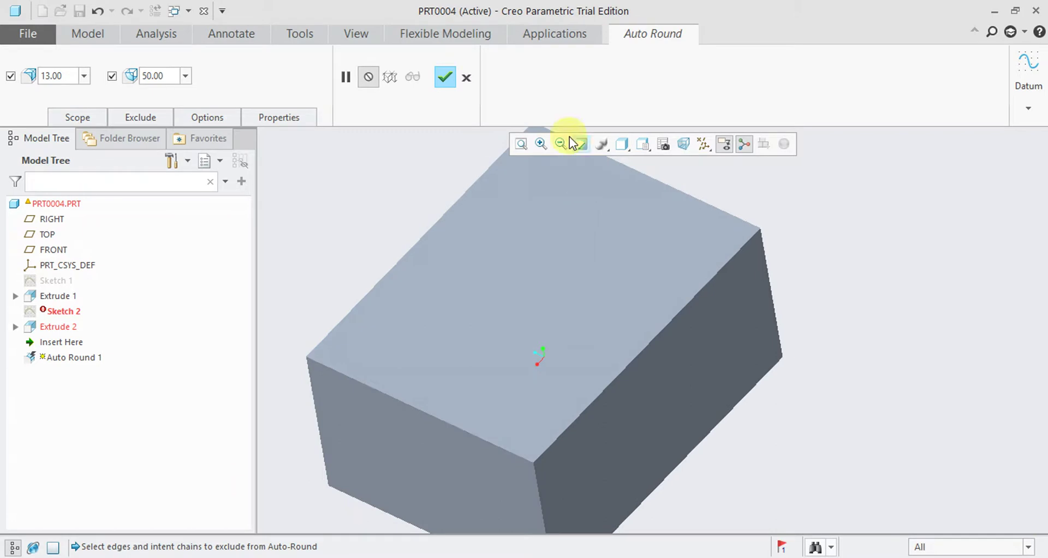
# Cancel the Auto Round, then delete the failing hole cut and its sketch
pyautogui.click(476, 76)
pyautogui.click(528, 310)
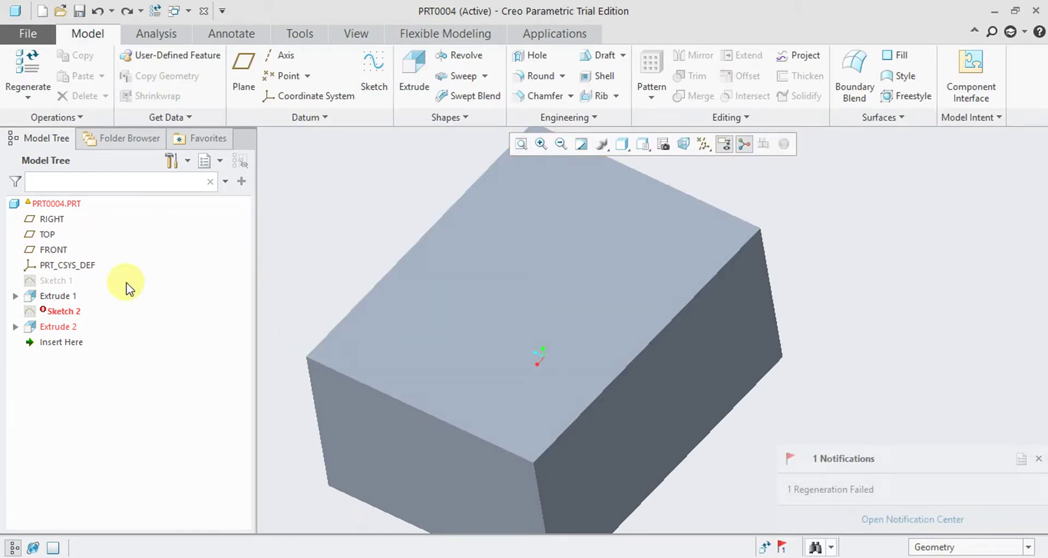
pyautogui.click(64, 316)
pyautogui.press('Delete')
pyautogui.press('Return')
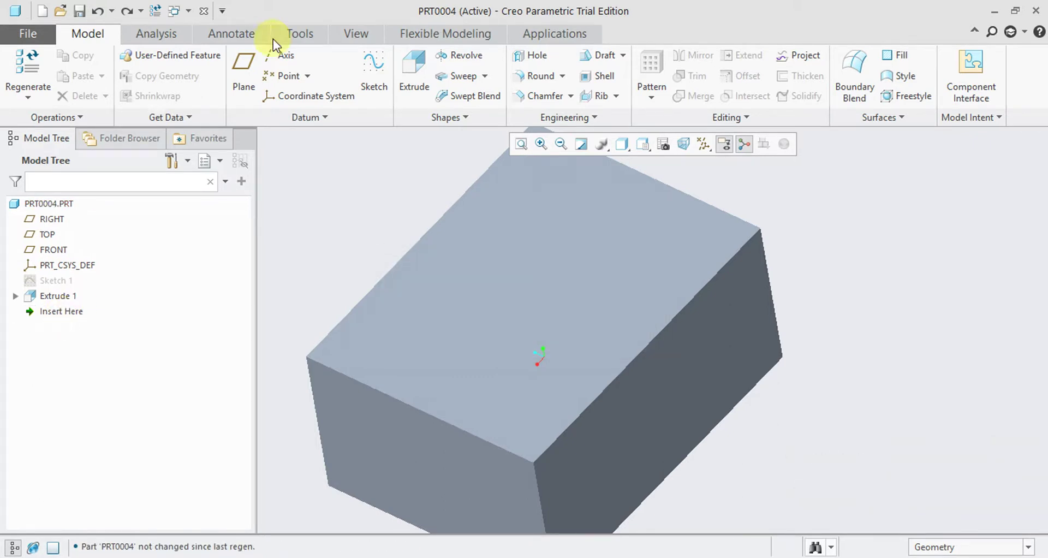
# Sketch a circle on the block's top face
pyautogui.click(379, 71)
pyautogui.click(482, 217)
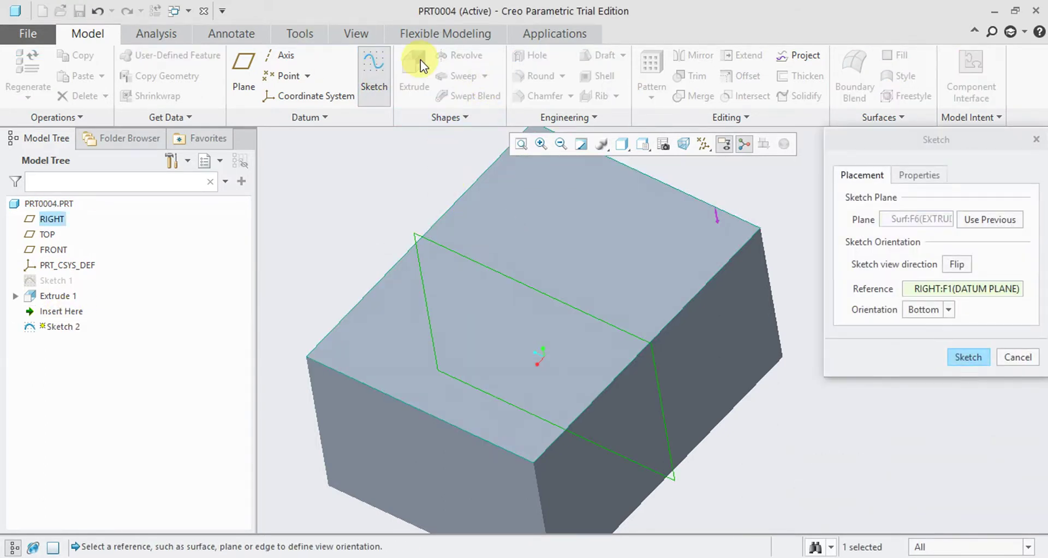
pyautogui.click(968, 357)
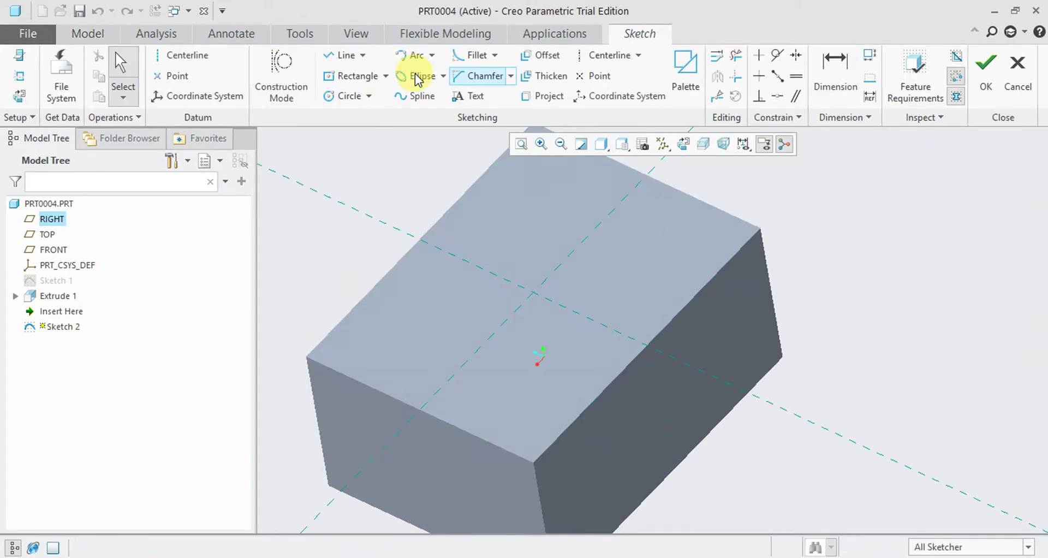
pyautogui.click(342, 98)
pyautogui.click(532, 293)
pyautogui.click(593, 290)
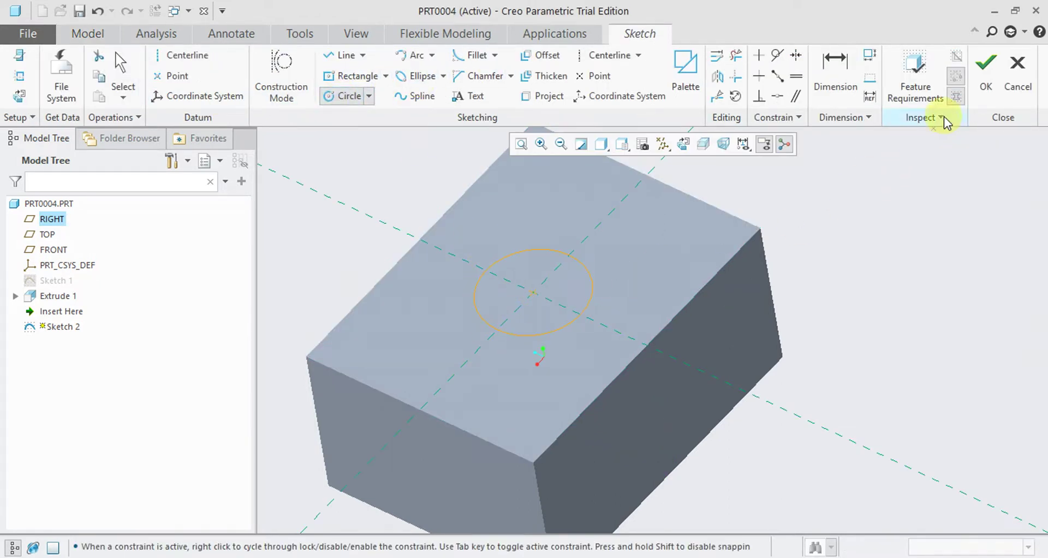
pyautogui.click(986, 69)
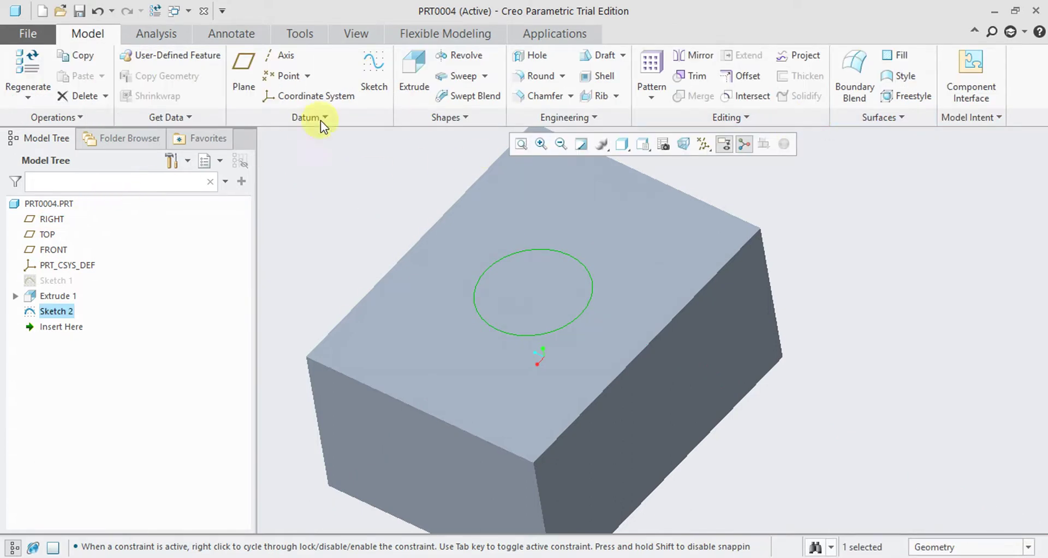
# Extrude the circle sketch as a material-removing cut into the block
pyautogui.click(413, 78)
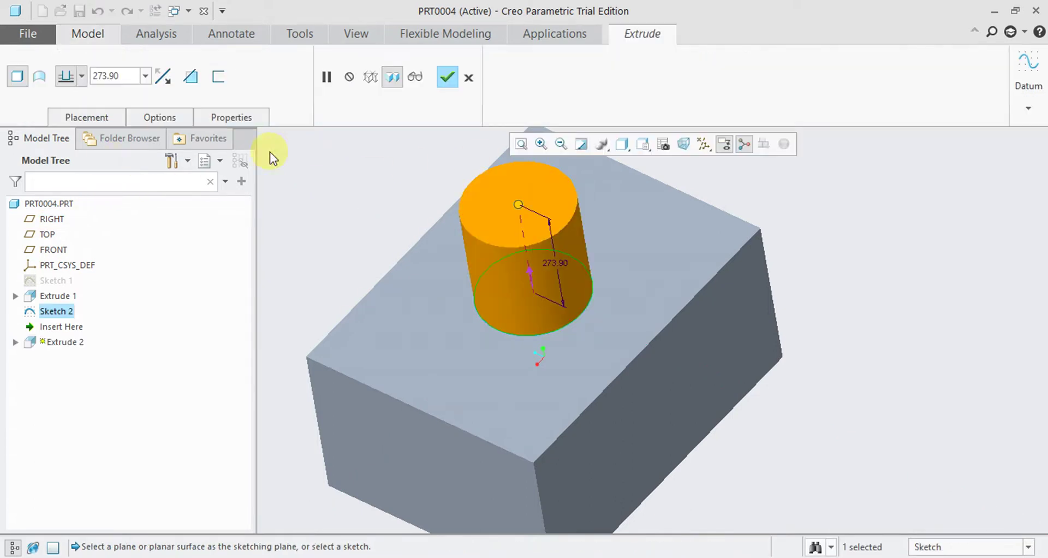
pyautogui.click(168, 78)
pyautogui.click(464, 80)
pyautogui.moveTo(685, 204); pyautogui.dragTo(693, 244, button='middle')
pyautogui.click(833, 206)
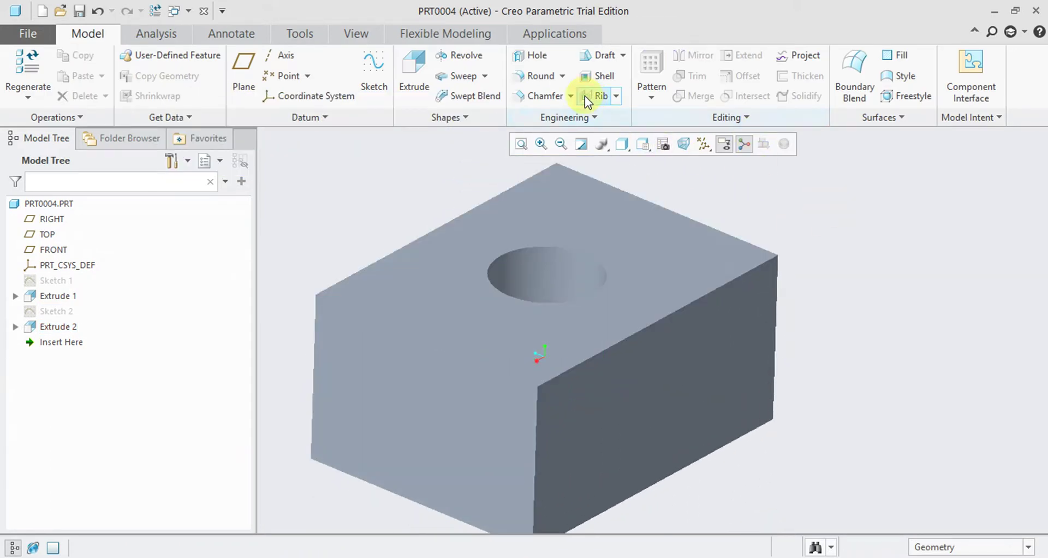
# Apply an Auto Round with the default 13.00 and 50.00 sizes to the block and hole
pyautogui.click(562, 76)
pyautogui.click(556, 108)
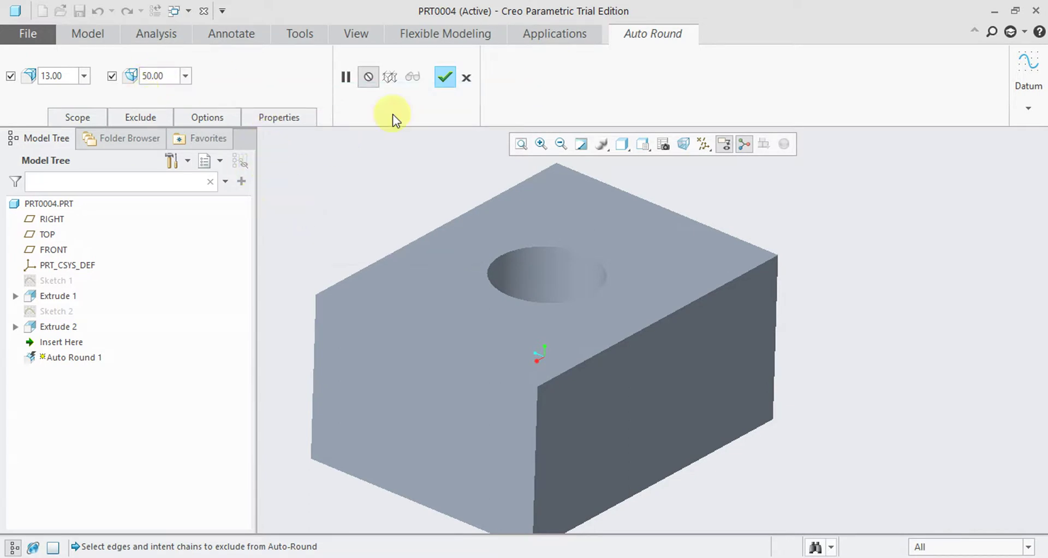
pyautogui.click(445, 77)
pyautogui.moveTo(474, 244); pyautogui.dragTo(464, 315, button='middle')
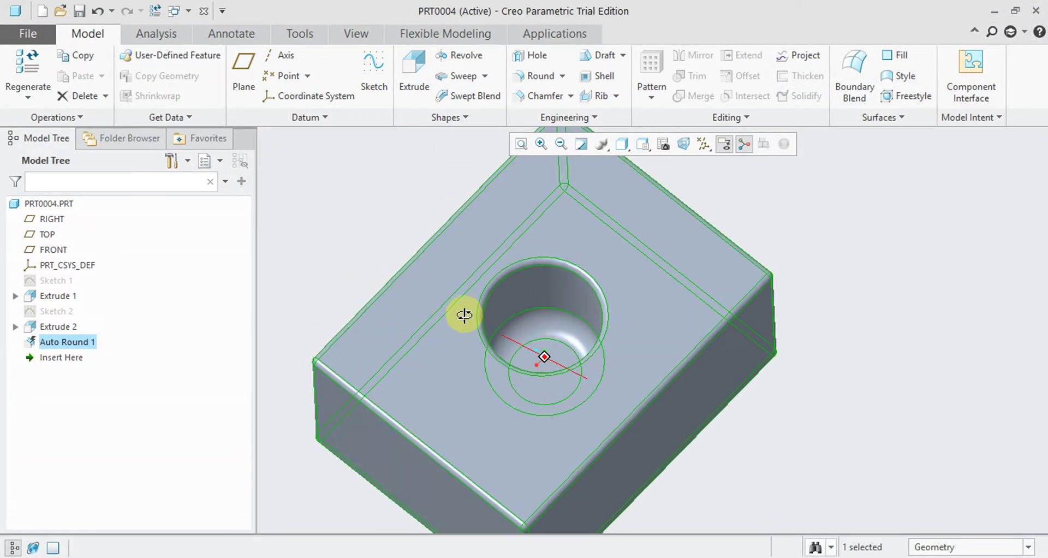
pyautogui.scroll(5, 523, 354)
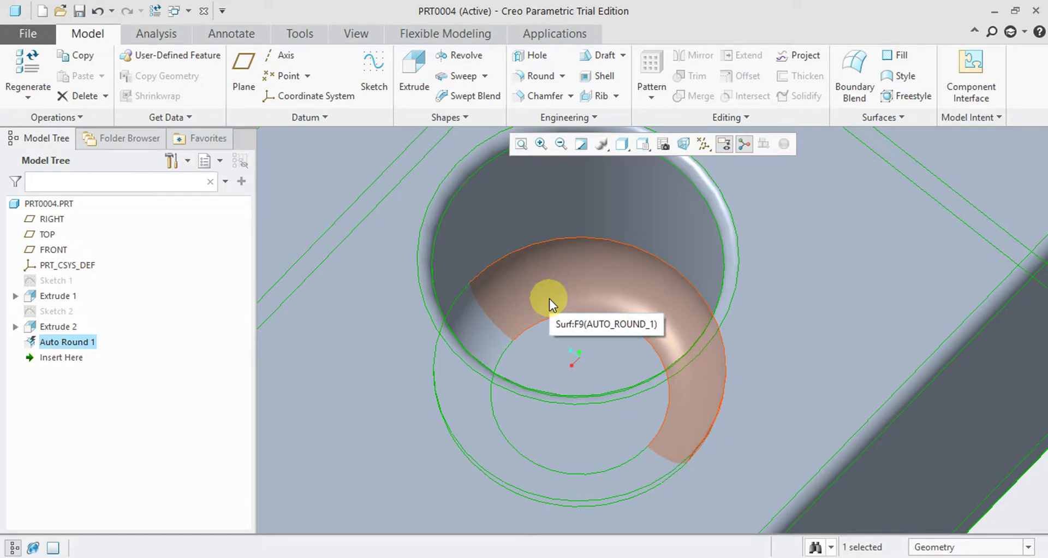
pyautogui.scroll(-5, 781, 343)
pyautogui.moveTo(782, 342); pyautogui.dragTo(775, 454, button='middle')
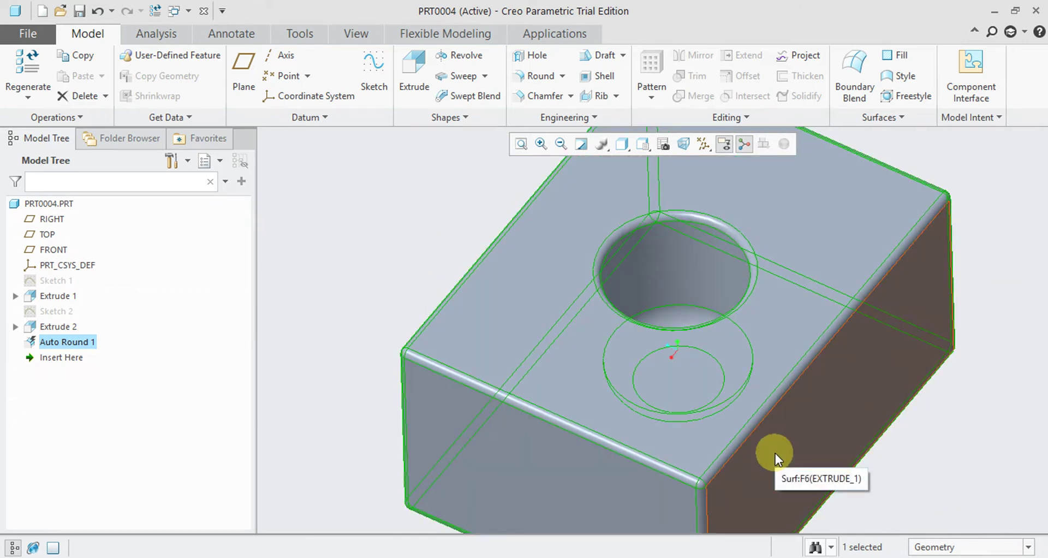
pyautogui.hotkey('ctrl', 'z')
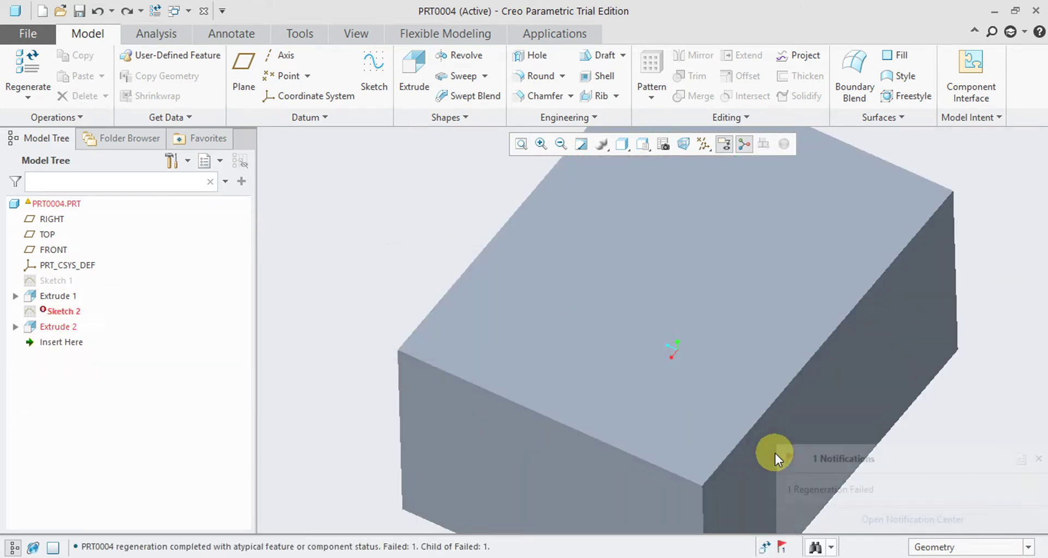
# Redo the automatic rounds, then delete Sketch 2 together with its Extrude 2 hole cut
pyautogui.hotkey('ctrl', 'y')
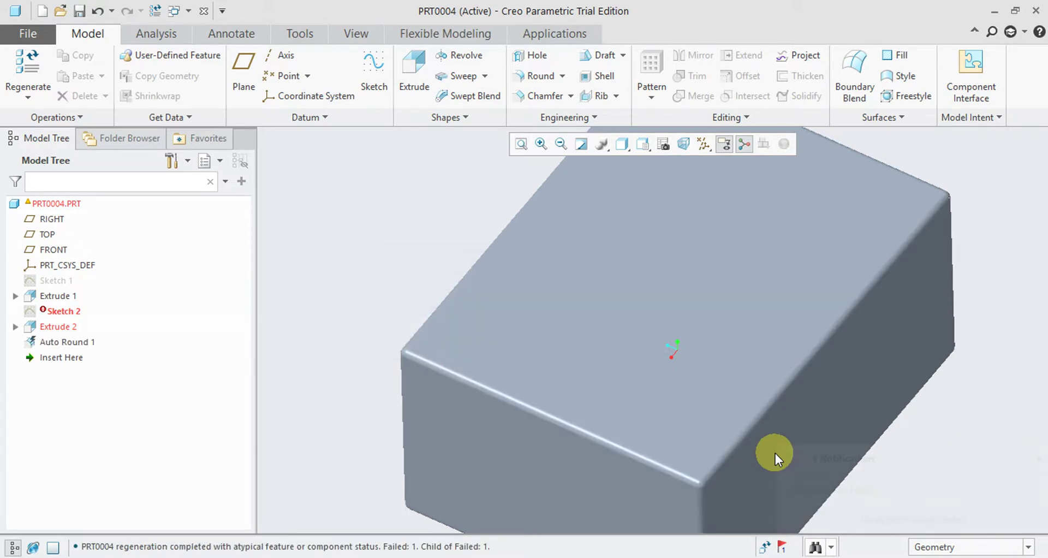
pyautogui.rightClick(65, 315)
pyautogui.click(109, 387)
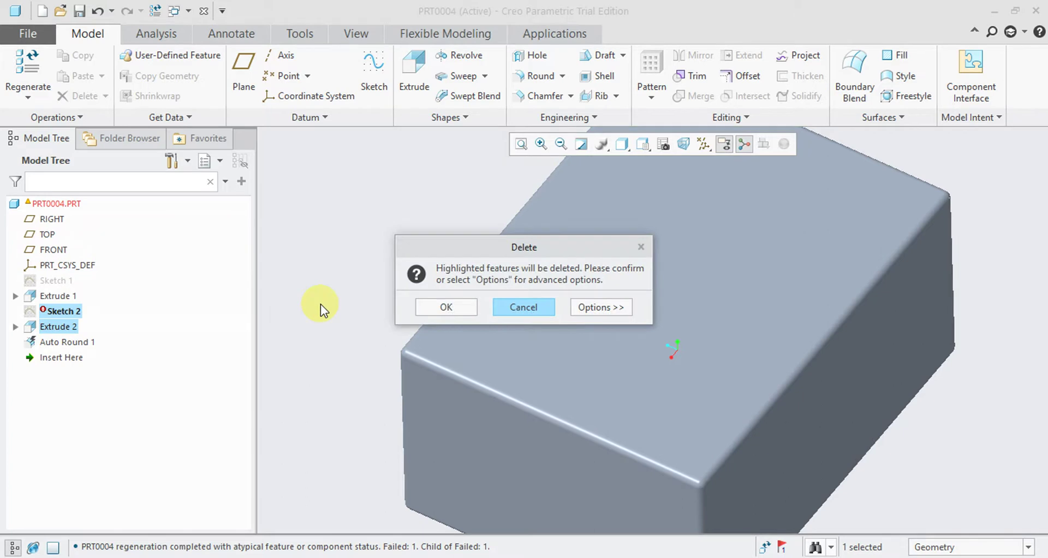
pyautogui.click(435, 306)
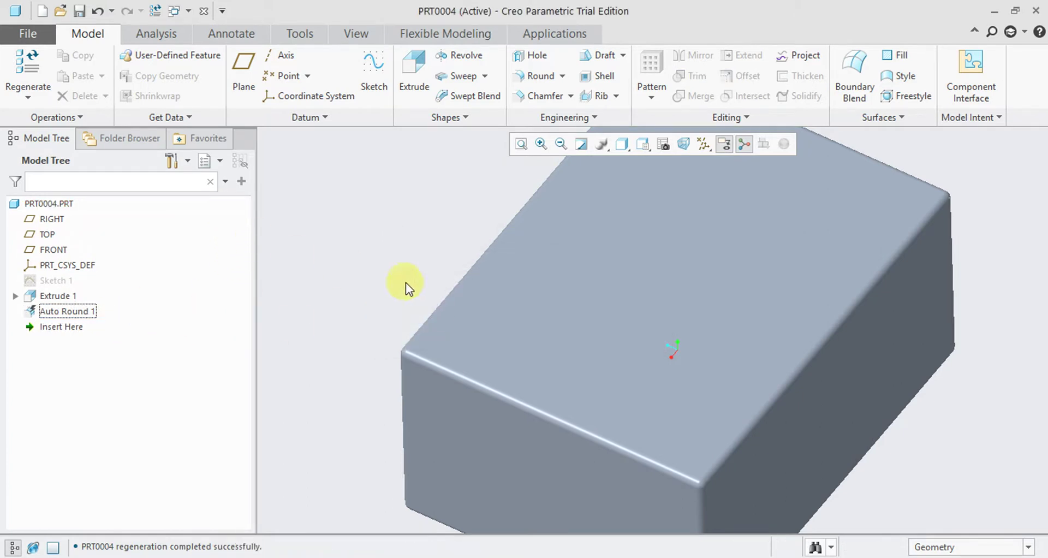
# Delete the Auto Round 1 feature and confirm its removal
pyautogui.rightClick(61, 312)
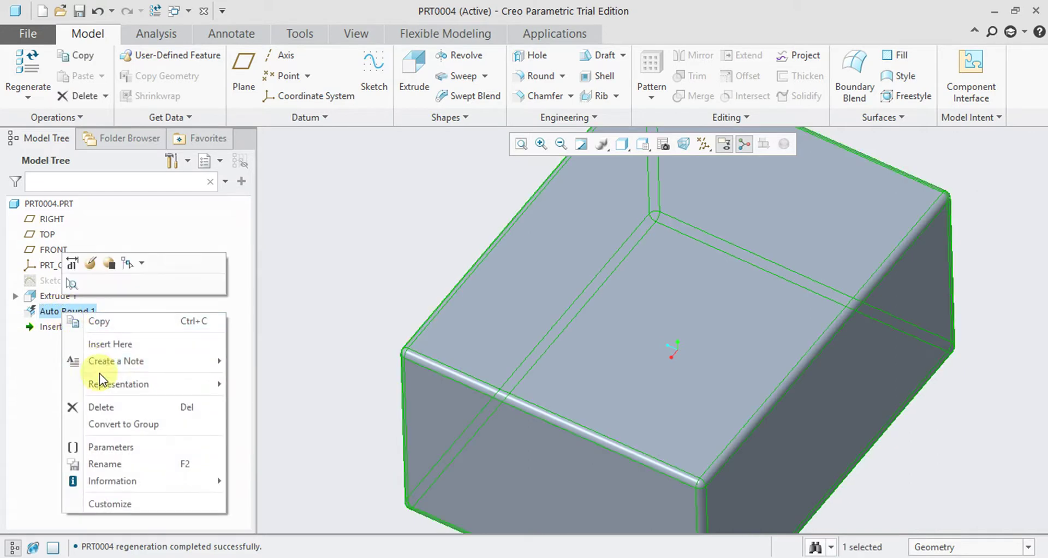
pyautogui.click(112, 408)
pyautogui.click(486, 306)
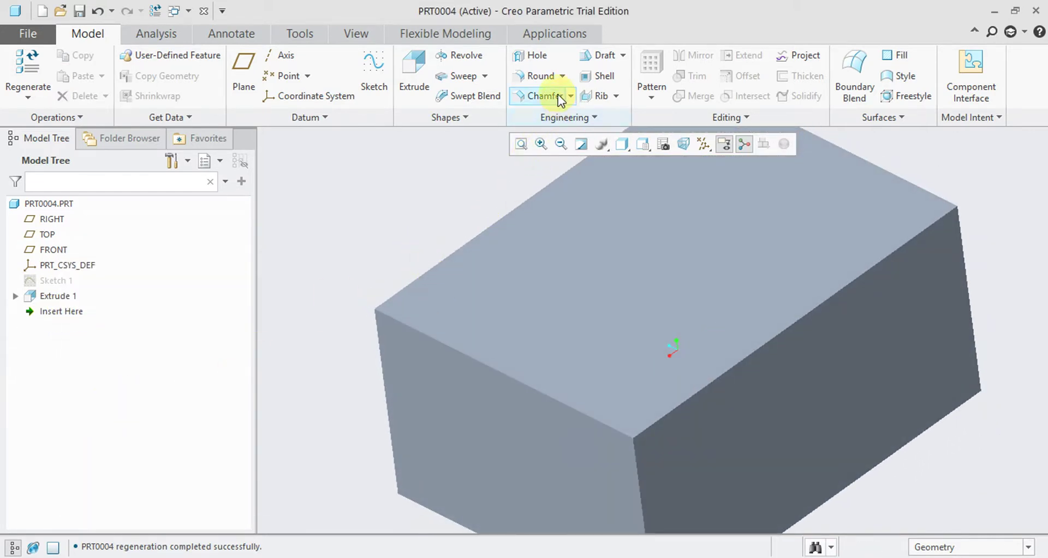
pyautogui.click(562, 77)
pyautogui.click(560, 110)
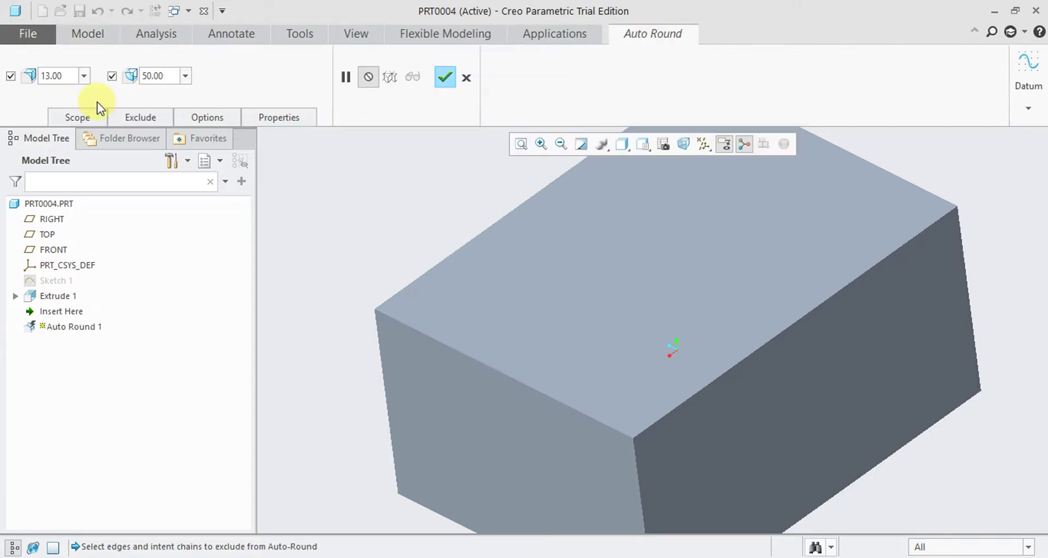
pyautogui.click(99, 118)
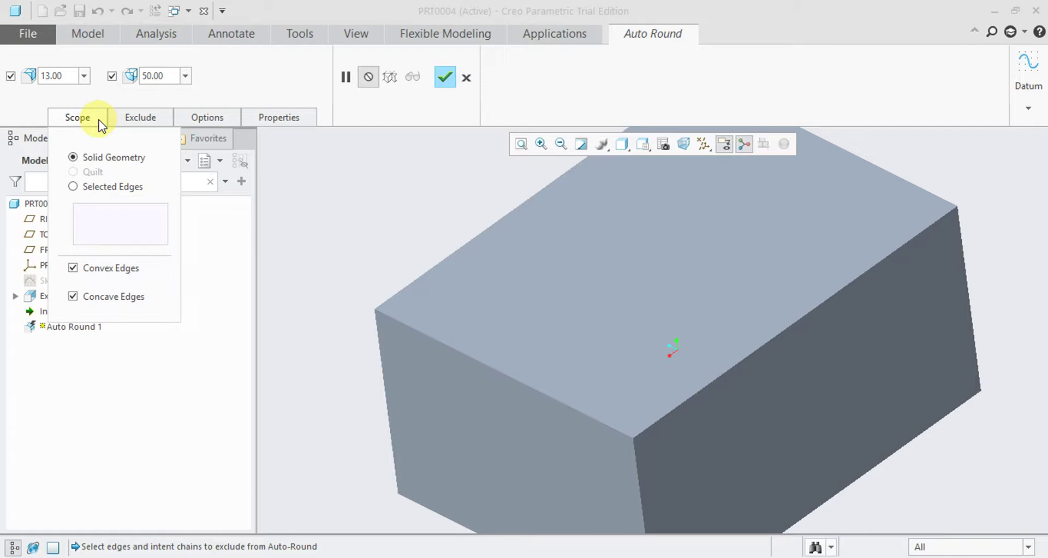
pyautogui.click(162, 123)
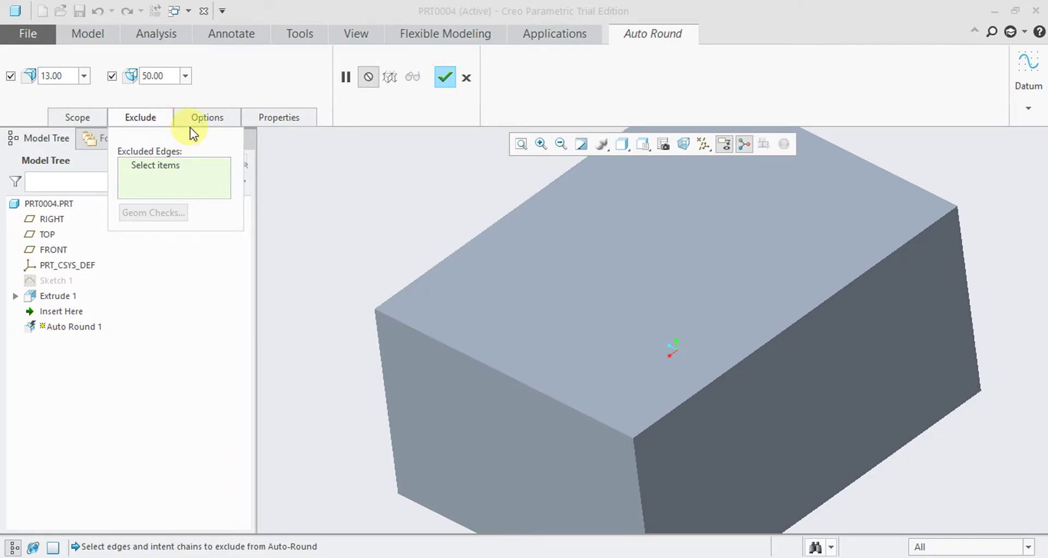
pyautogui.click(491, 368)
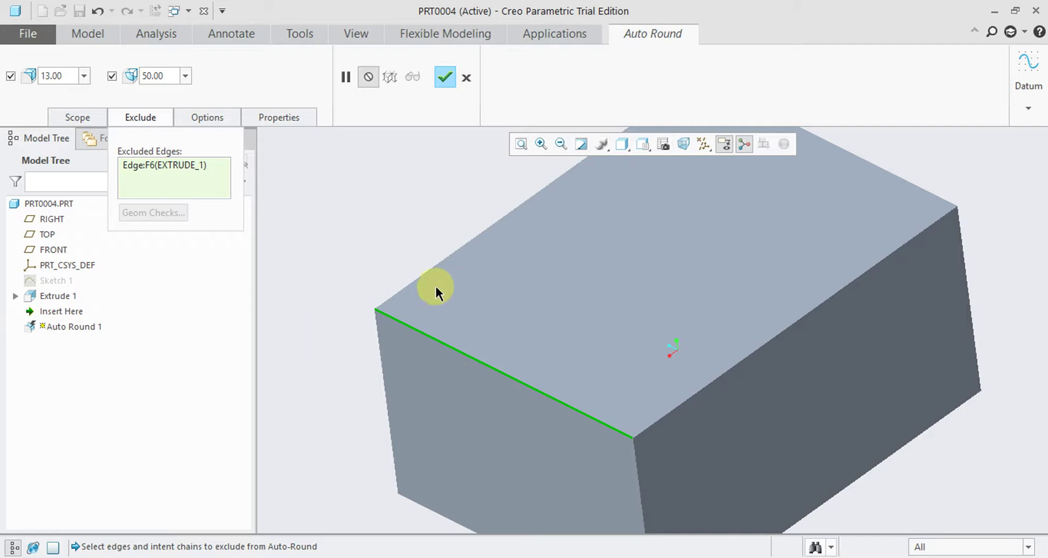
pyautogui.click(449, 79)
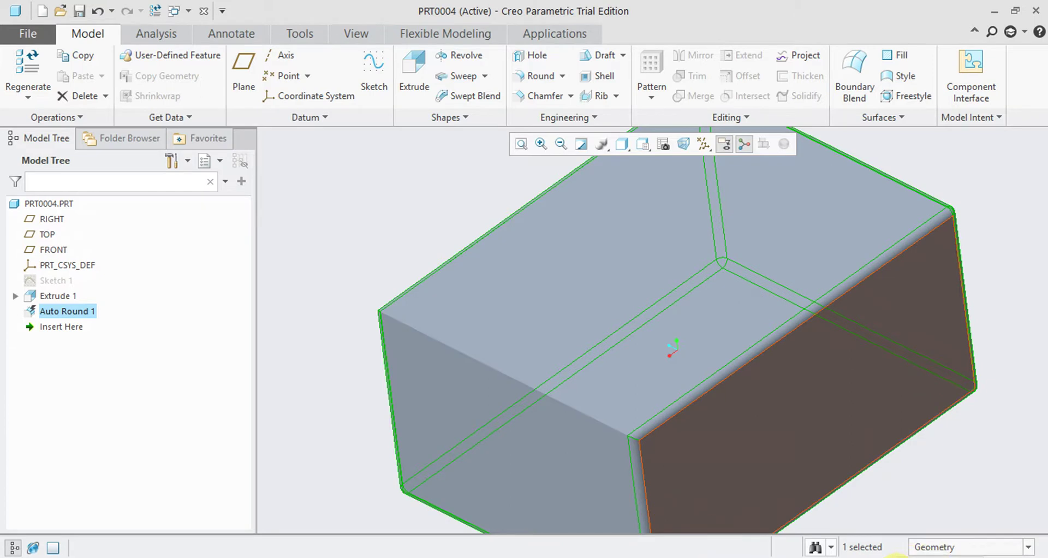
pyautogui.click(1011, 221)
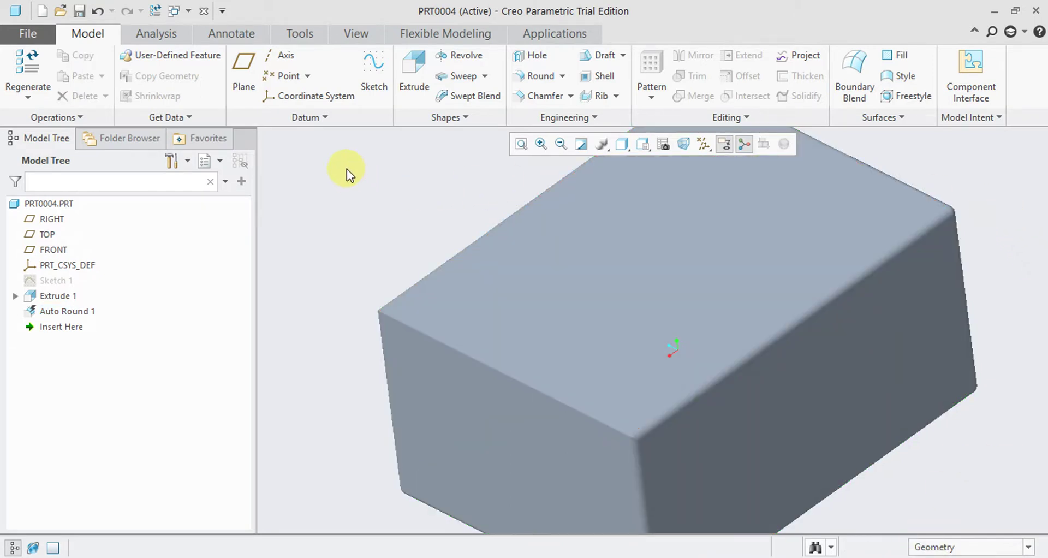
pyautogui.moveTo(472, 165)
pyautogui.mouseDown(button='middle')
pyautogui.moveTo(519, 195)
pyautogui.moveTo(513, 186)
pyautogui.mouseUp(button='middle')
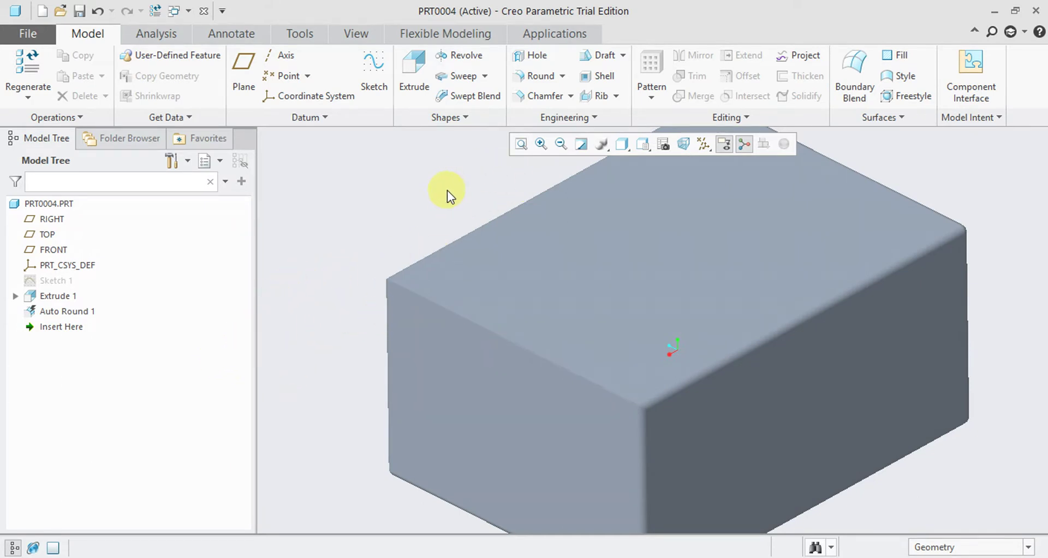
pyautogui.hotkey('ctrl', 'z')
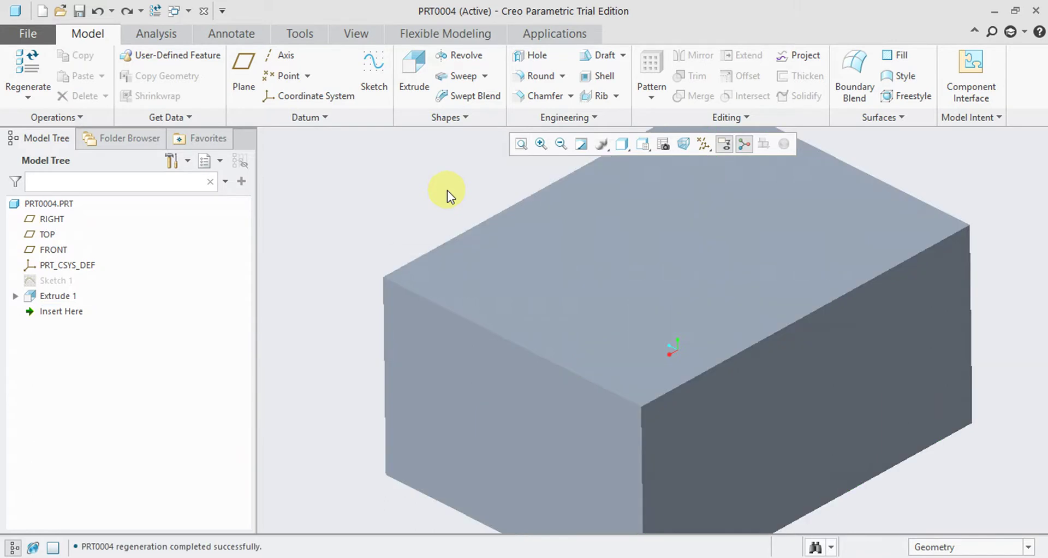
# Start an edge Round on the block's front top edge with a 100 radius
pyautogui.click(562, 75)
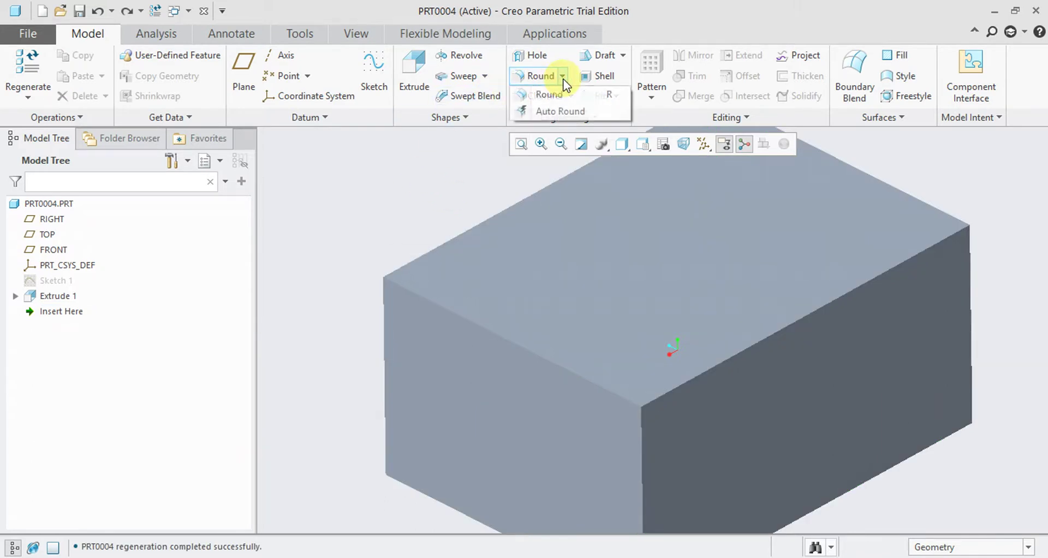
pyautogui.click(549, 95)
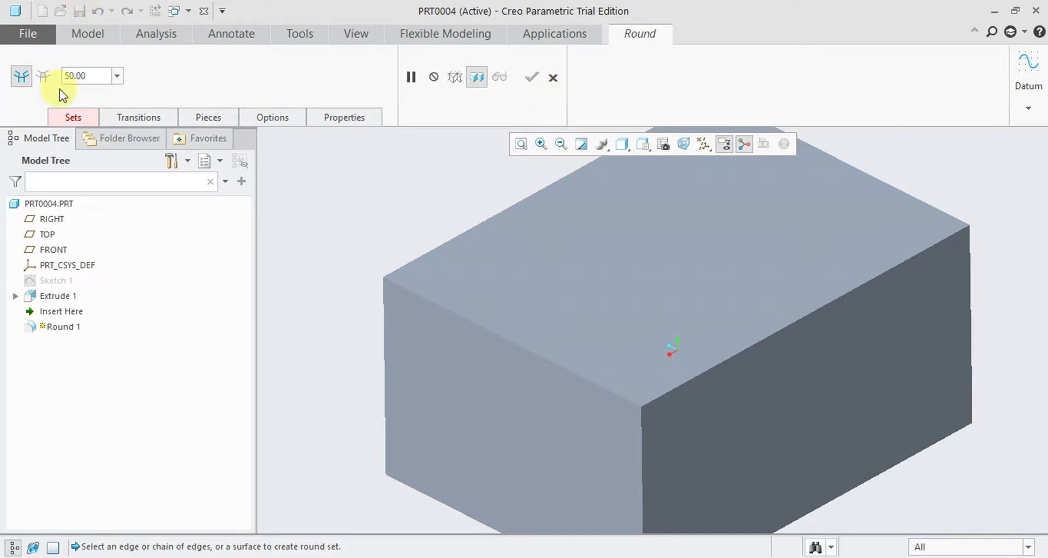
pyautogui.click(489, 329)
pyautogui.scroll(-5, 562, 381)
pyautogui.scroll(4, 554, 336)
pyautogui.scroll(-3, 552, 333)
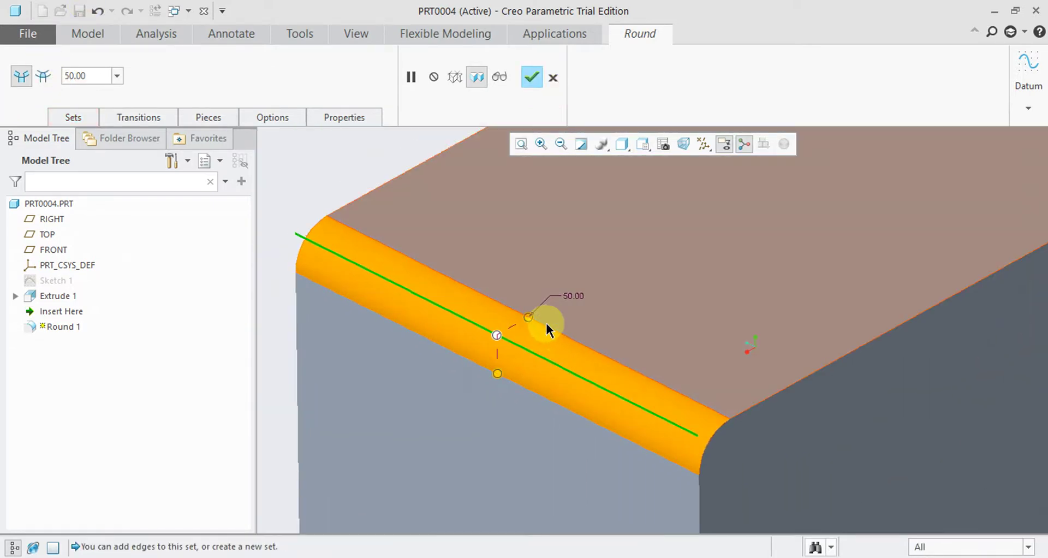
pyautogui.moveTo(533, 318); pyautogui.dragTo(560, 303)
pyautogui.click(108, 74)
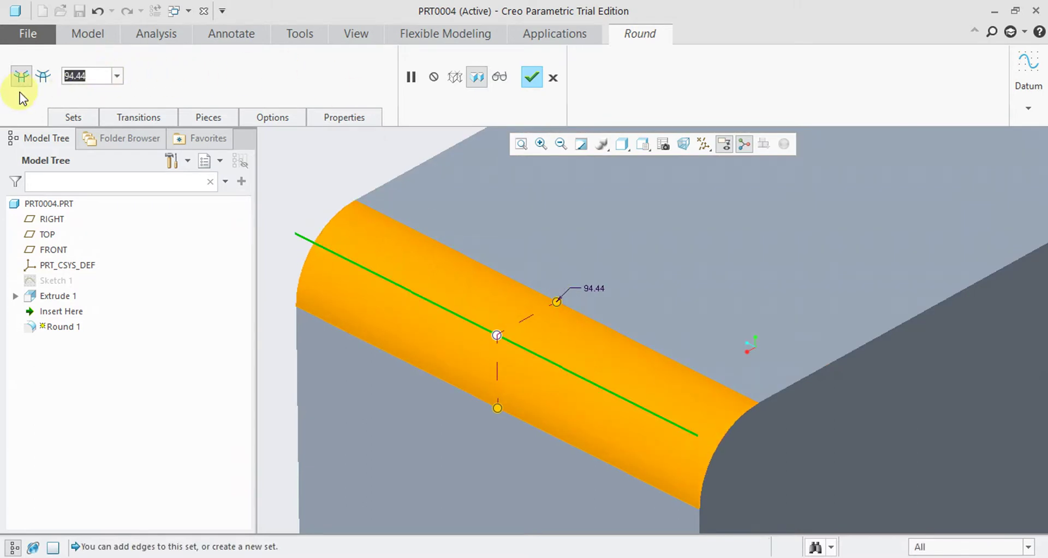
pyautogui.write('100')
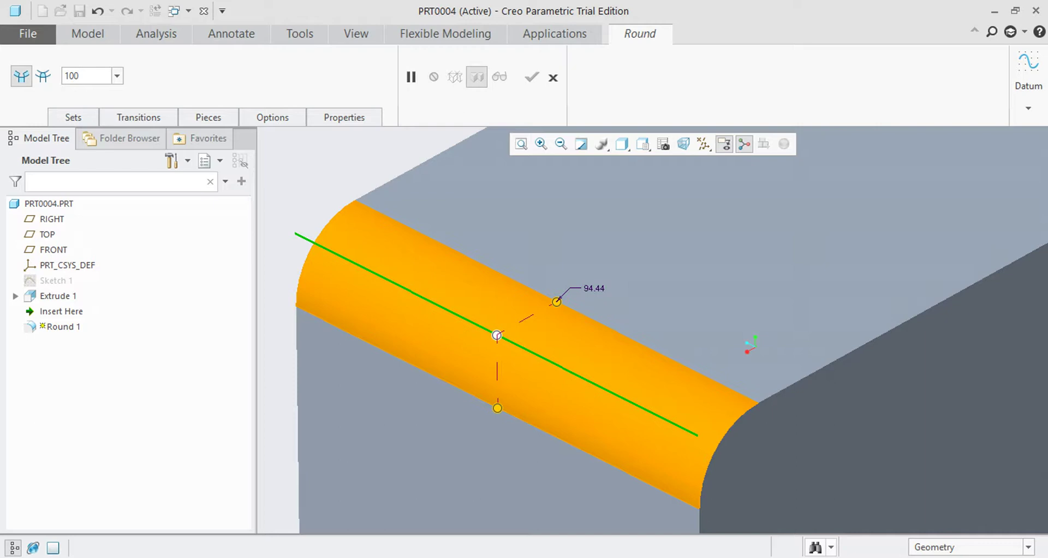
pyautogui.press('Return')
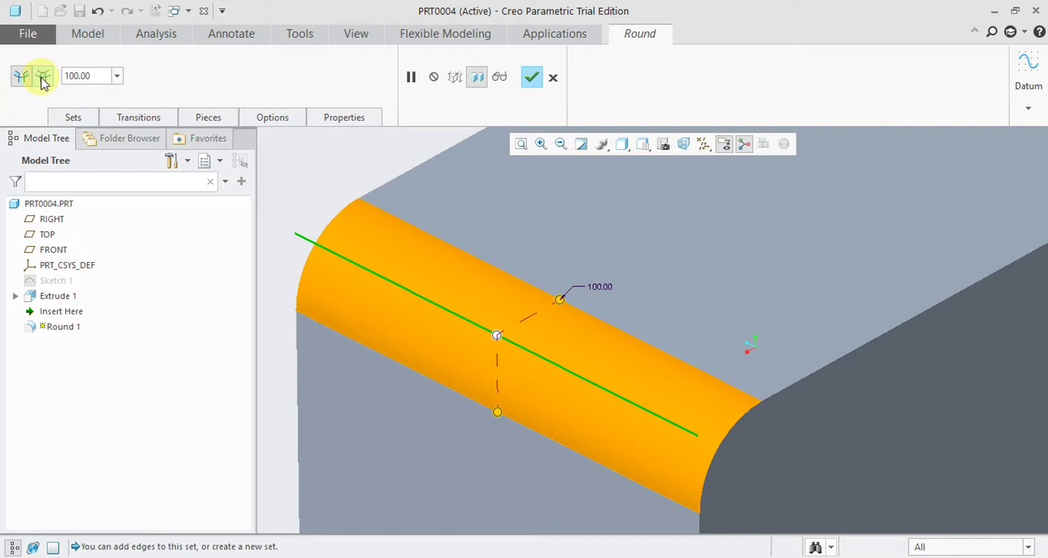
# Add the adjacent top edge and vertical corner edge, then finish with a blended corner
pyautogui.click(41, 77)
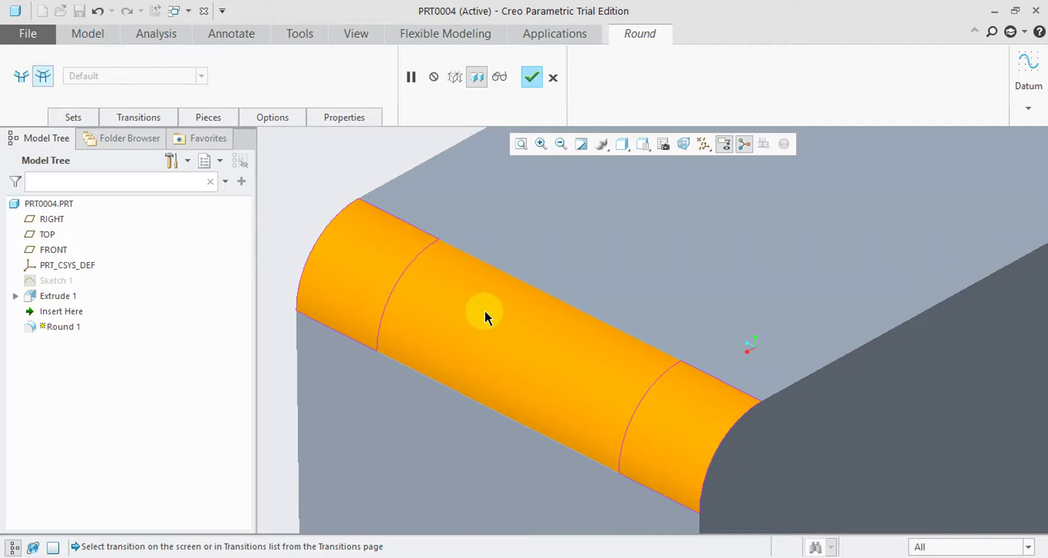
pyautogui.click(20, 76)
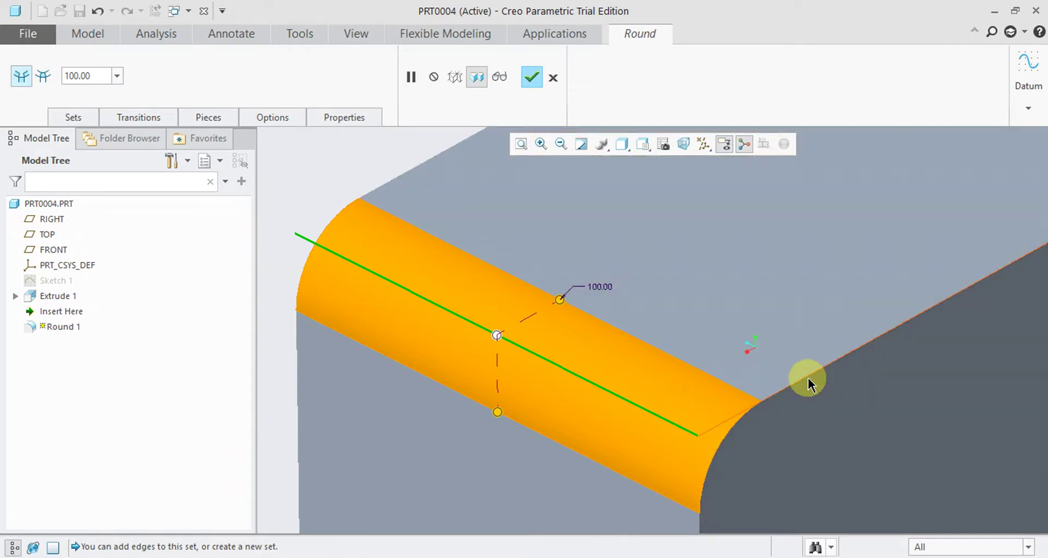
pyautogui.click(808, 376)
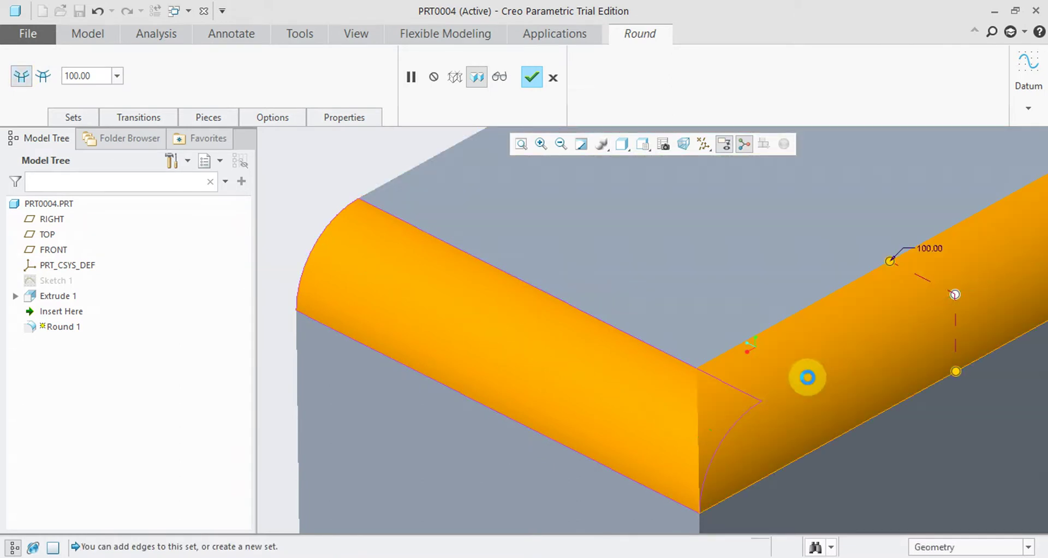
pyautogui.scroll(-2, 800, 379)
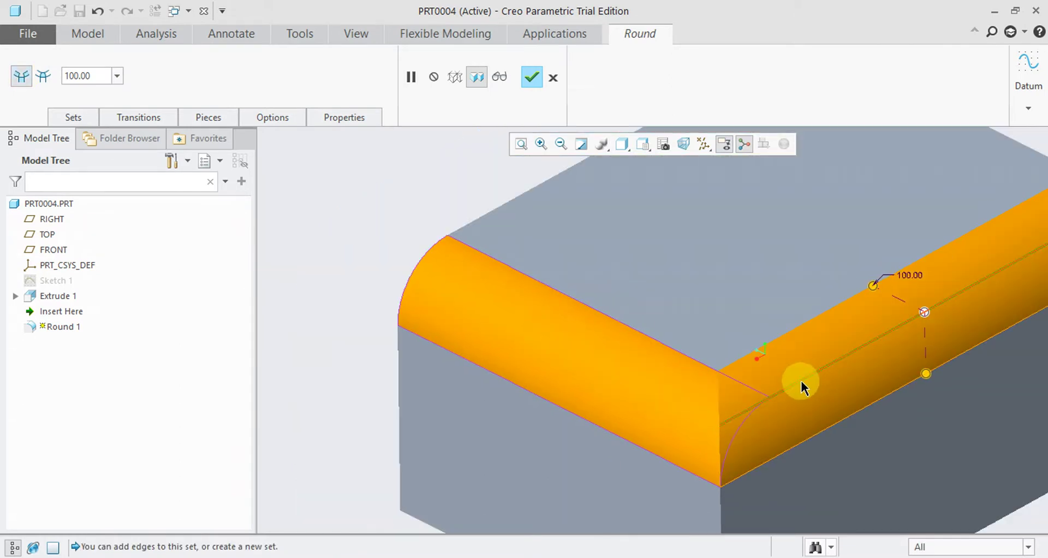
pyautogui.click(721, 512)
pyautogui.scroll(-2, 759, 483)
pyautogui.scroll(1, 786, 434)
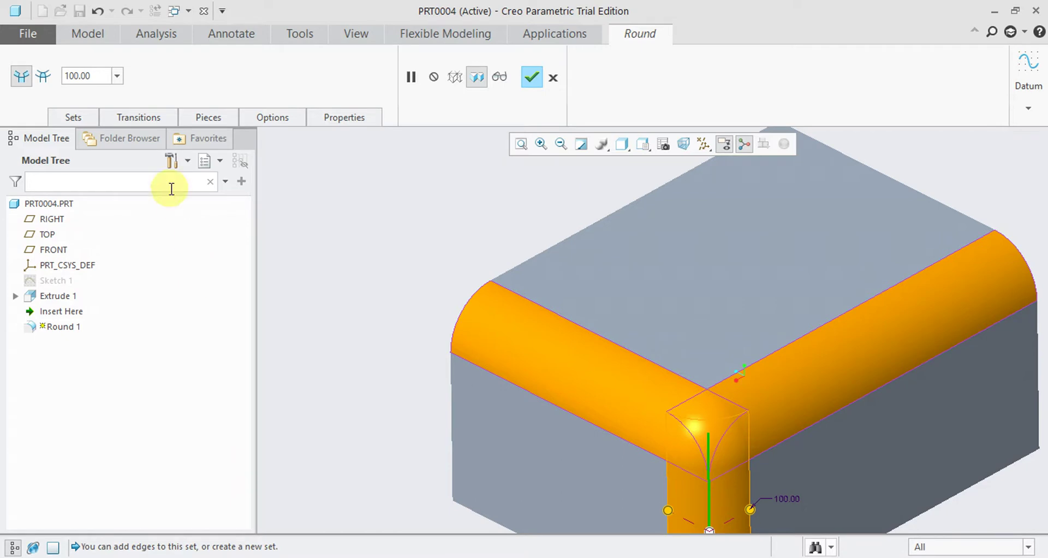
pyautogui.click(48, 80)
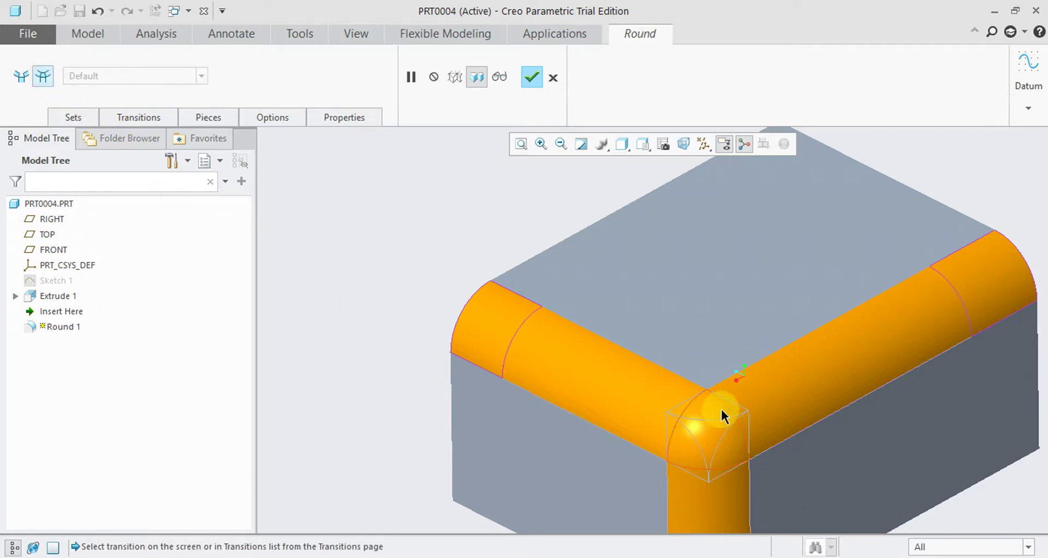
pyautogui.click(525, 79)
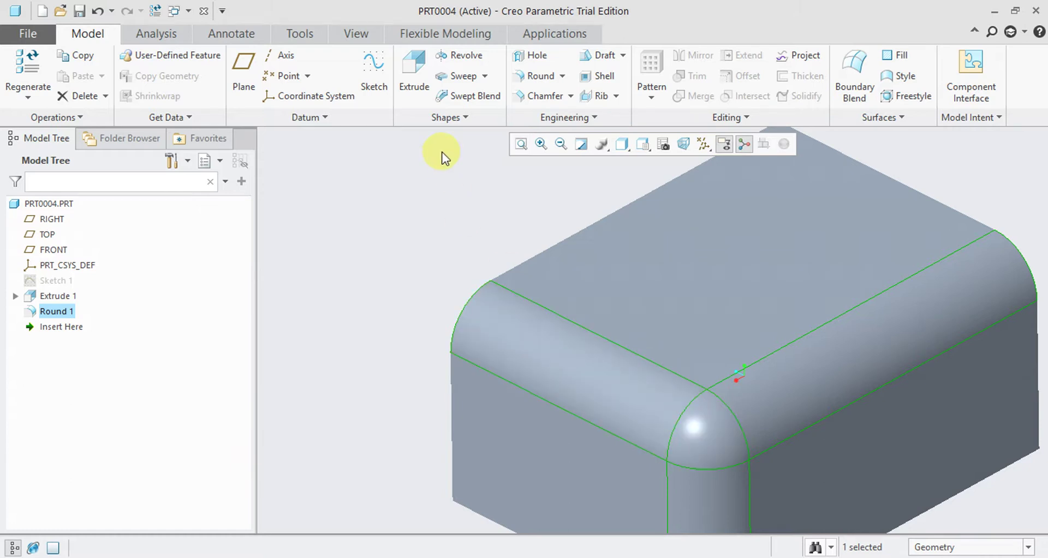
pyautogui.rightClick(61, 310)
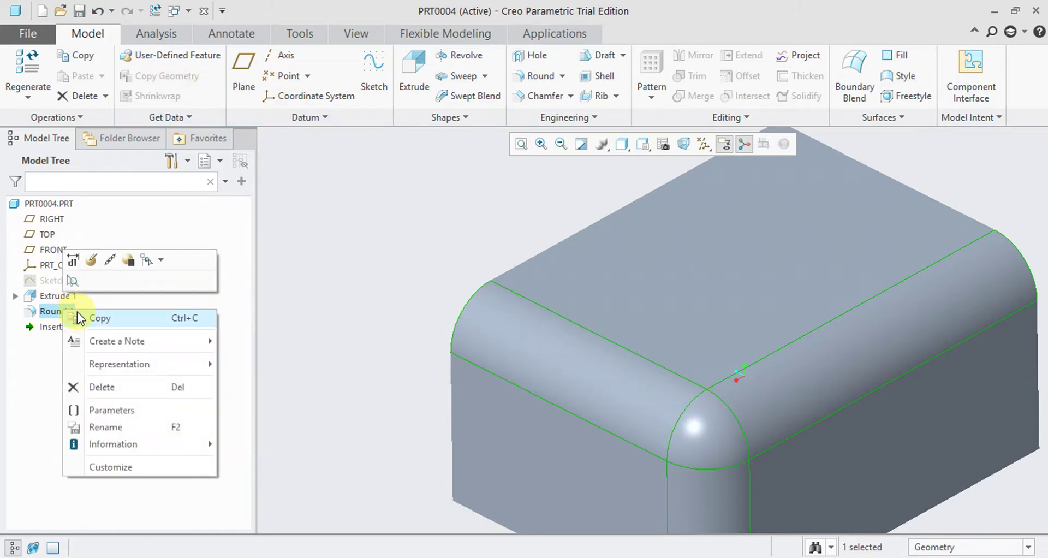
pyautogui.click(97, 255)
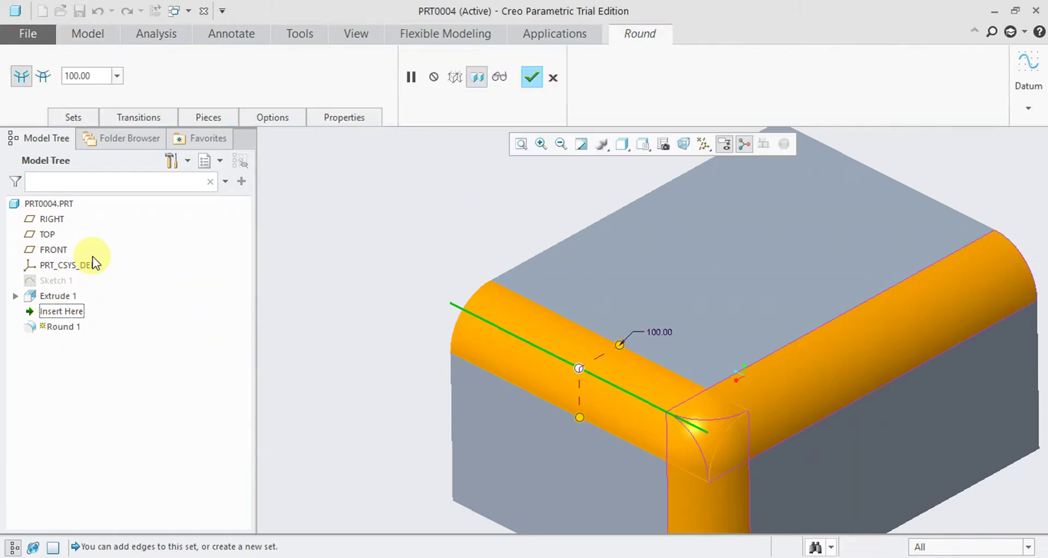
pyautogui.scroll(2, 744, 459)
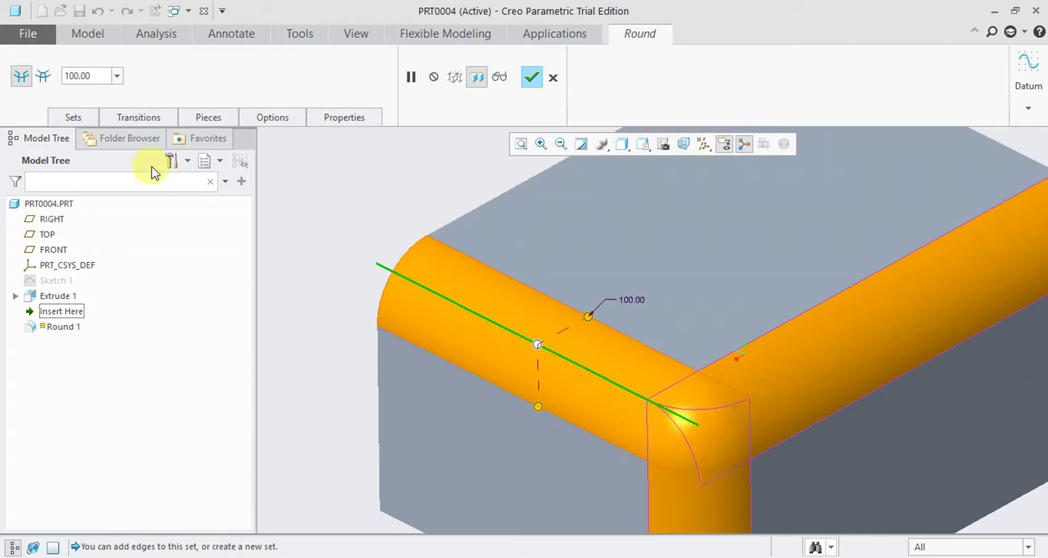
pyautogui.click(43, 75)
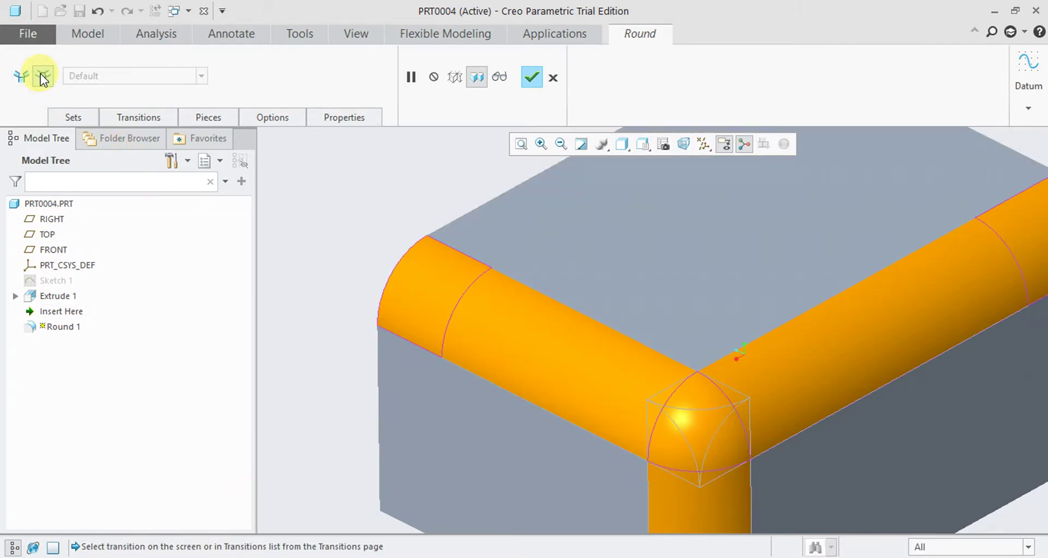
pyautogui.click(18, 82)
pyautogui.click(49, 76)
pyautogui.click(533, 77)
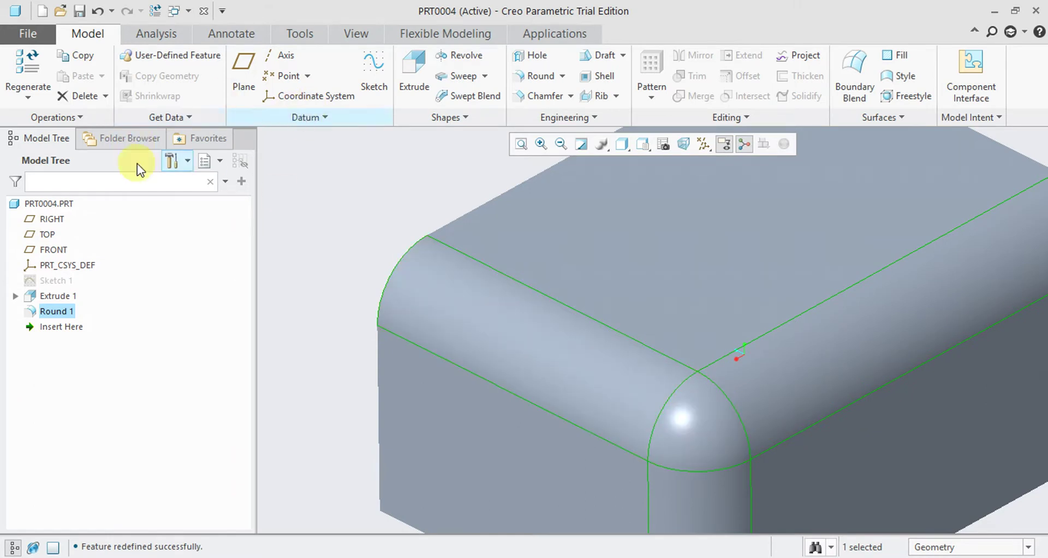
pyautogui.rightClick(54, 309)
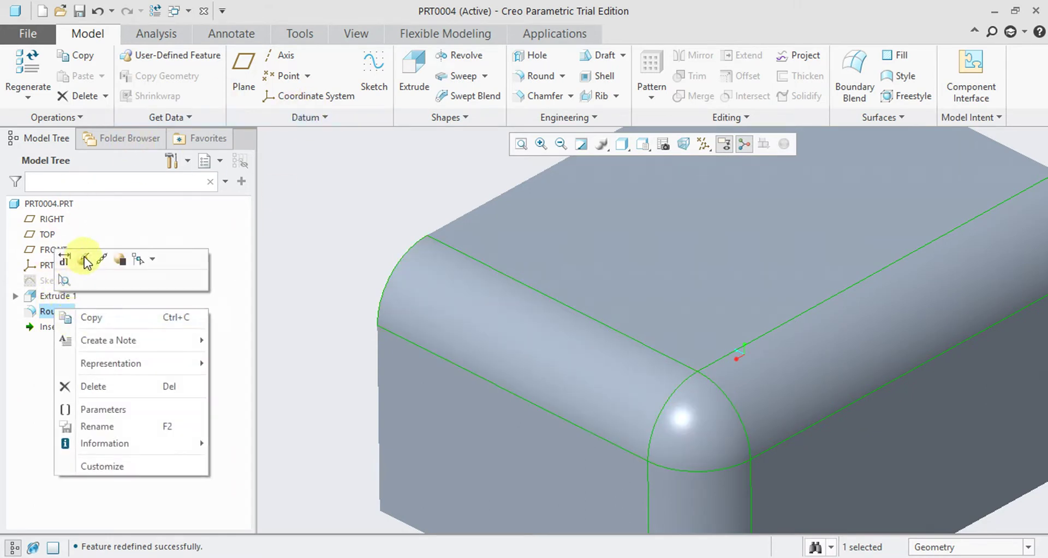
# Reopen and complete Round 1's definition, then orbit and zoom to inspect the rounded edges
pyautogui.click(85, 256)
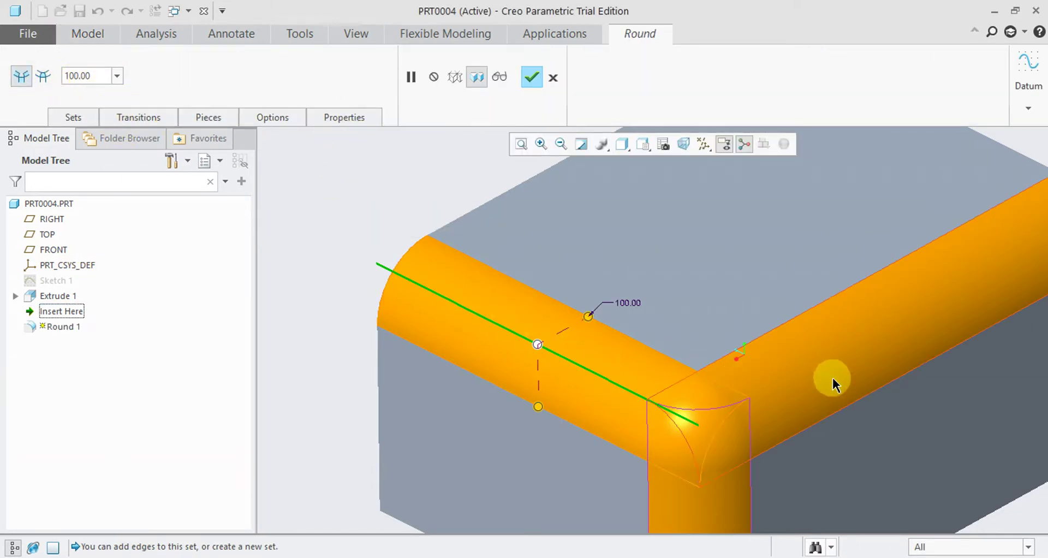
pyautogui.click(532, 78)
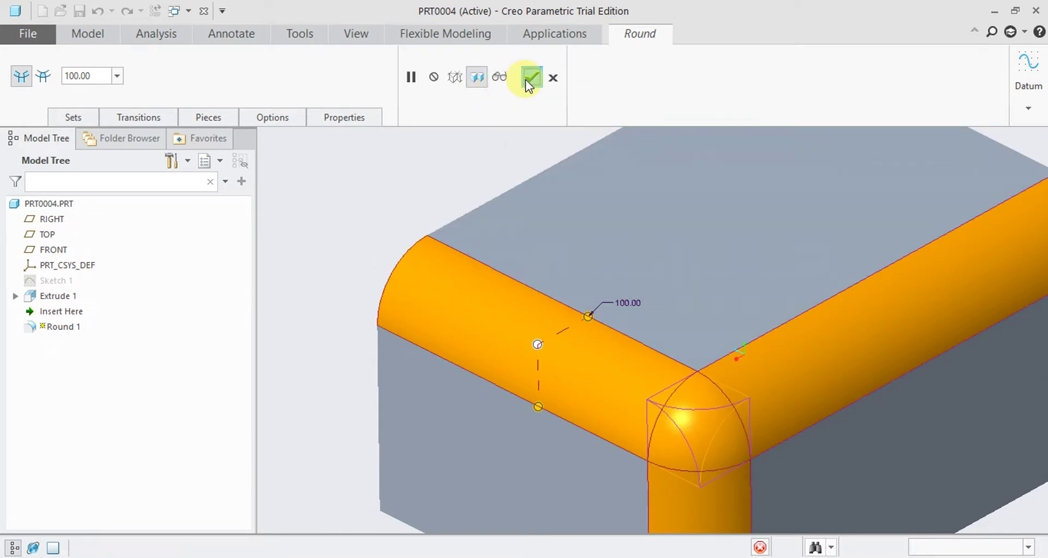
pyautogui.scroll(-3, 631, 285)
pyautogui.moveTo(631, 285); pyautogui.dragTo(749, 269, button='middle')
pyautogui.scroll(-3, 709, 257)
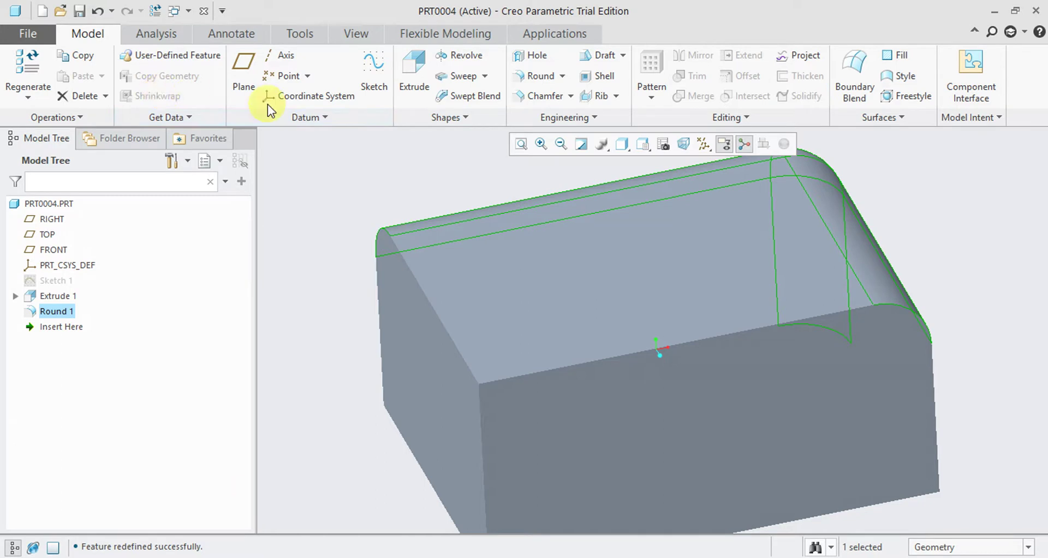
pyautogui.click(539, 74)
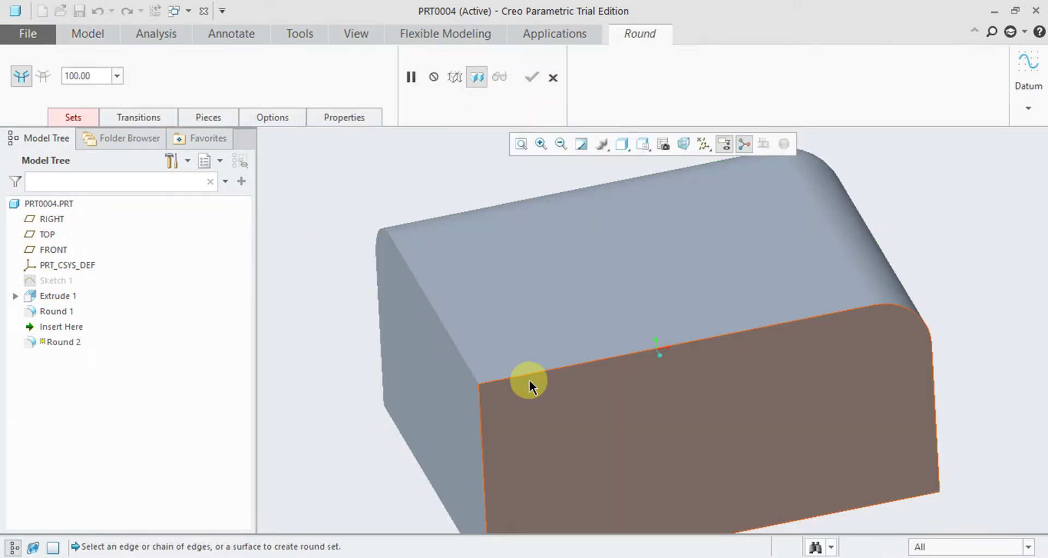
# Preview a 100.00 round on the block's front top edge and show its set settings
pyautogui.click(525, 371)
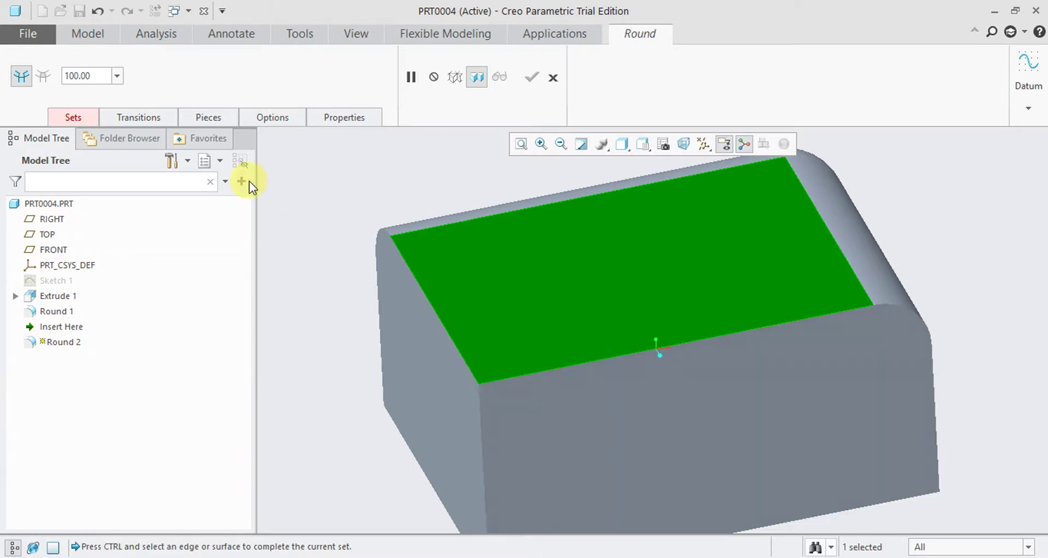
pyautogui.click(513, 378)
pyautogui.moveTo(532, 367)
pyautogui.mouseDown(button='middle')
pyautogui.moveTo(506, 360)
pyautogui.moveTo(532, 378)
pyautogui.mouseUp(button='middle')
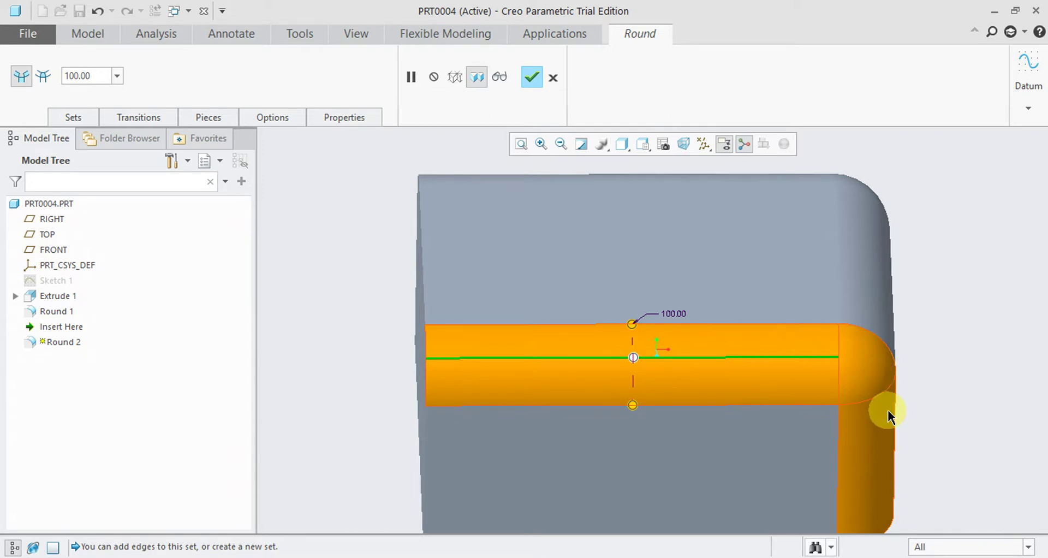
pyautogui.moveTo(800, 351)
pyautogui.mouseDown(button='middle')
pyautogui.moveTo(758, 330)
pyautogui.moveTo(804, 351)
pyautogui.mouseUp(button='middle')
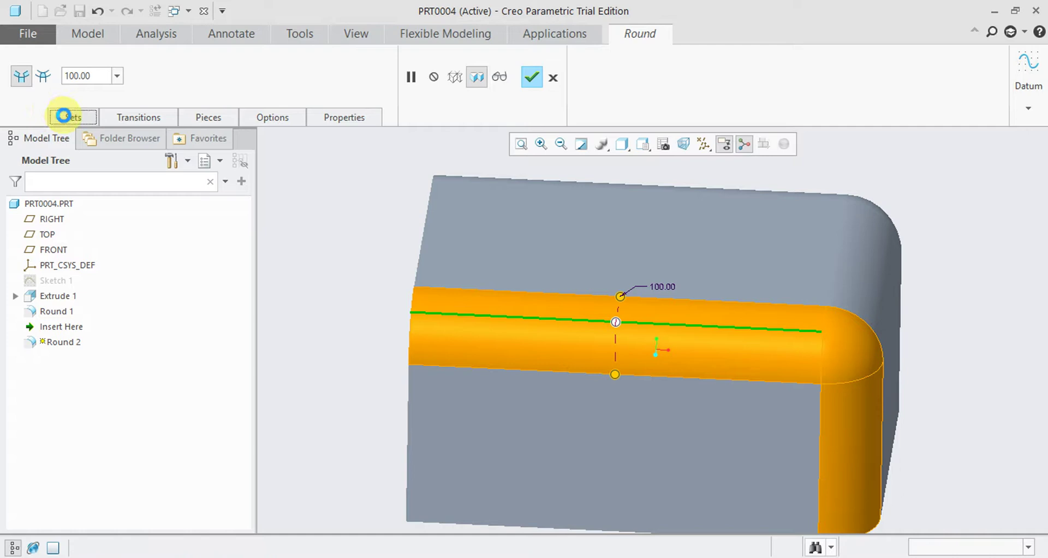
pyautogui.click(66, 118)
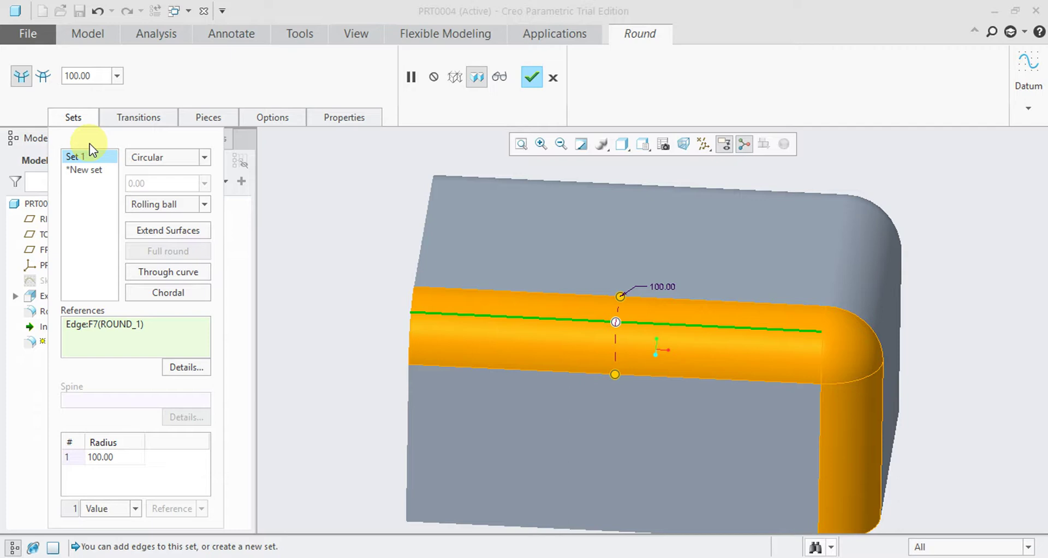
# Cancel the new round and undo Round 1, restoring the sharp-edged block
pyautogui.click(553, 79)
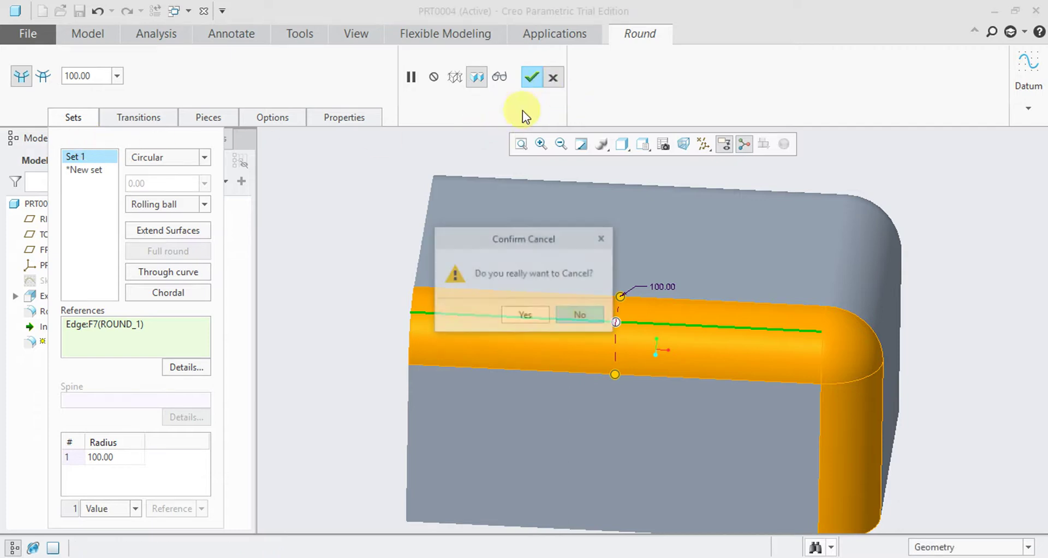
pyautogui.click(464, 312)
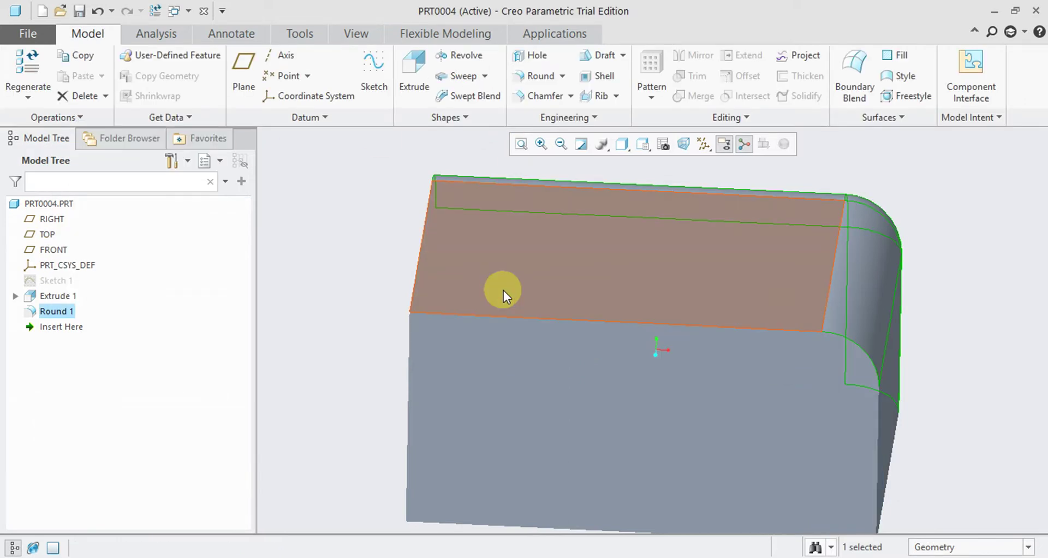
pyautogui.hotkey('ctrl', 'z')
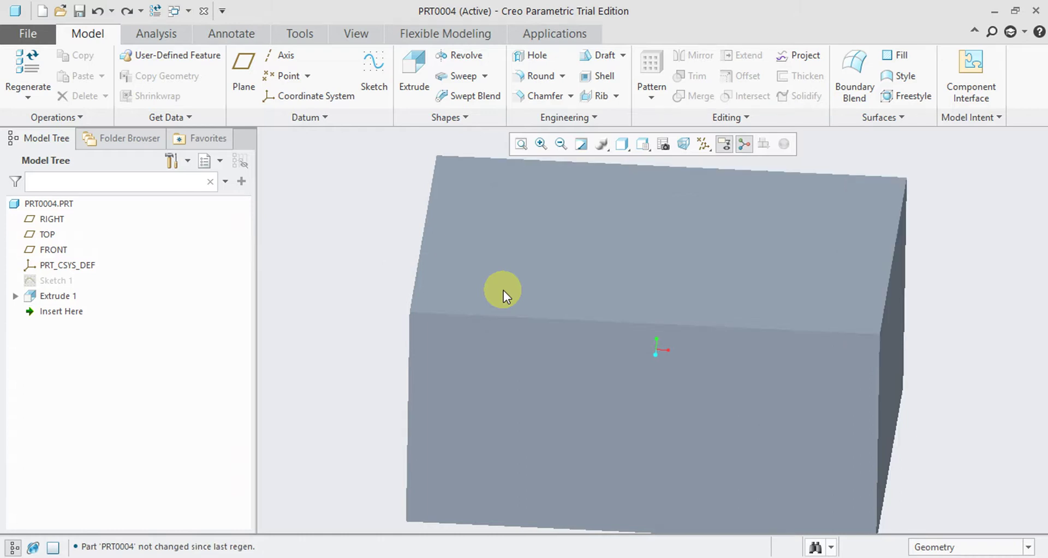
# Start a round with the front top edge in Set 1 and the left top edge in Set 2
pyautogui.click(529, 78)
pyautogui.click(85, 116)
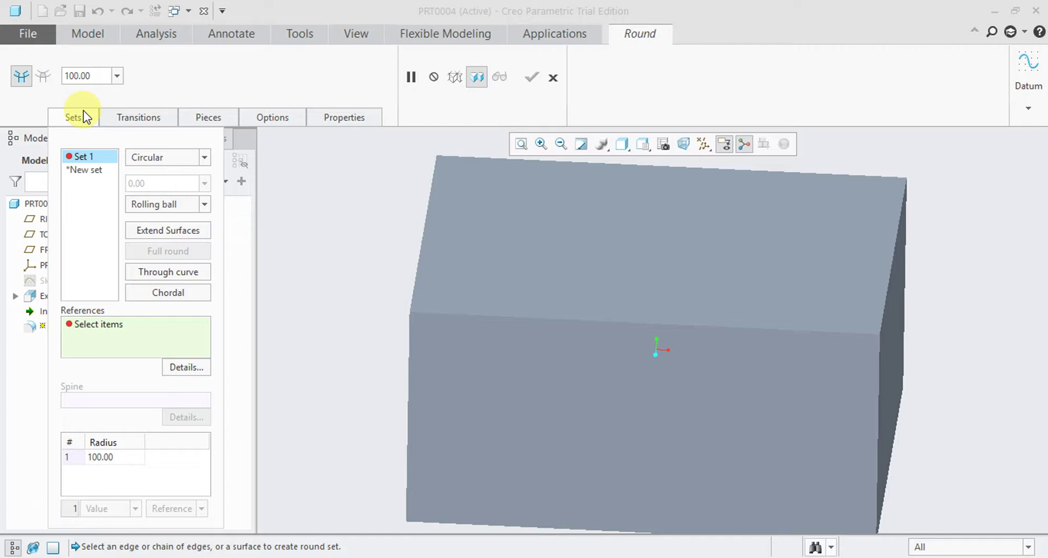
pyautogui.moveTo(353, 168); pyautogui.dragTo(381, 189, button='middle')
pyautogui.click(662, 352)
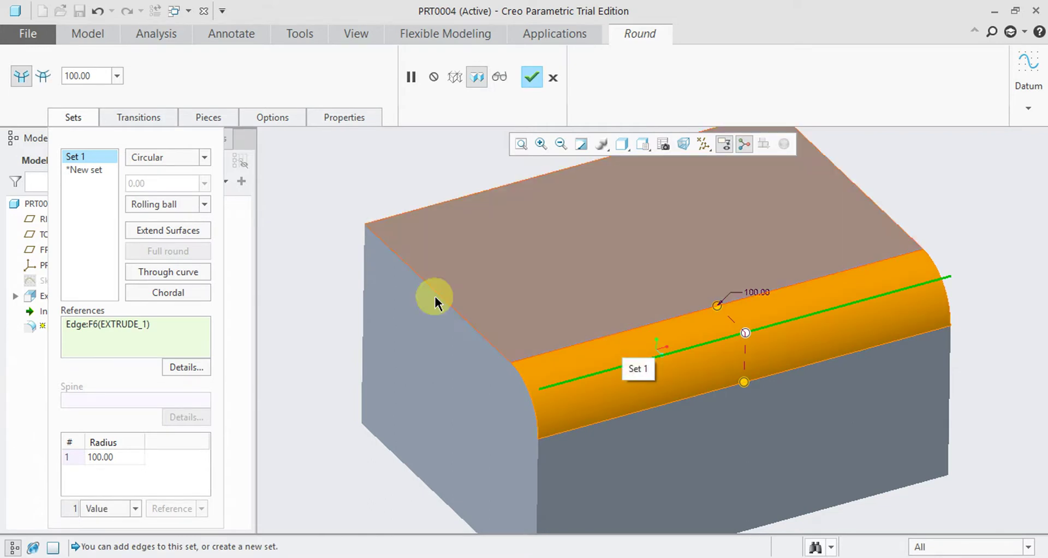
pyautogui.click(89, 169)
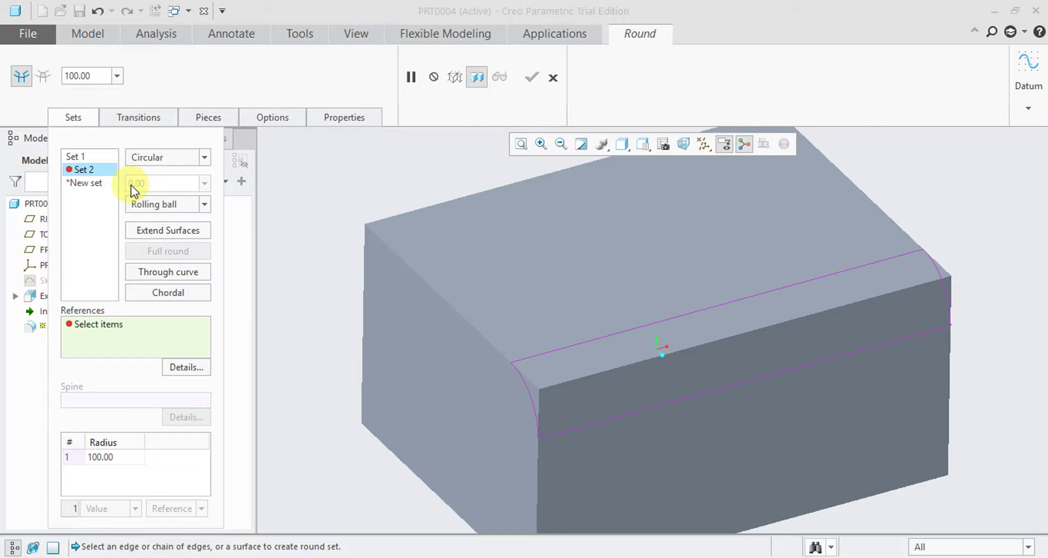
pyautogui.click(467, 321)
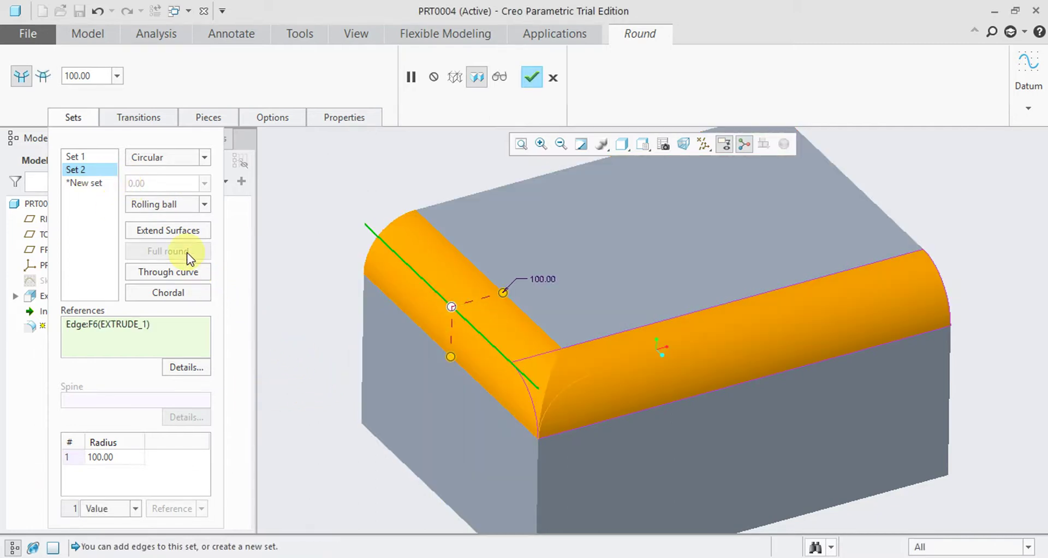
# Give Set 1 a 200 radius, accept the two-set round, inspect it, then undo it
pyautogui.click(689, 361)
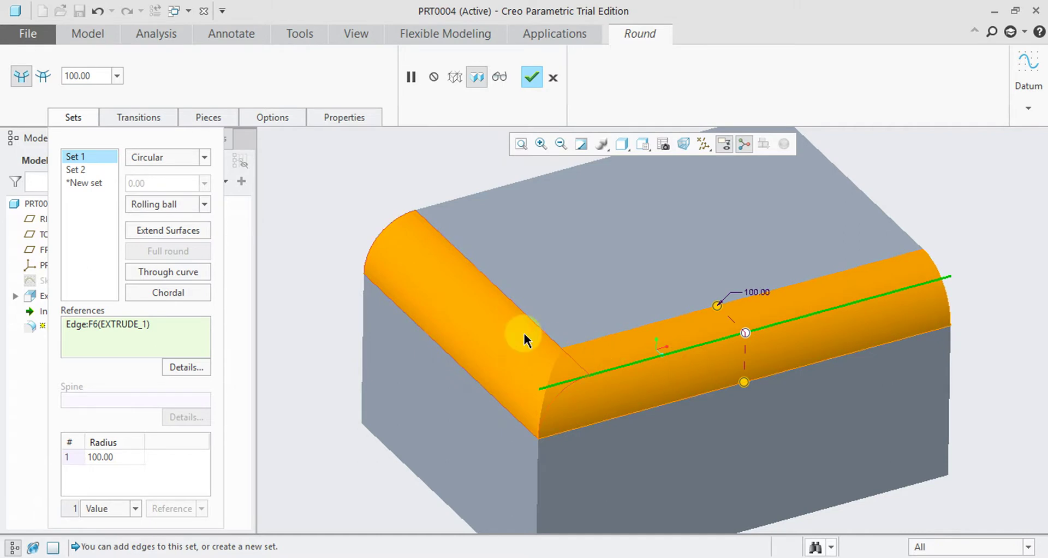
pyautogui.click(441, 285)
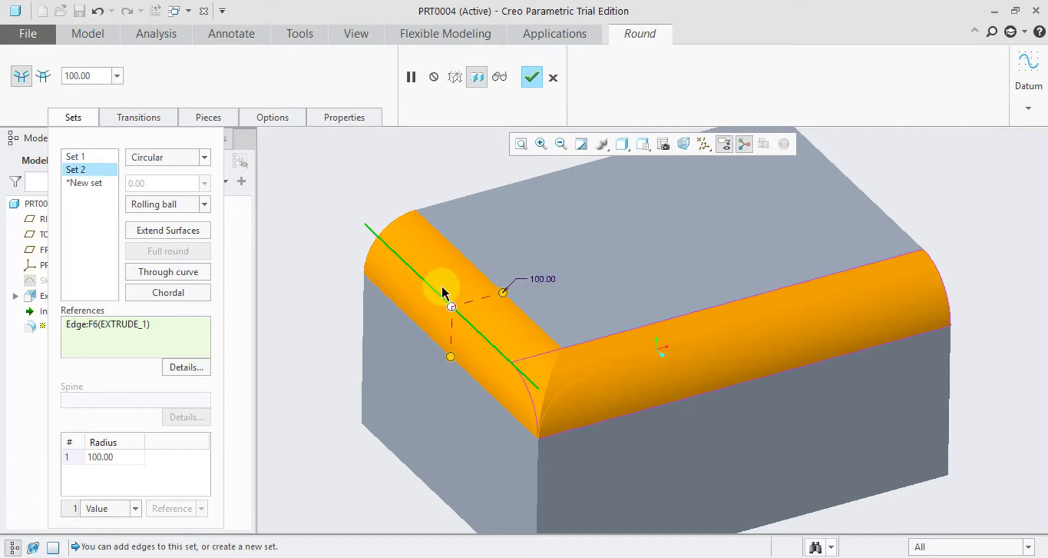
pyautogui.click(708, 339)
pyautogui.doubleClick(752, 293)
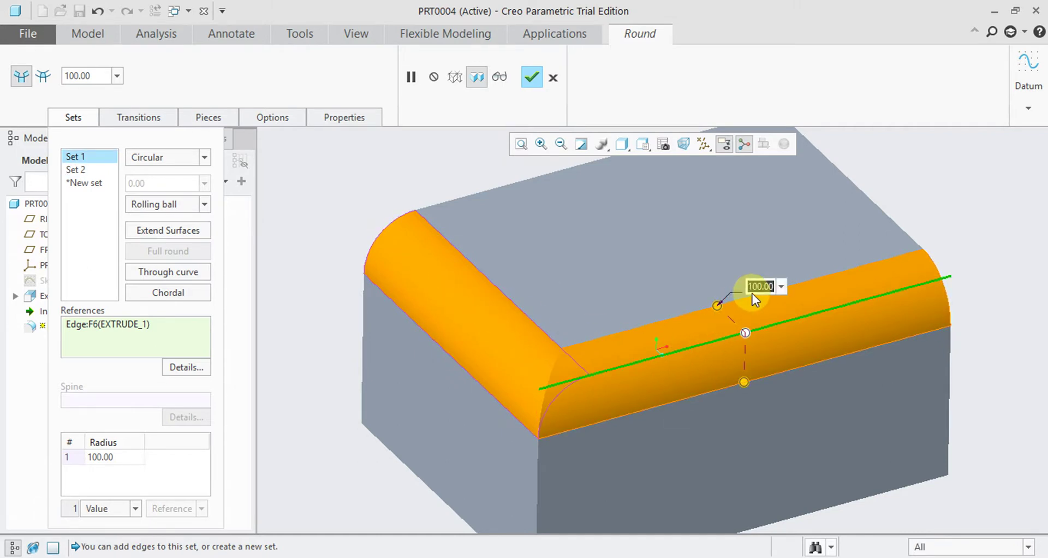
pyautogui.write('200')
pyautogui.press('Return')
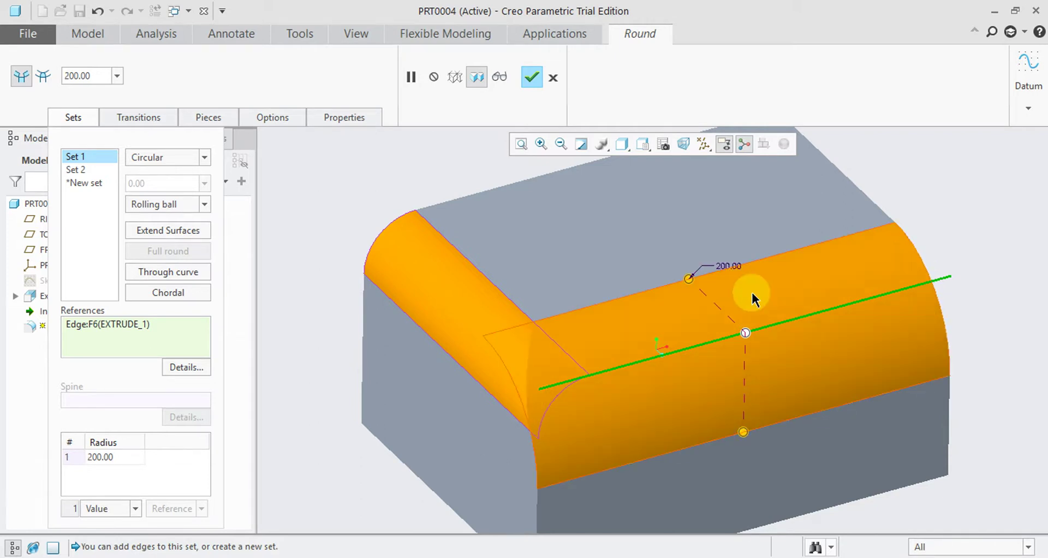
pyautogui.click(481, 300)
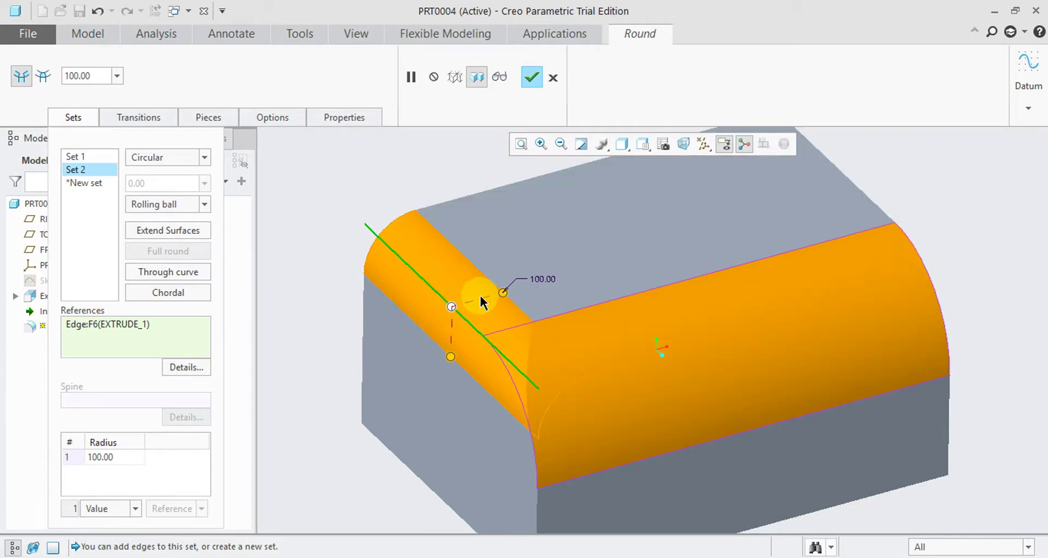
pyautogui.click(527, 76)
pyautogui.moveTo(657, 352)
pyautogui.mouseDown(button='middle')
pyautogui.moveTo(624, 307)
pyautogui.moveTo(660, 333)
pyautogui.mouseUp(button='middle')
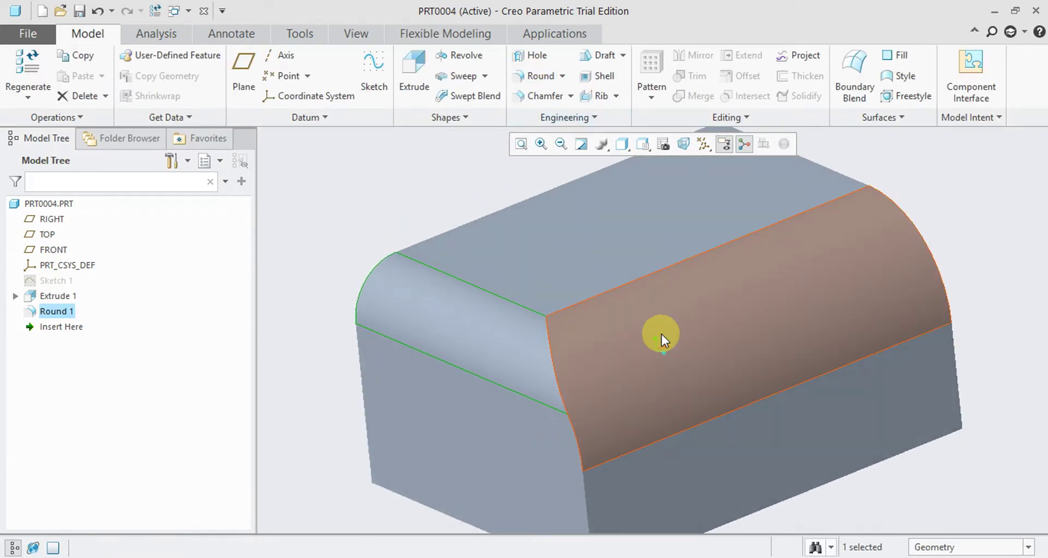
pyautogui.hotkey('ctrl', 'z')
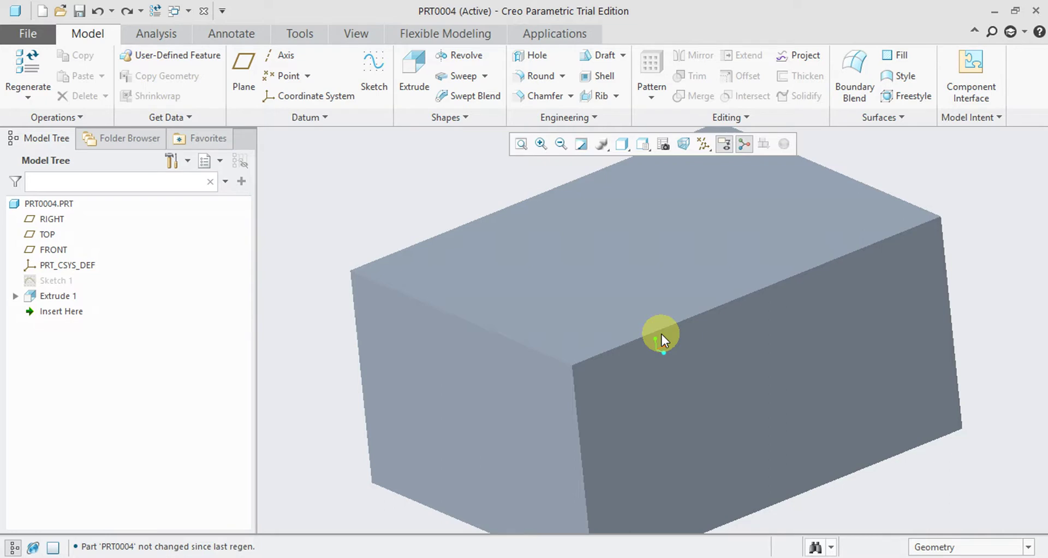
# Start a new round with a 100 radius on the block's top-left edge and zoom in on the preview
pyautogui.moveTo(601, 331)
pyautogui.mouseDown(button='middle')
pyautogui.moveTo(578, 332)
pyautogui.moveTo(585, 352)
pyautogui.moveTo(592, 340)
pyautogui.mouseUp(button='middle')
pyautogui.click(543, 76)
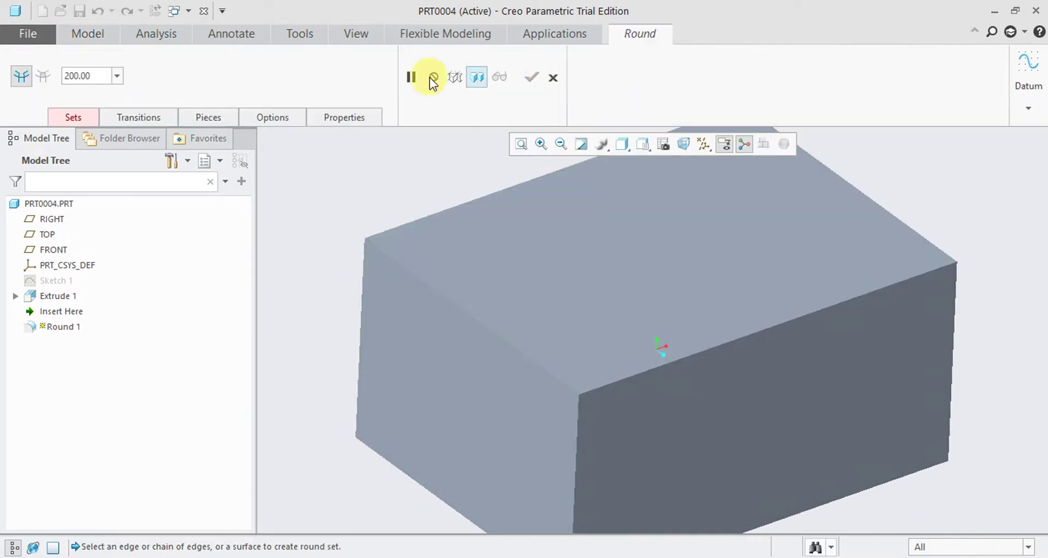
pyautogui.click(88, 117)
pyautogui.click(89, 75)
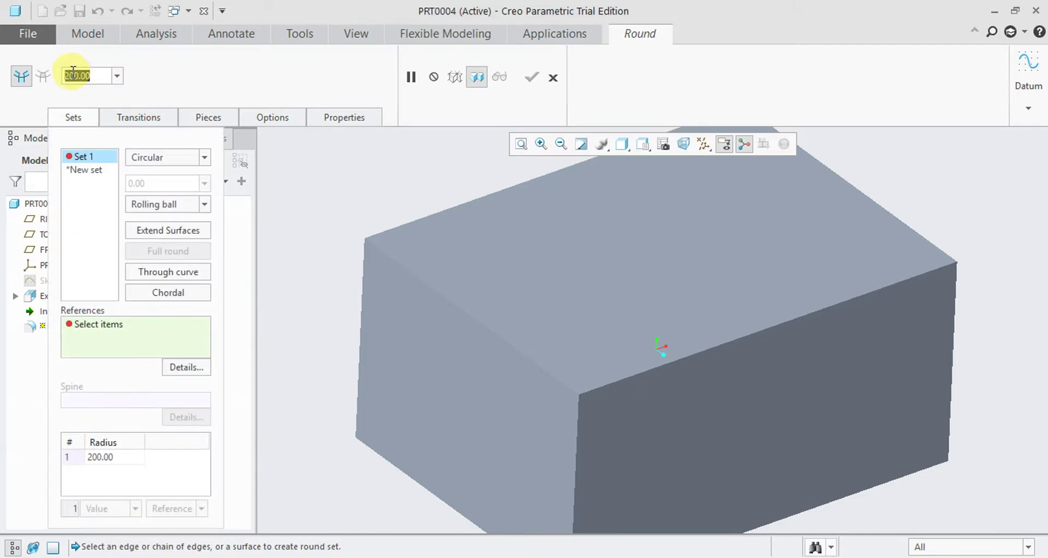
pyautogui.write('100')
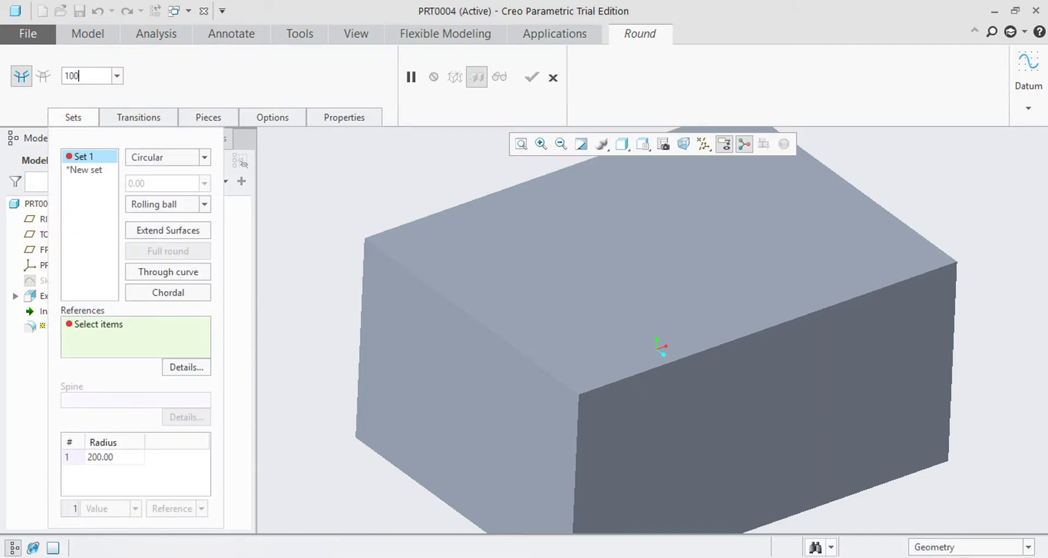
pyautogui.press('Return')
pyautogui.moveTo(612, 262); pyautogui.dragTo(639, 281, button='middle')
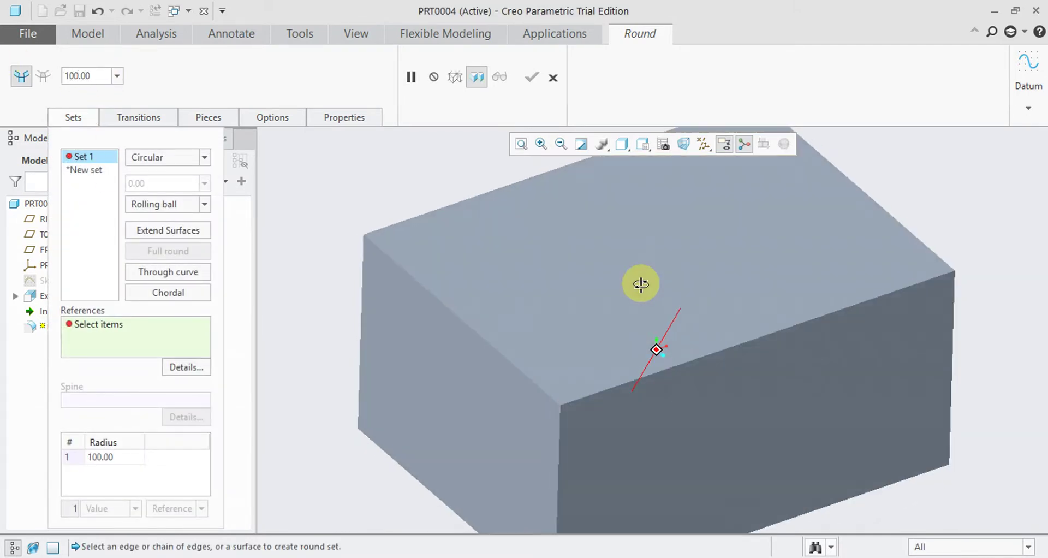
pyautogui.click(497, 349)
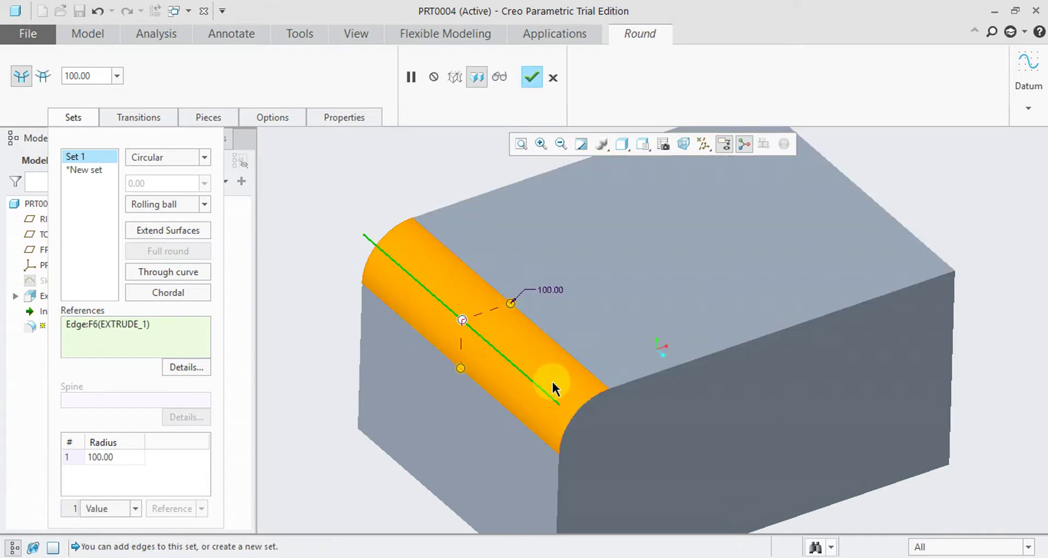
pyautogui.moveTo(541, 356); pyautogui.dragTo(529, 332, button='middle')
pyautogui.scroll(-3, 458, 290)
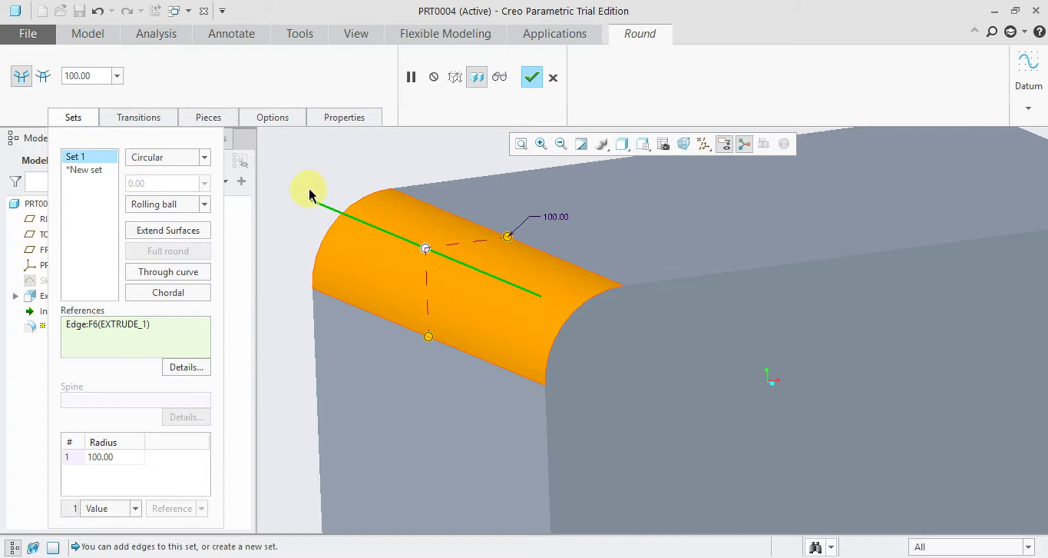
pyautogui.click(205, 158)
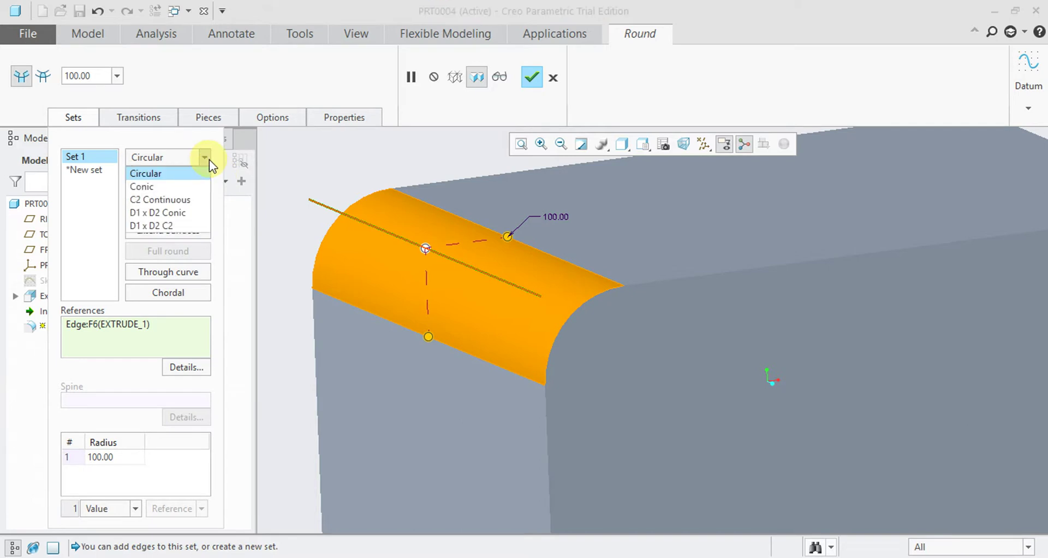
# Try a Conic profile on the edge round, then revert it to Circular
pyautogui.click(177, 187)
pyautogui.moveTo(540, 295); pyautogui.dragTo(507, 278, button='middle')
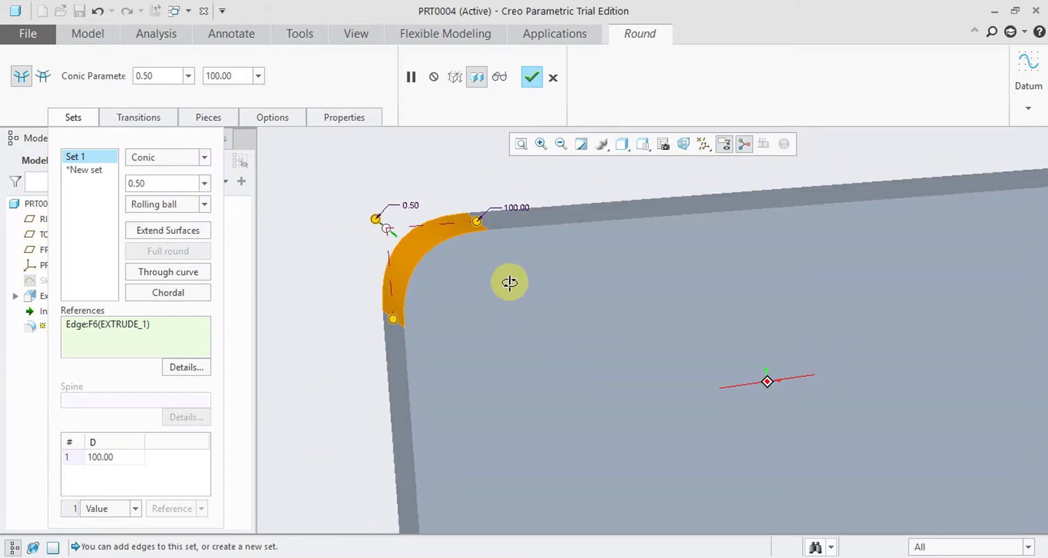
pyautogui.scroll(3, 288, 228)
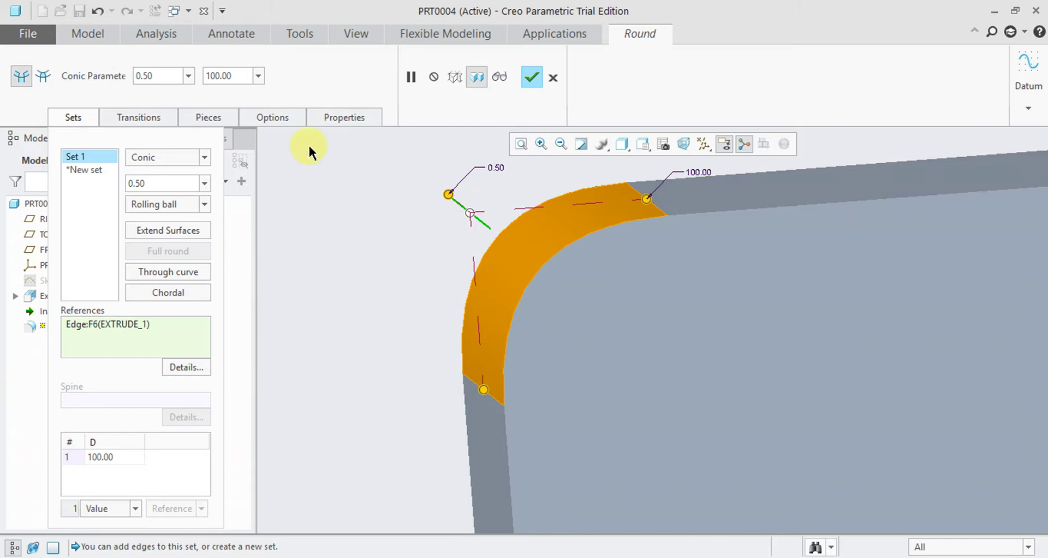
pyautogui.click(206, 155)
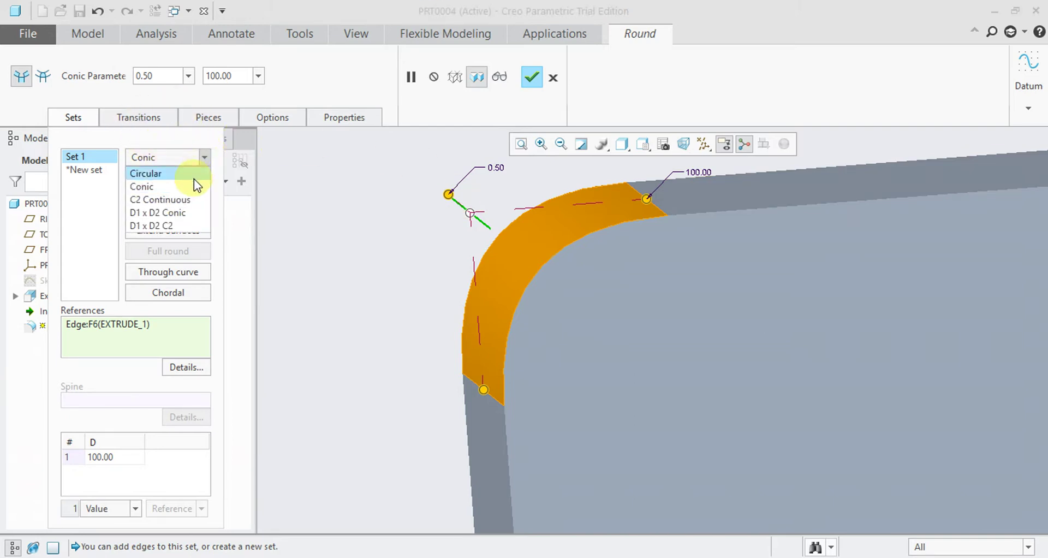
pyautogui.click(195, 175)
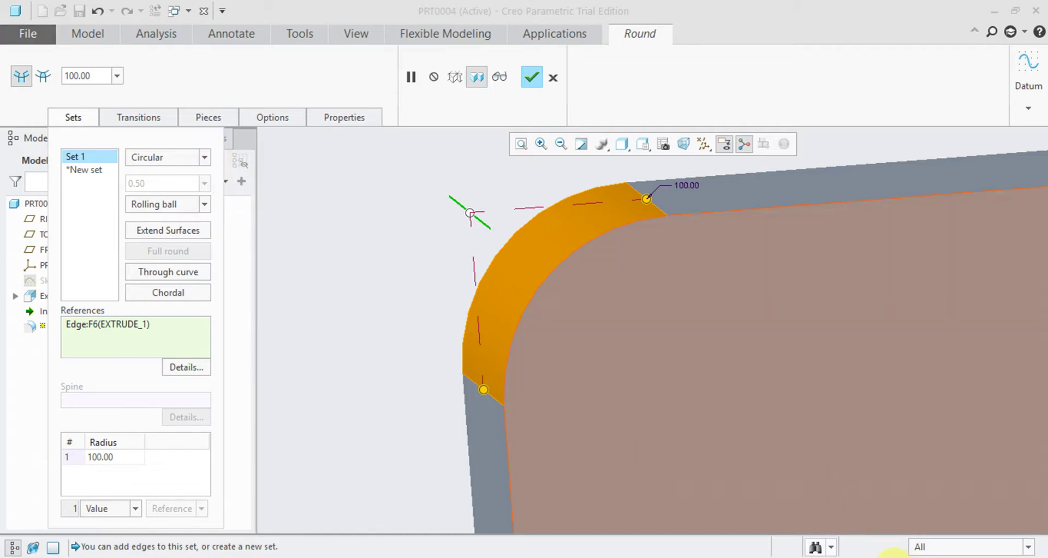
pyautogui.click(890, 555)
pyautogui.click(862, 482)
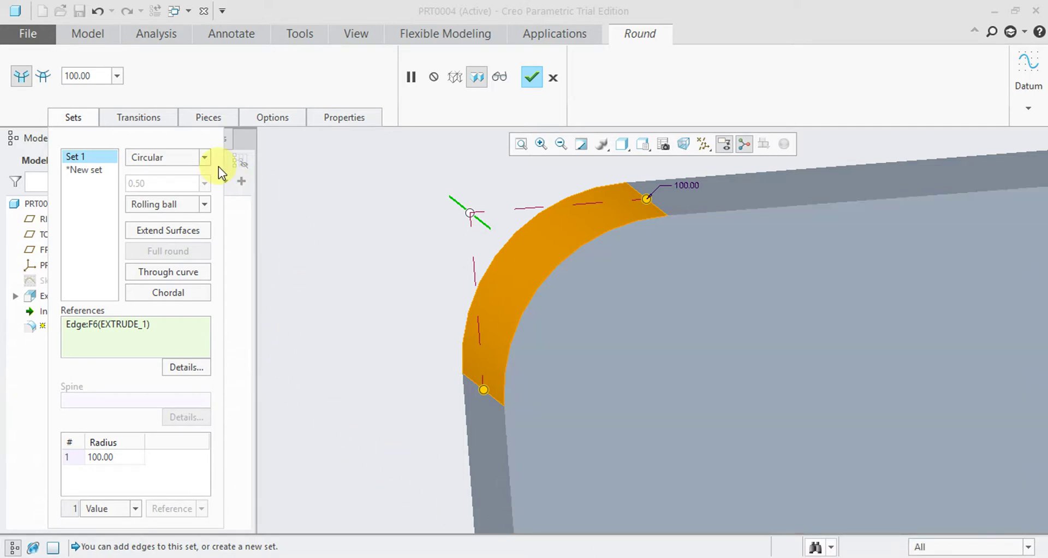
# Make the round's cross-section Conic (0.50, 100.00) and zoom in on the conic handle
pyautogui.click(205, 157)
pyautogui.click(186, 186)
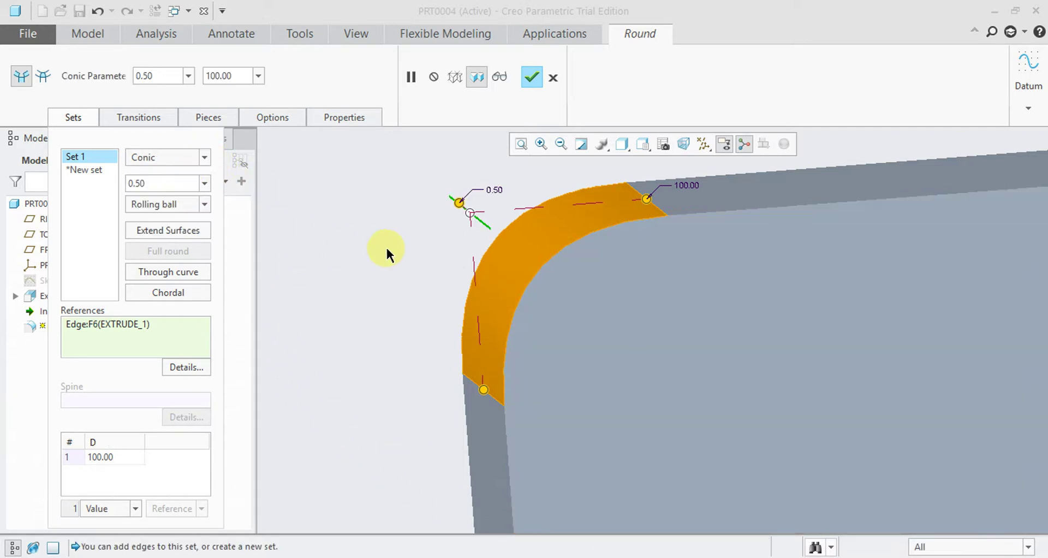
pyautogui.scroll(4, 452, 207)
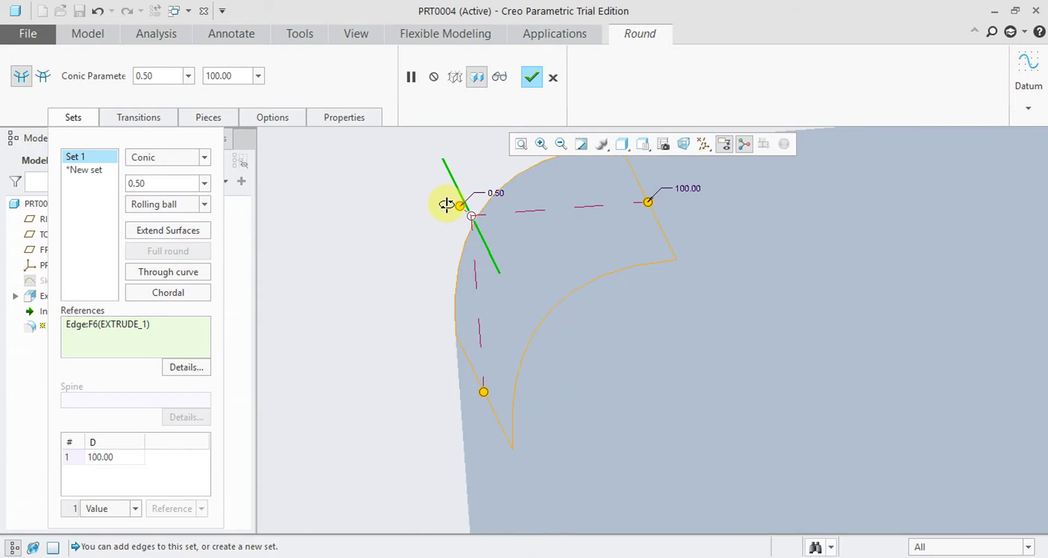
pyautogui.scroll(2, 457, 204)
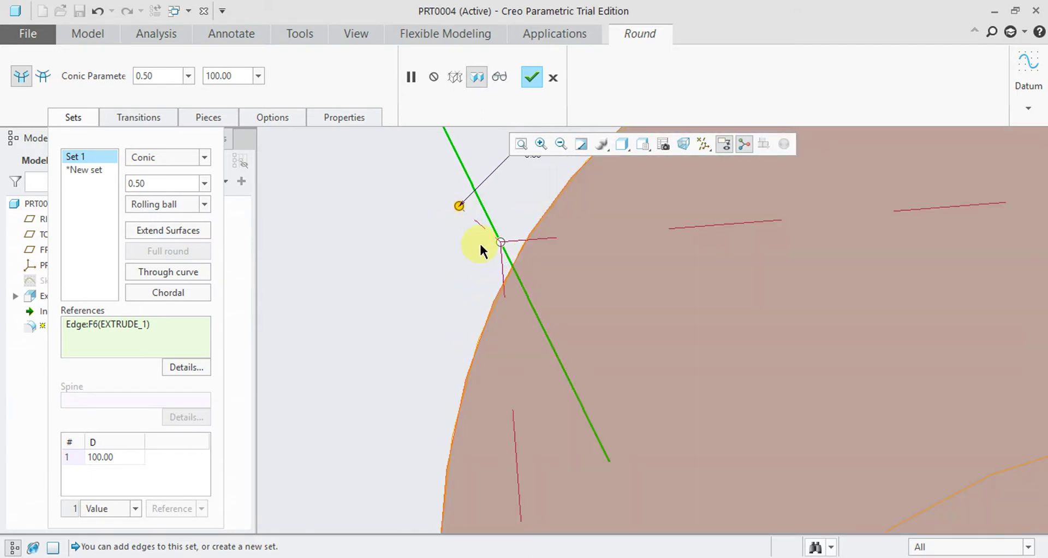
pyautogui.scroll(-4, 480, 244)
pyautogui.scroll(2, 489, 249)
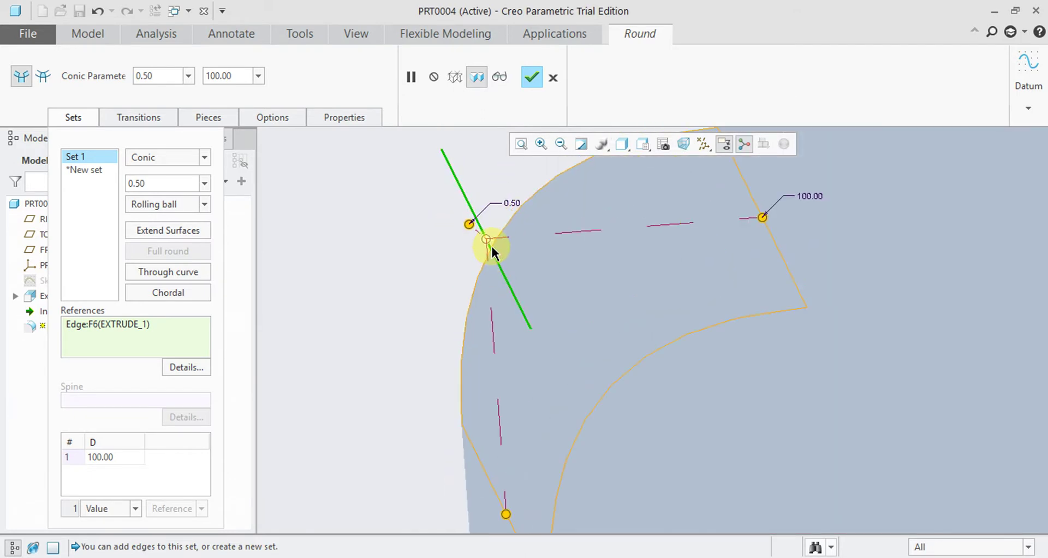
pyautogui.scroll(-2, 490, 246)
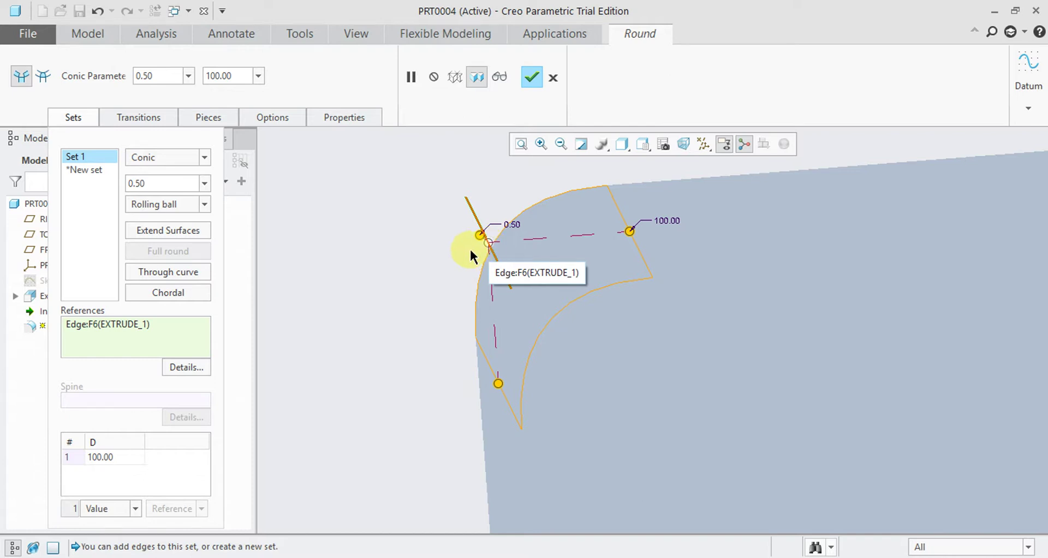
pyautogui.click(205, 157)
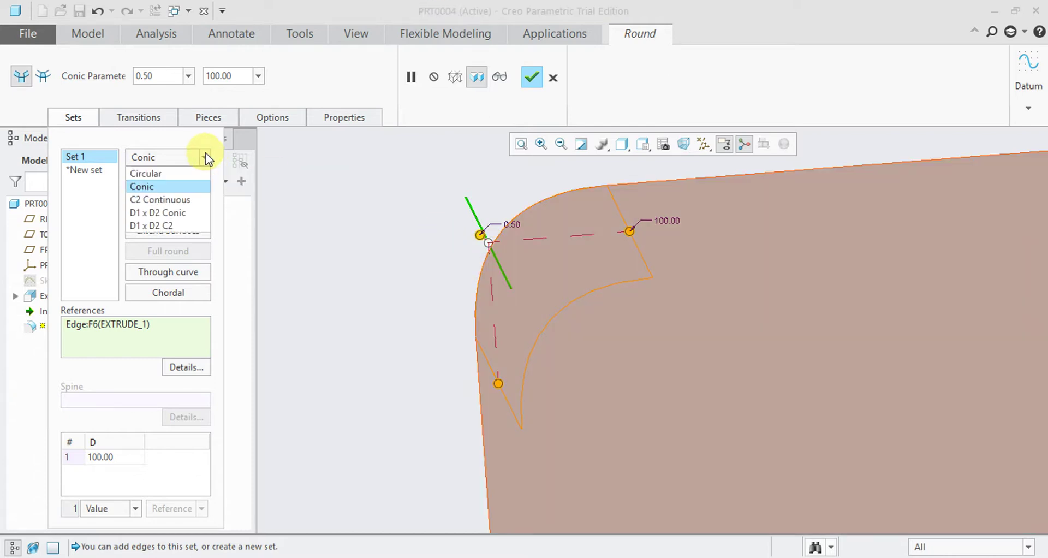
# Switch the round to C2 Continuous and try shape factor 1, then 0.095
pyautogui.click(186, 200)
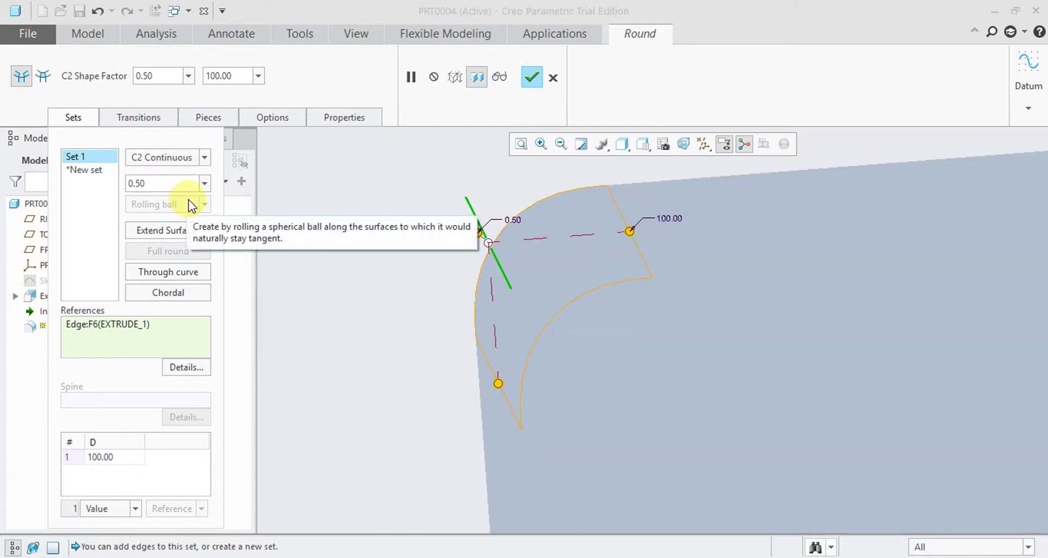
pyautogui.doubleClick(512, 219)
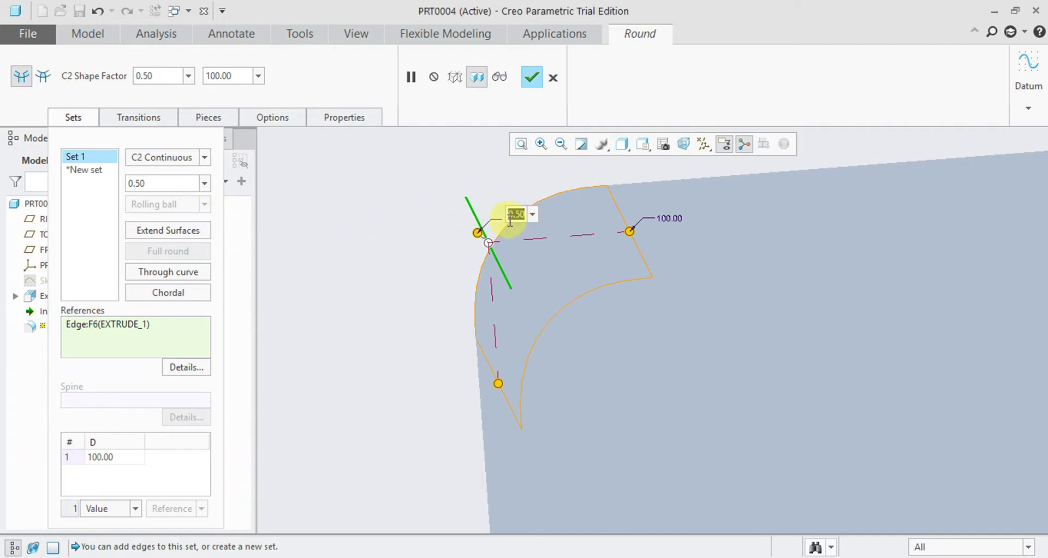
pyautogui.write('1')
pyautogui.press('Return')
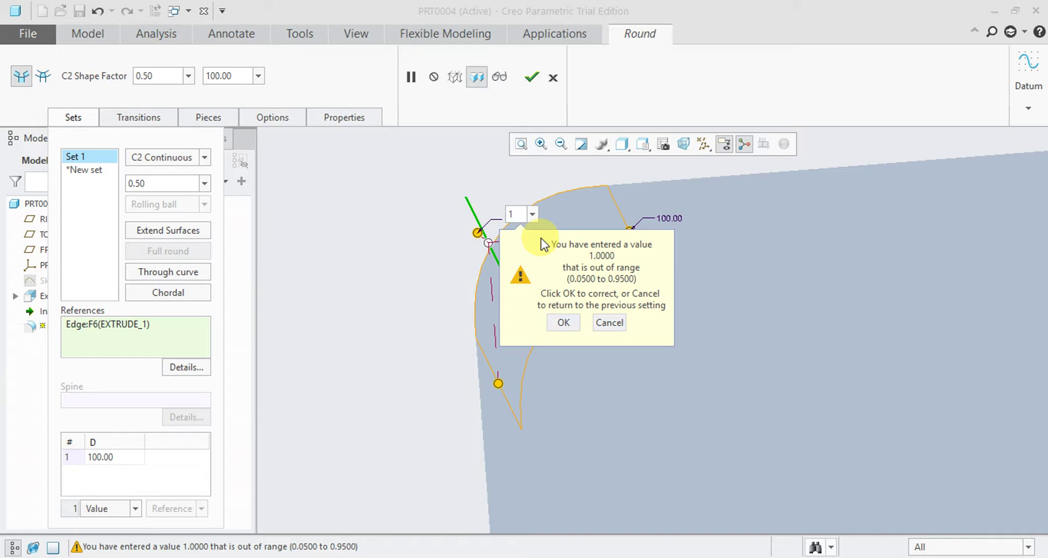
pyautogui.click(568, 319)
pyautogui.write('100.00')
pyautogui.write('95')
pyautogui.press('Return')
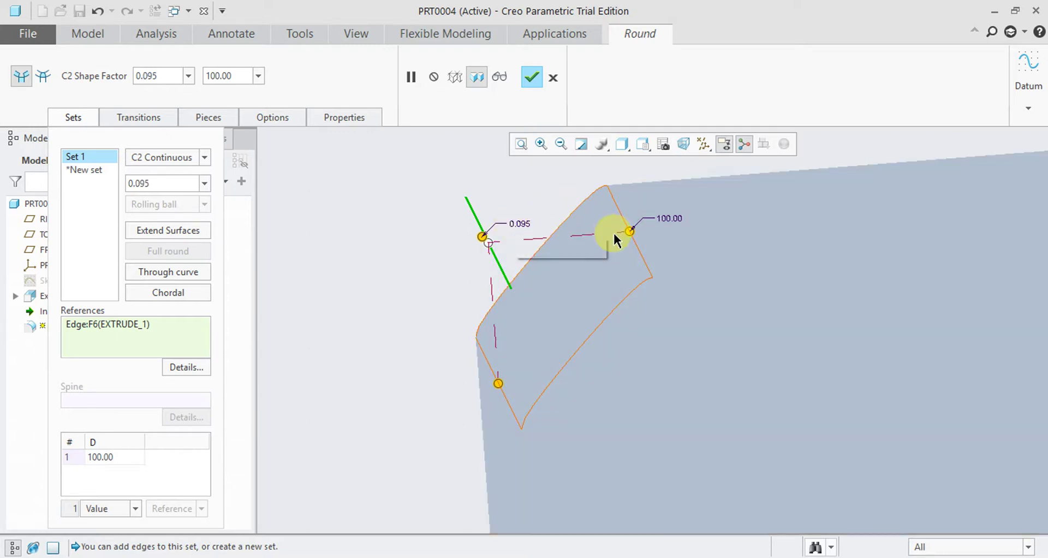
# Correct the C2 shape factor to 0.1 after a rejected 0.01 value
pyautogui.moveTo(612, 234)
pyautogui.mouseDown(button='middle')
pyautogui.moveTo(585, 222)
pyautogui.moveTo(589, 244)
pyautogui.moveTo(585, 227)
pyautogui.moveTo(595, 235)
pyautogui.mouseUp(button='middle')
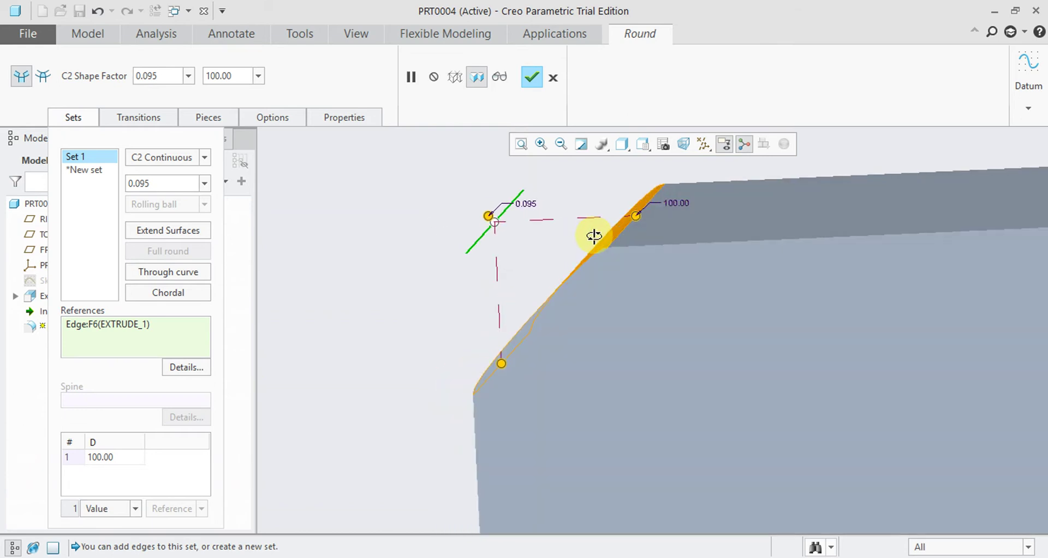
pyautogui.doubleClick(530, 205)
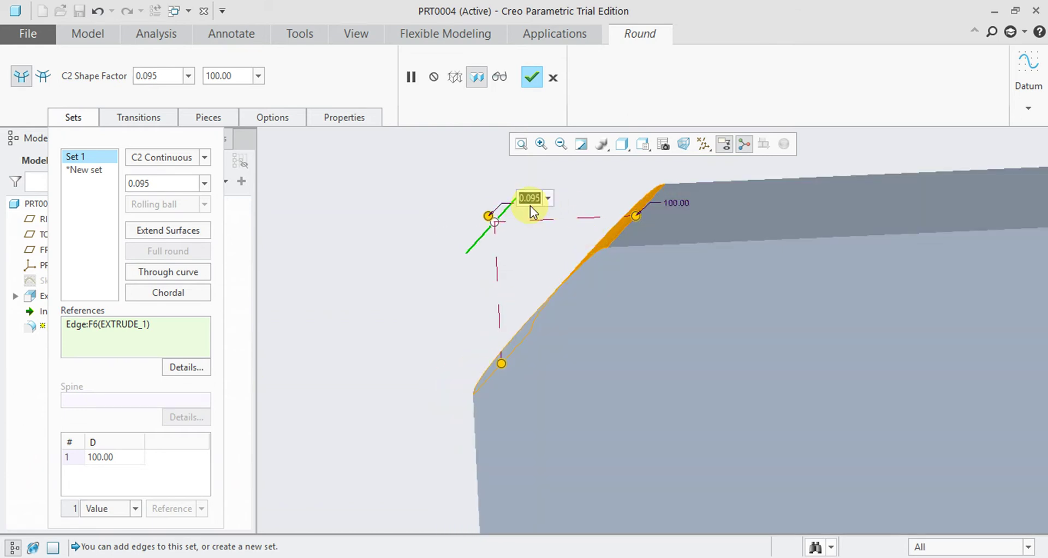
pyautogui.write('.01')
pyautogui.press('Return')
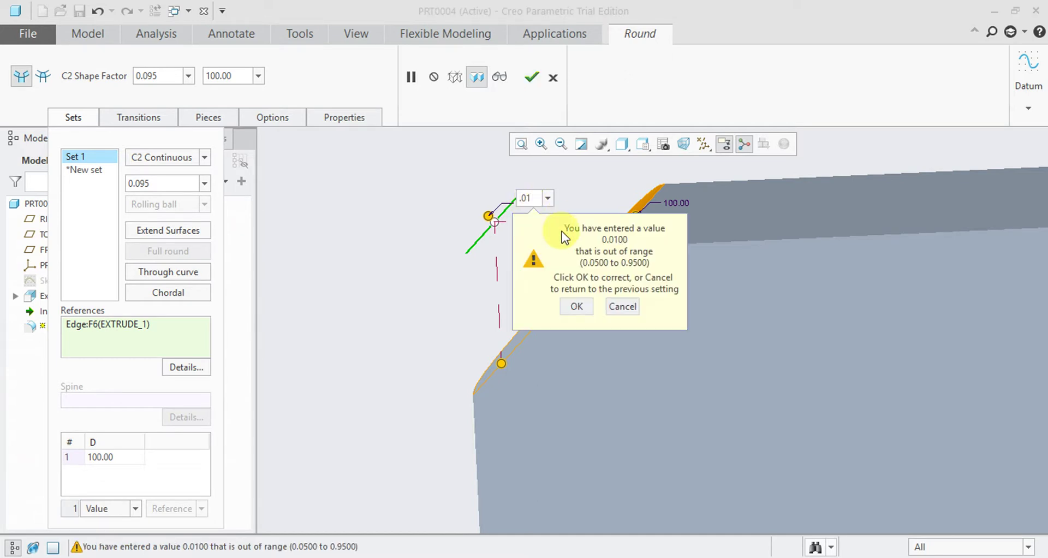
pyautogui.click(577, 307)
pyautogui.write('.1')
pyautogui.press('Return')
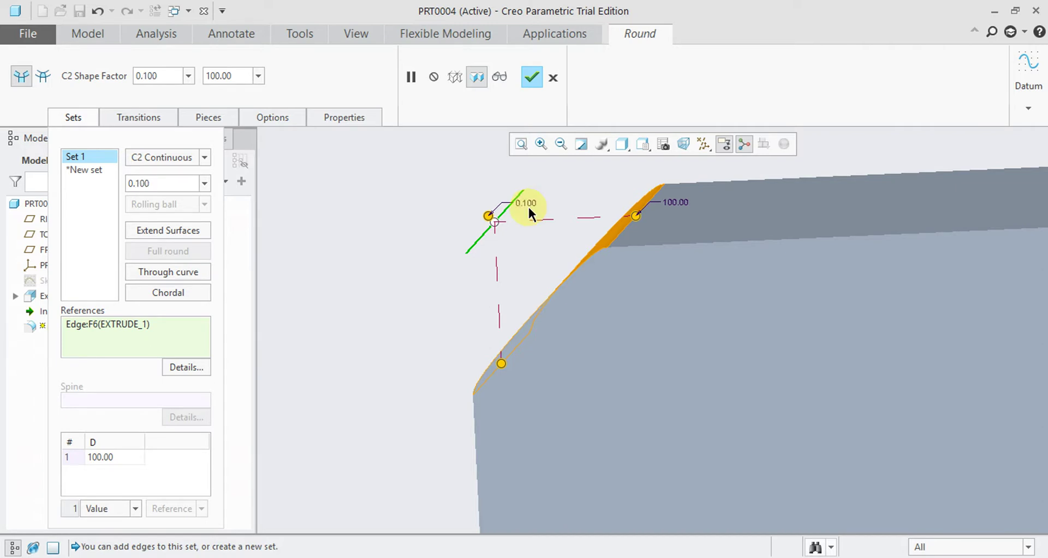
pyautogui.click(529, 209)
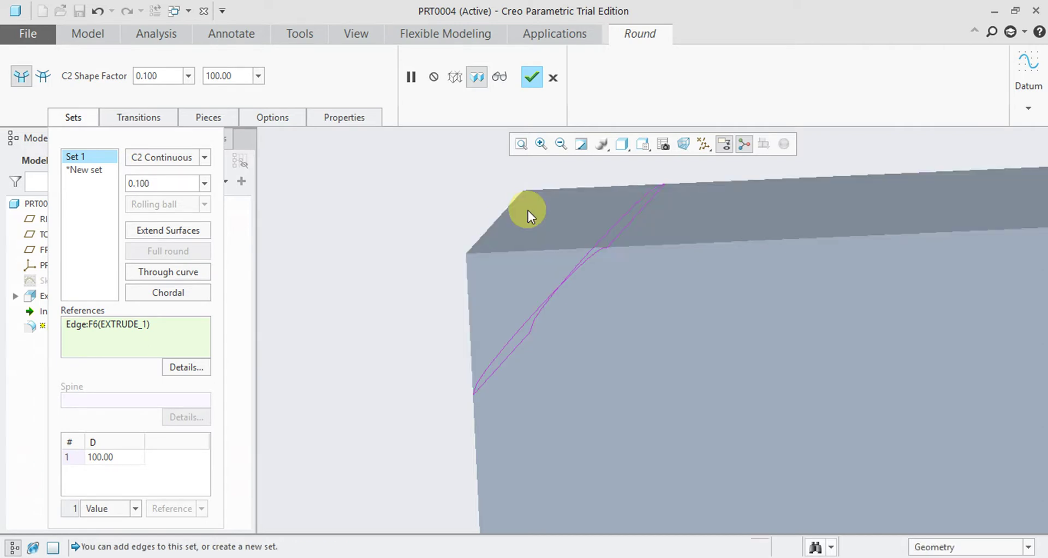
pyautogui.moveTo(528, 237); pyautogui.dragTo(509, 203, button='middle')
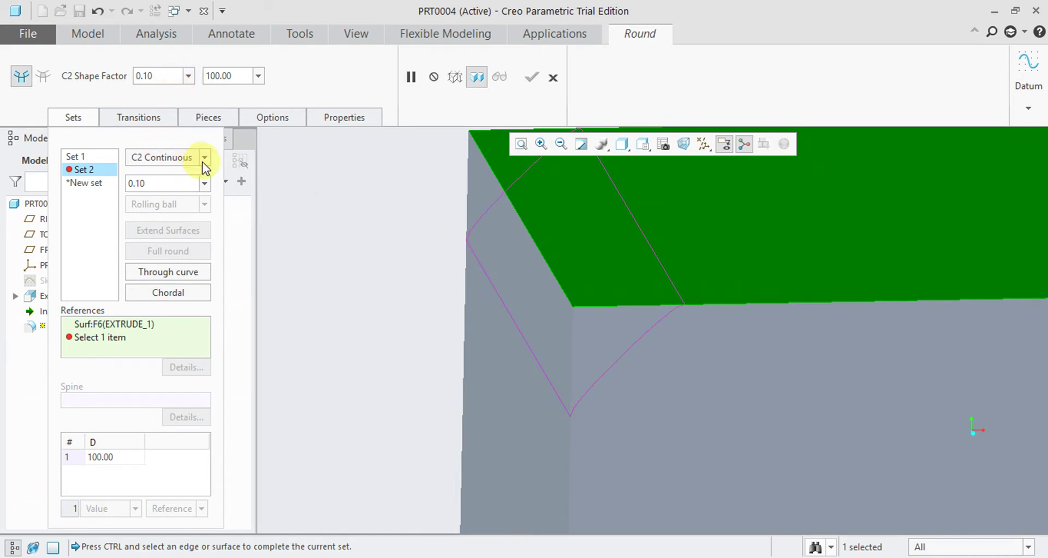
pyautogui.rightClick(87, 168)
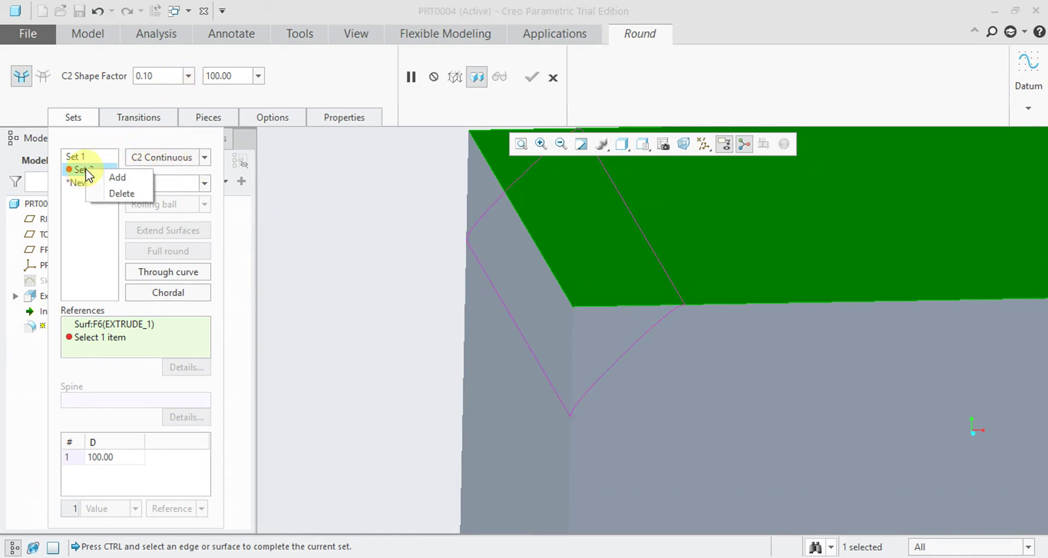
pyautogui.click(111, 195)
pyautogui.moveTo(615, 258); pyautogui.dragTo(562, 202, button='middle')
# Delete the accidentally added second round set, Set 2
pyautogui.click(560, 204)
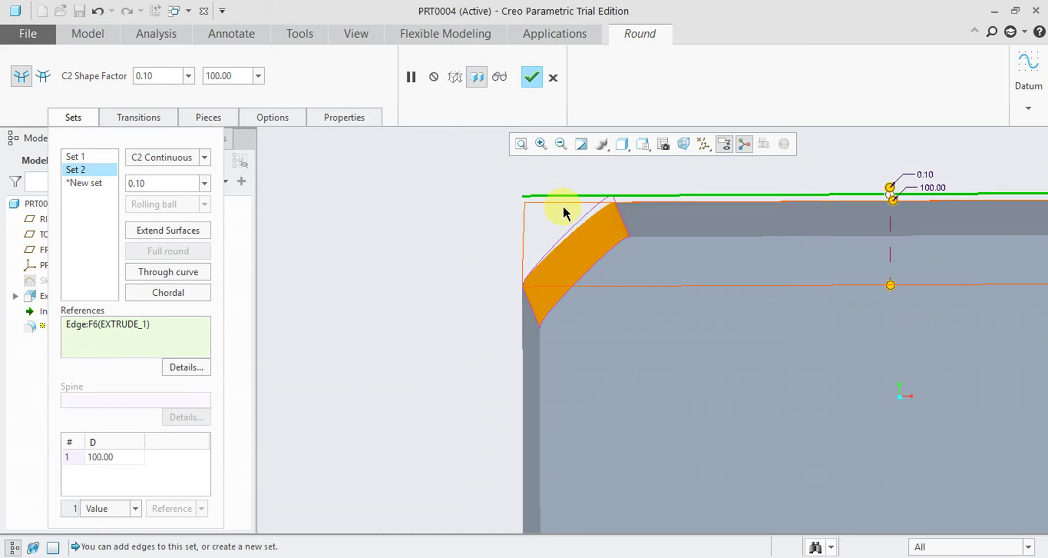
pyautogui.rightClick(96, 169)
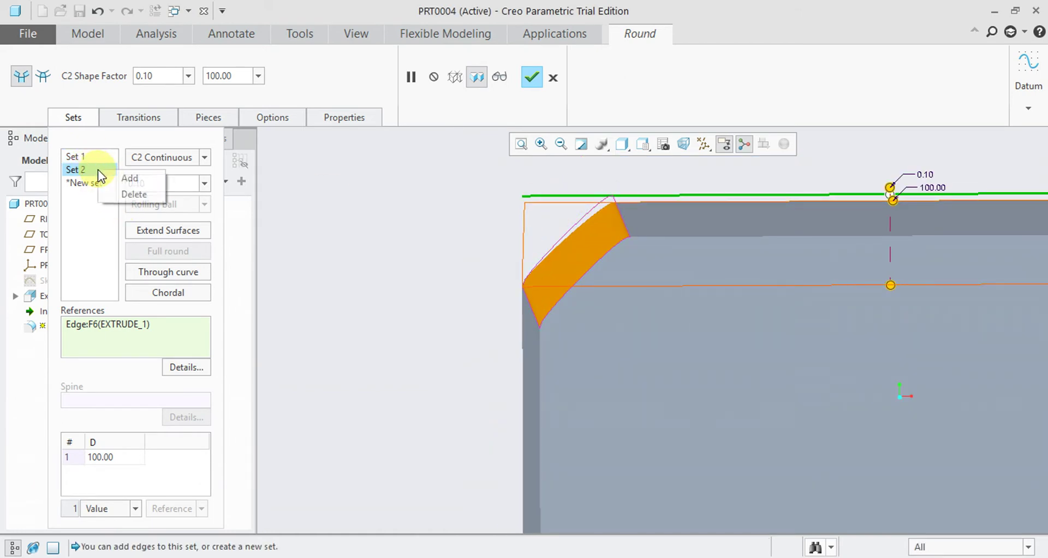
pyautogui.click(115, 192)
# Raise the C2 shape factor to 0.5, then 0.900, and finish the round
pyautogui.doubleClick(165, 183)
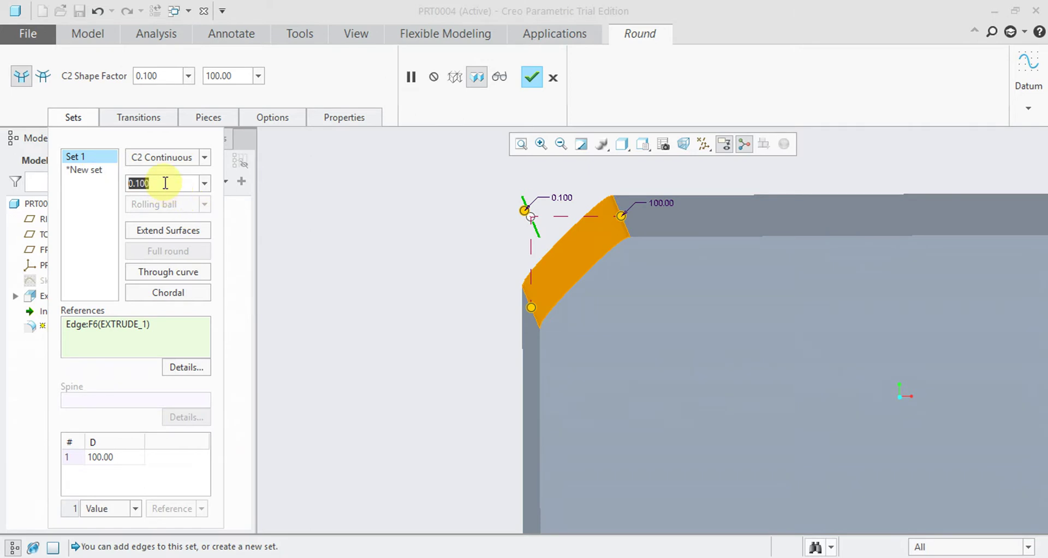
pyautogui.write('.5')
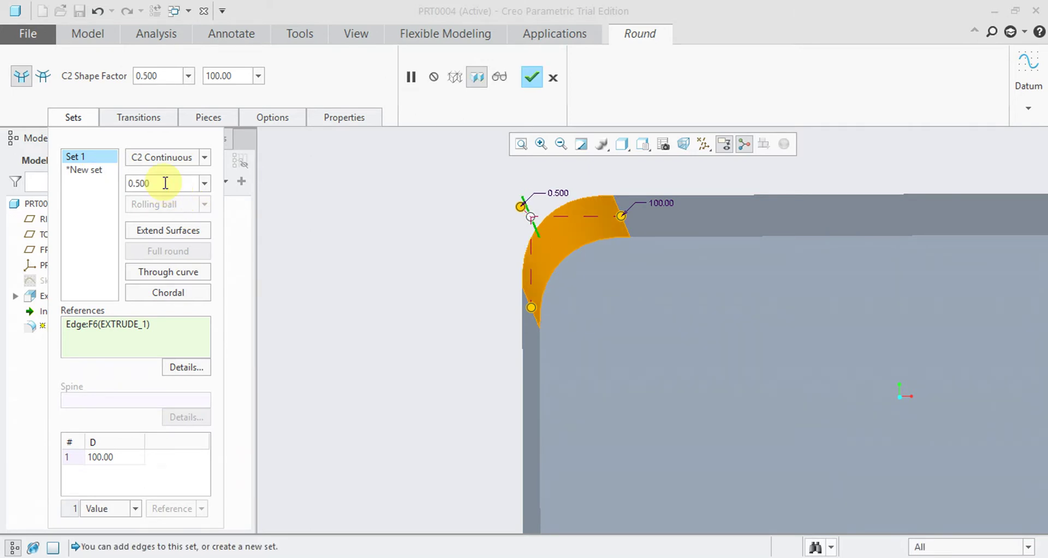
pyautogui.doubleClick(162, 183)
pyautogui.write('.')
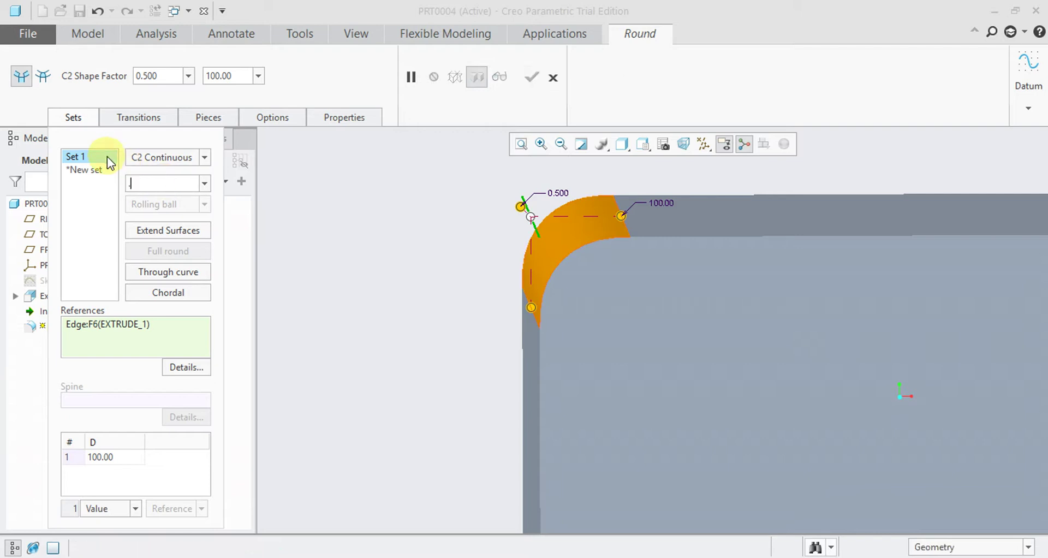
pyautogui.write('9')
pyautogui.click(107, 156)
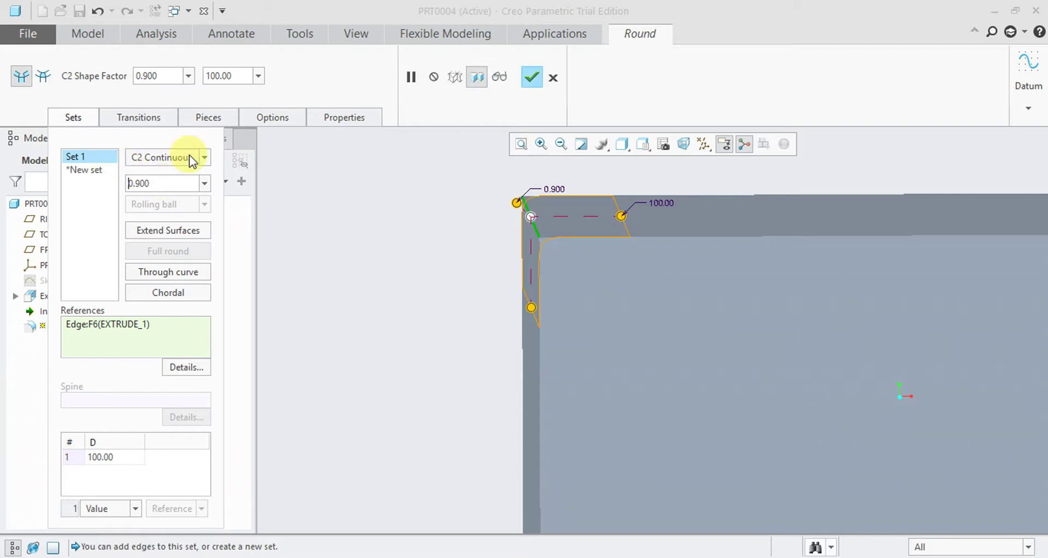
pyautogui.click(532, 77)
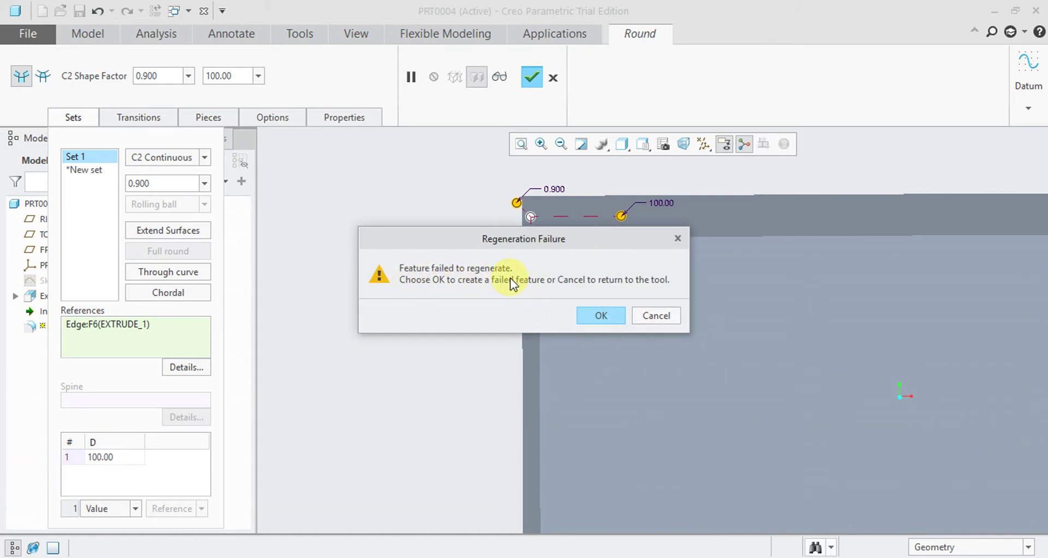
pyautogui.click(658, 314)
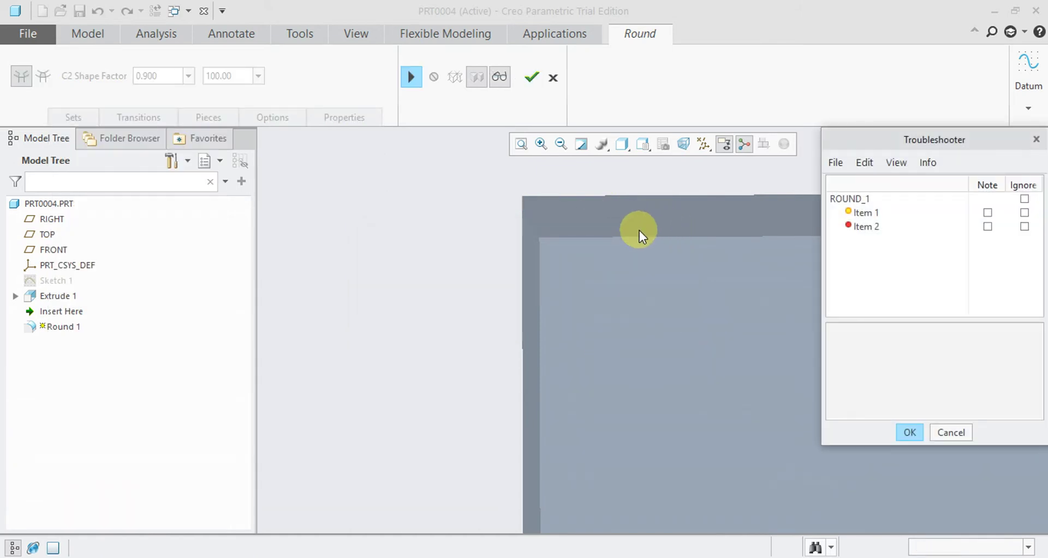
pyautogui.click(956, 434)
pyautogui.click(940, 322)
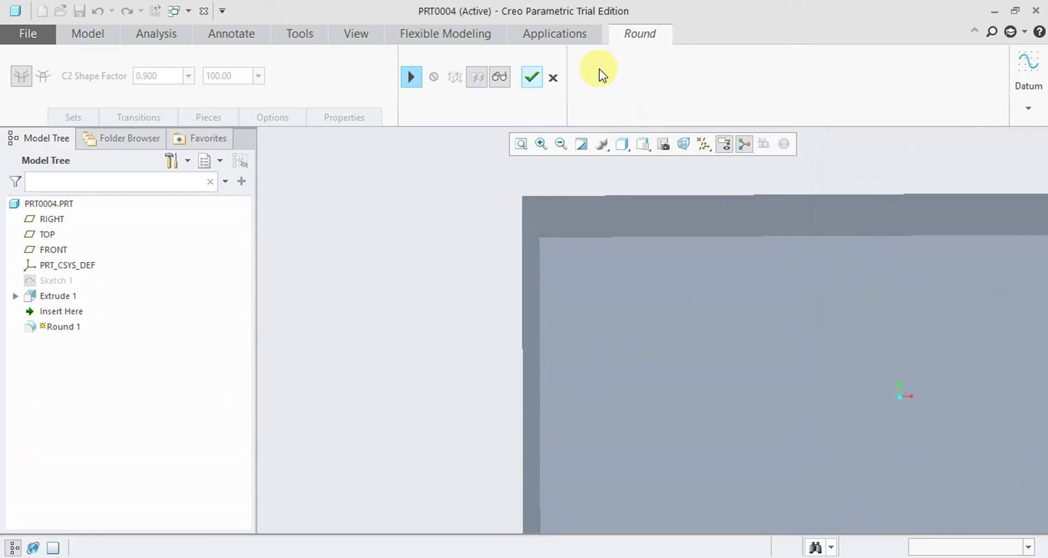
pyautogui.click(411, 77)
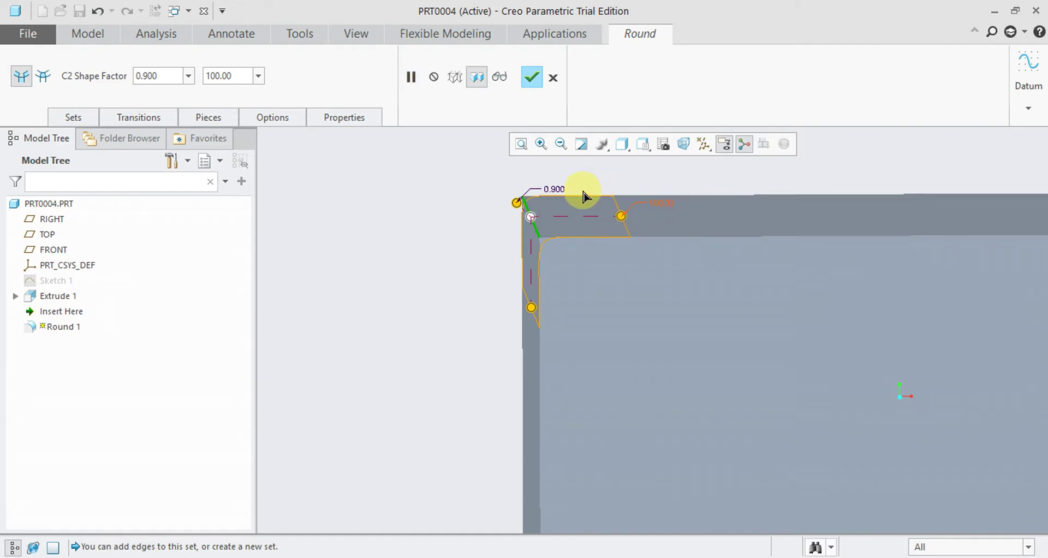
pyautogui.moveTo(619, 214); pyautogui.dragTo(568, 218)
# Finish Round 1 at about 2.41, then undo it to leave sharp edges
pyautogui.scroll(-3, 527, 232)
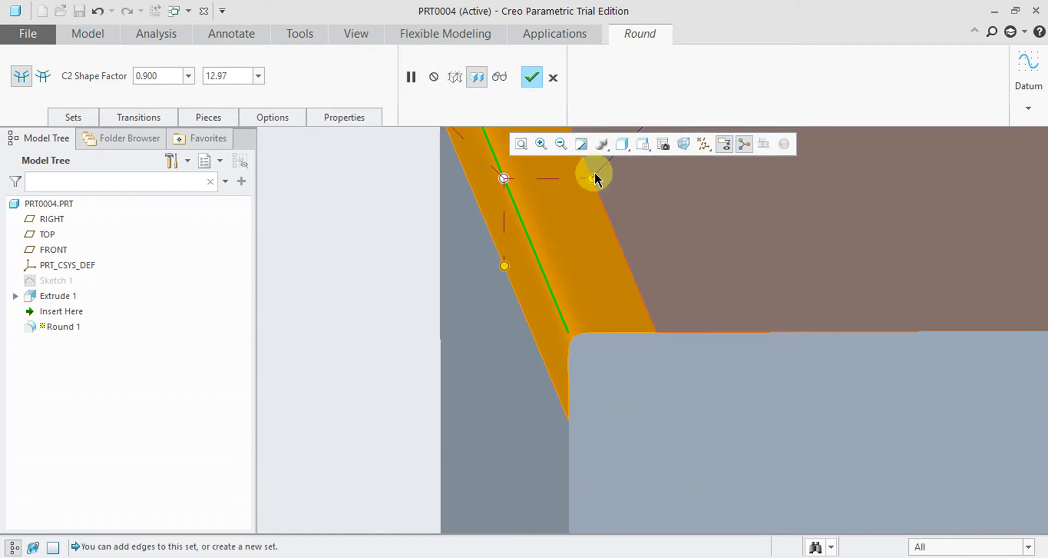
pyautogui.moveTo(584, 178); pyautogui.dragTo(519, 211)
pyautogui.click(532, 78)
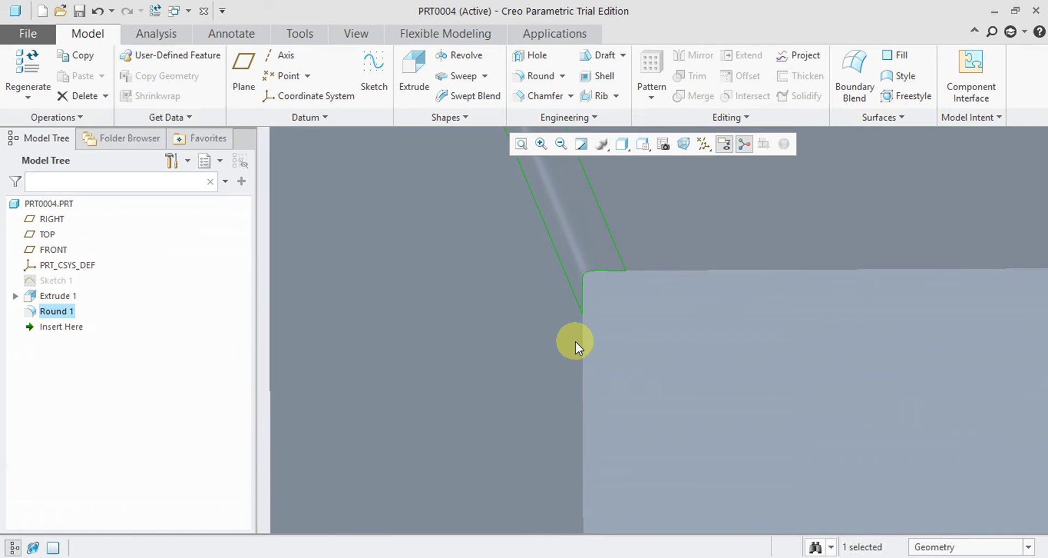
pyautogui.scroll(-3, 575, 342)
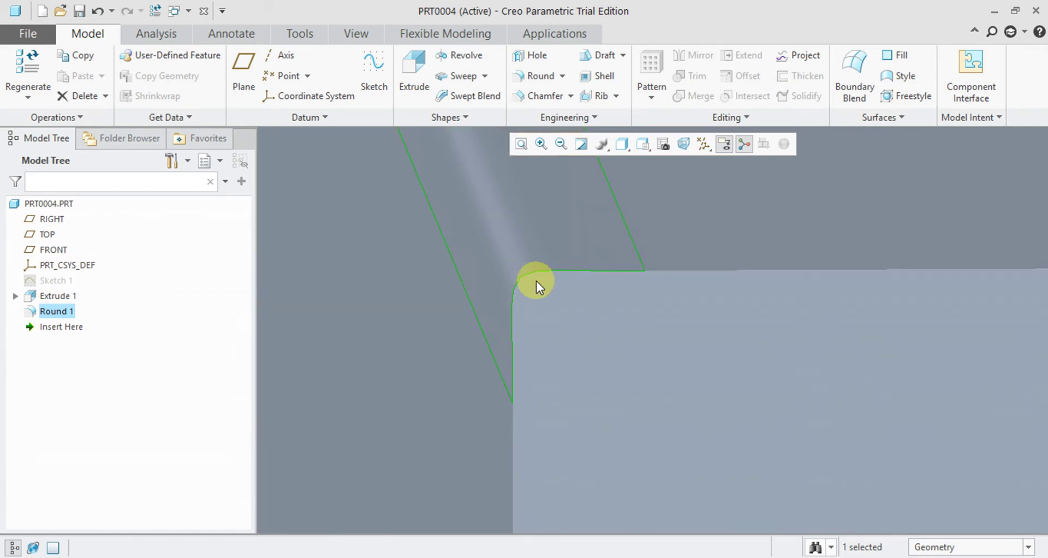
pyautogui.scroll(4, 536, 281)
pyautogui.scroll(-2, 579, 271)
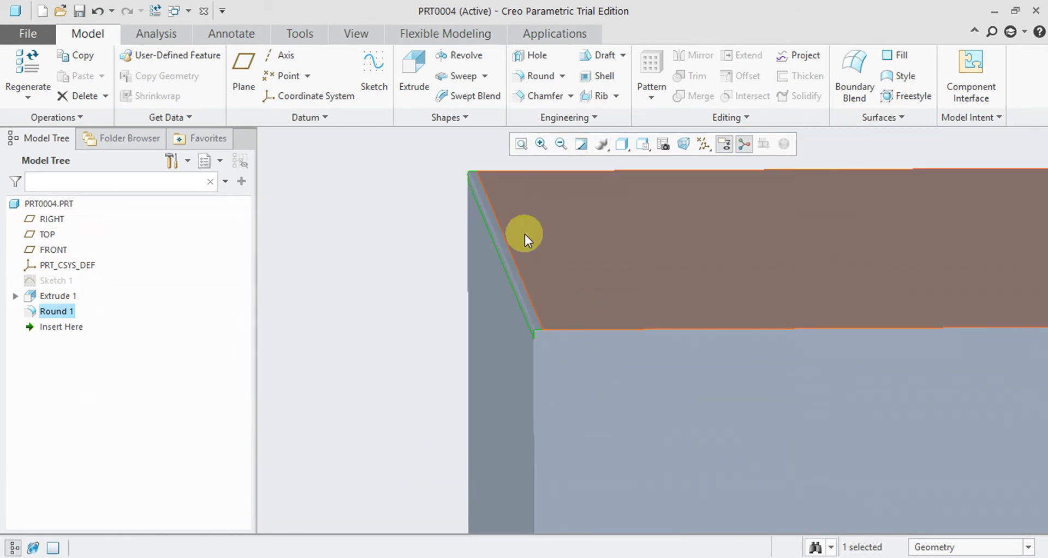
pyautogui.hotkey('ctrl', 'z')
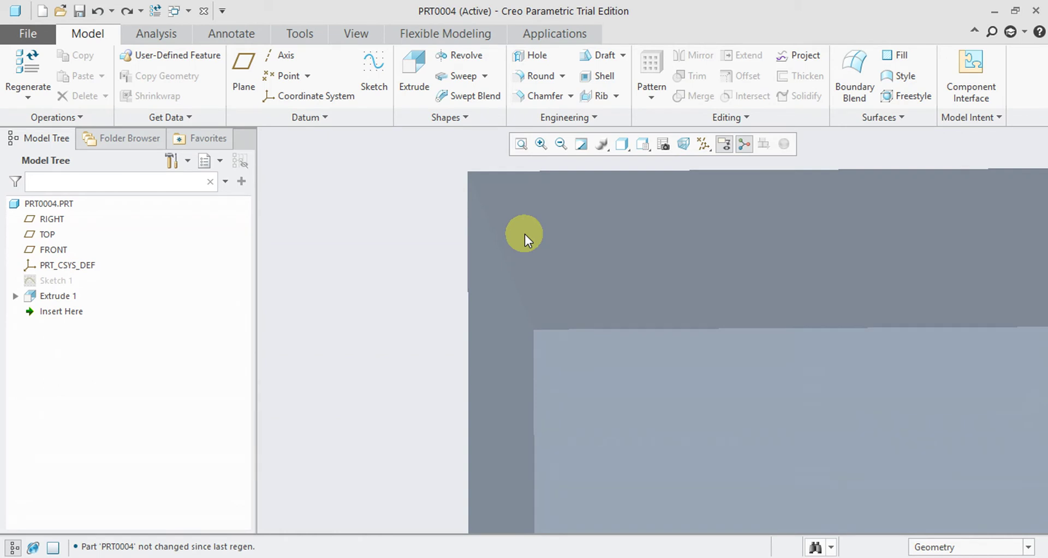
# Start a new round on an edge and set its shape to D1 x D2 Conic
pyautogui.click(562, 77)
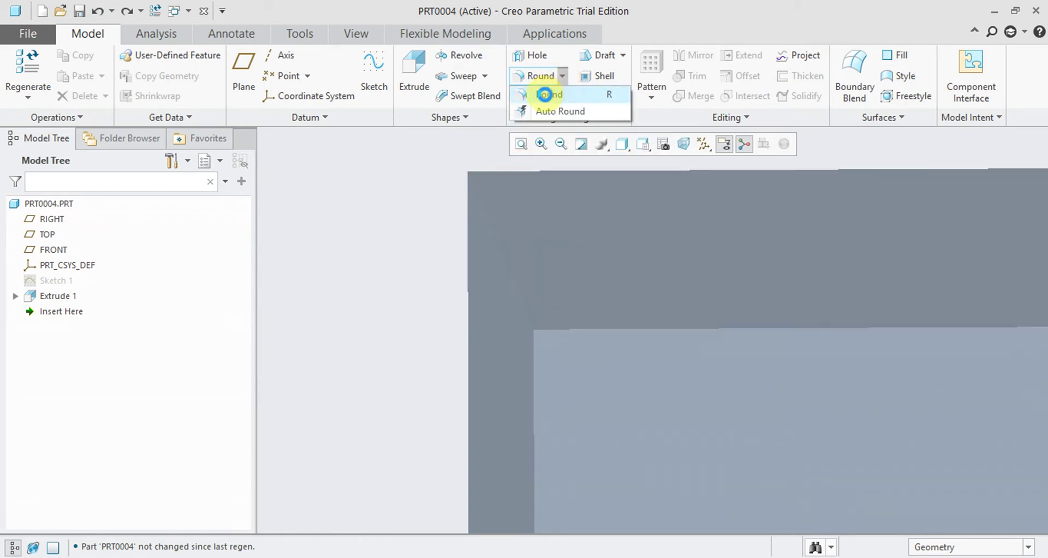
pyautogui.click(544, 95)
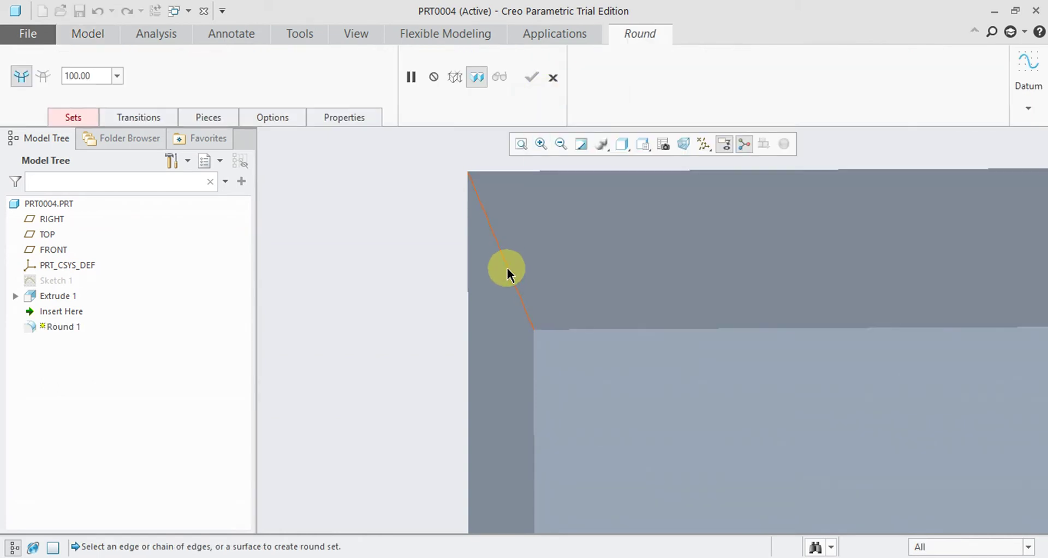
pyautogui.click(507, 267)
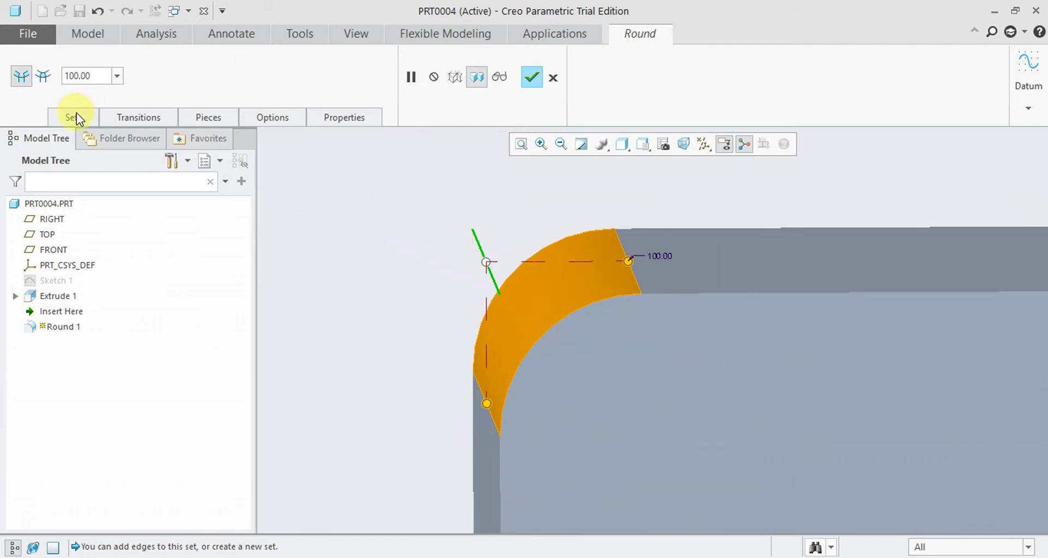
pyautogui.click(77, 116)
pyautogui.click(203, 158)
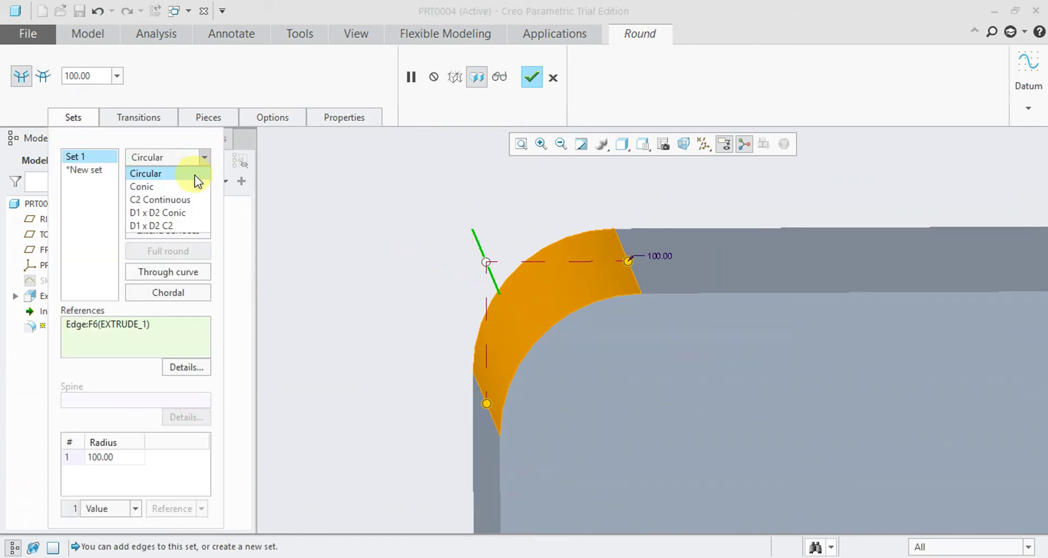
pyautogui.click(163, 212)
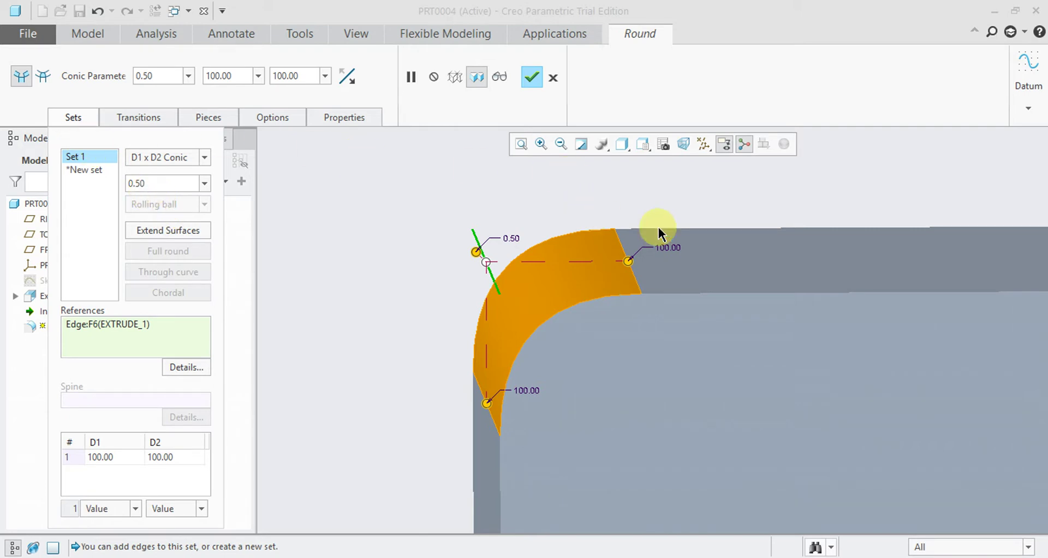
# Drag D1 to 189.78 and D2 to 111.38, then add two more edges as sets
pyautogui.moveTo(630, 264); pyautogui.dragTo(759, 276)
pyautogui.moveTo(499, 394); pyautogui.dragTo(487, 419)
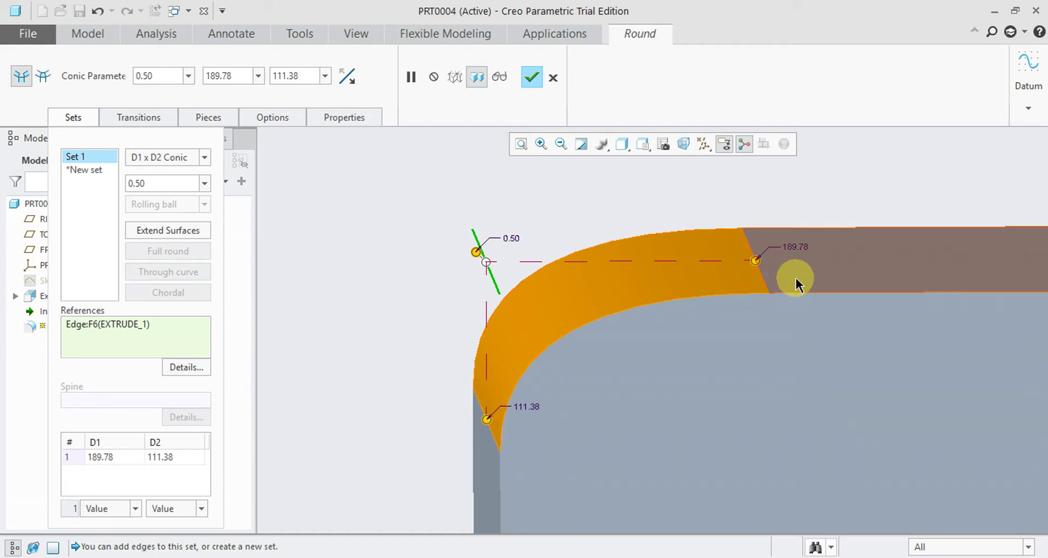
pyautogui.click(798, 293)
pyautogui.moveTo(798, 293); pyautogui.dragTo(950, 354, button='middle')
pyautogui.scroll(-5, 726, 362)
pyautogui.click(951, 347)
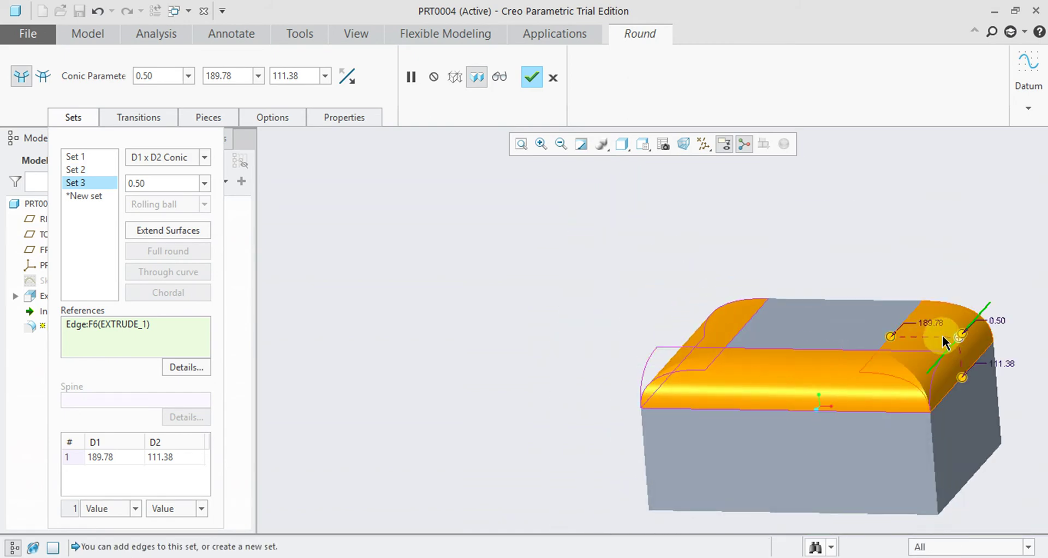
# Add the back top edge as a fourth set and complete the conic round
pyautogui.click(881, 300)
pyautogui.moveTo(882, 300); pyautogui.dragTo(848, 355, button='middle')
pyautogui.click(532, 77)
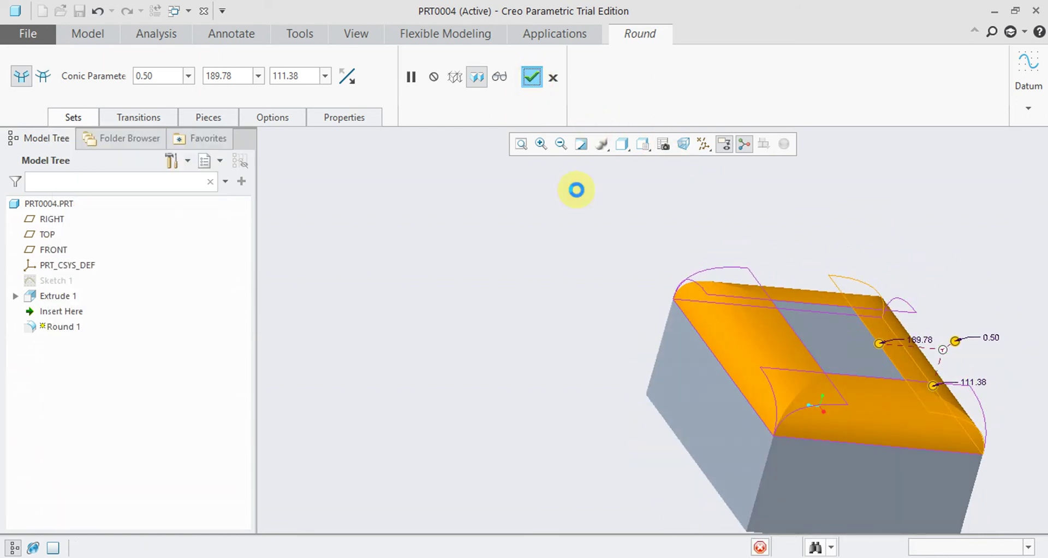
# Inspect the finished conic rounds, then undo Round 1
pyautogui.moveTo(579, 275); pyautogui.dragTo(636, 260, button='middle')
pyautogui.moveTo(592, 224); pyautogui.dragTo(589, 254, button='middle')
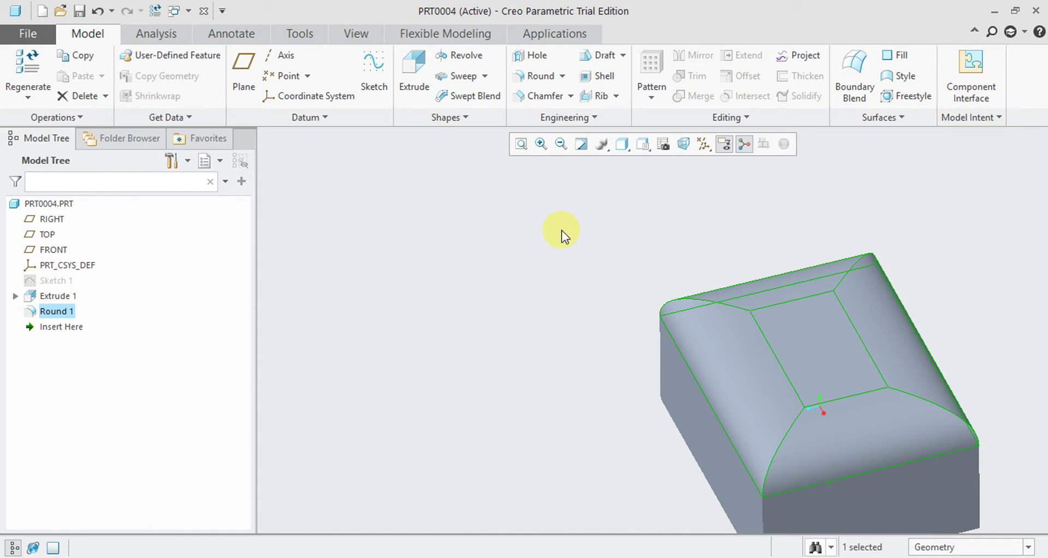
pyautogui.hotkey('ctrl', 'z')
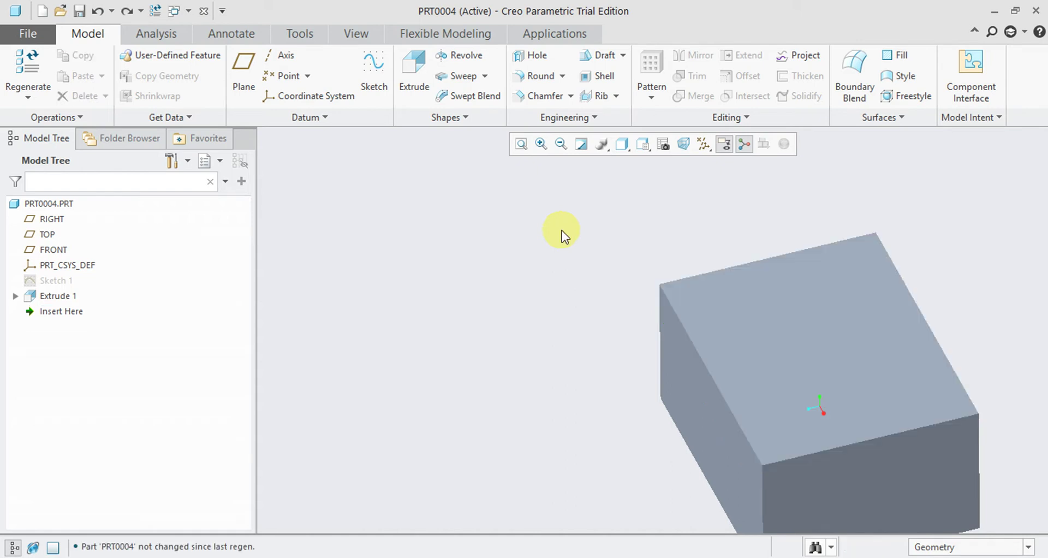
pyautogui.click(561, 78)
# Preview a 100.00 circular round on top-left edge F6 and expand the shape type list
pyautogui.click(562, 95)
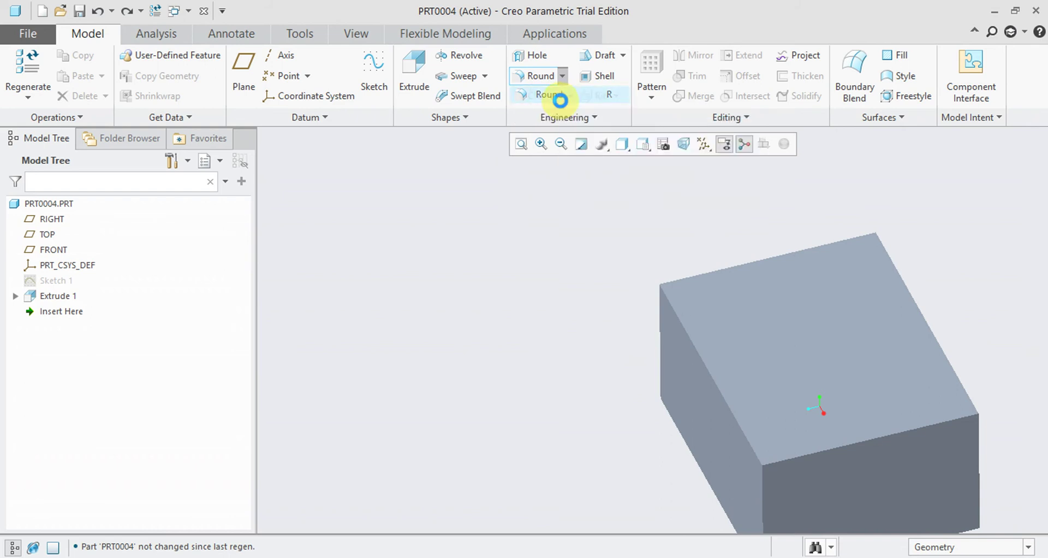
pyautogui.moveTo(560, 260); pyautogui.dragTo(474, 235, button='middle')
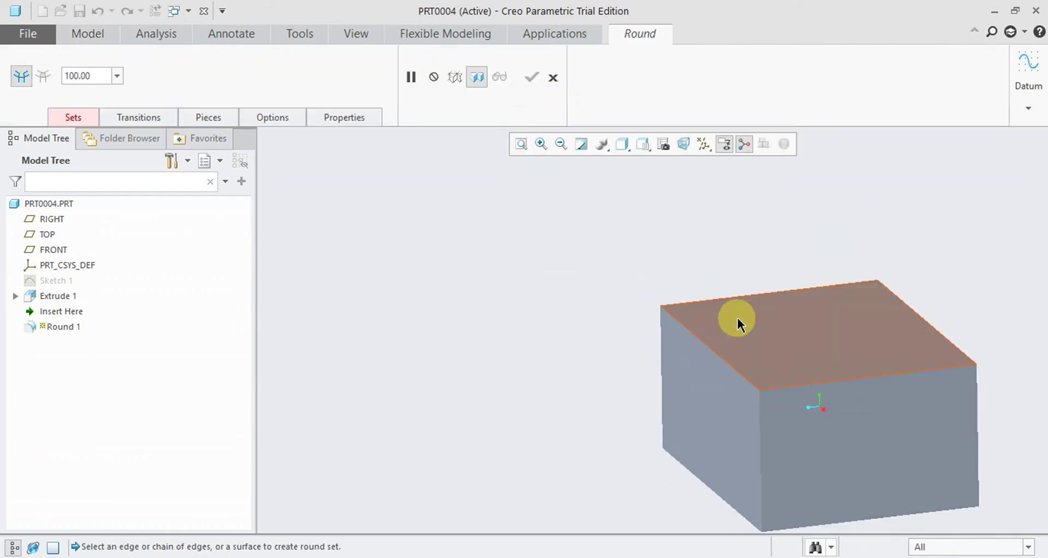
pyautogui.click(706, 344)
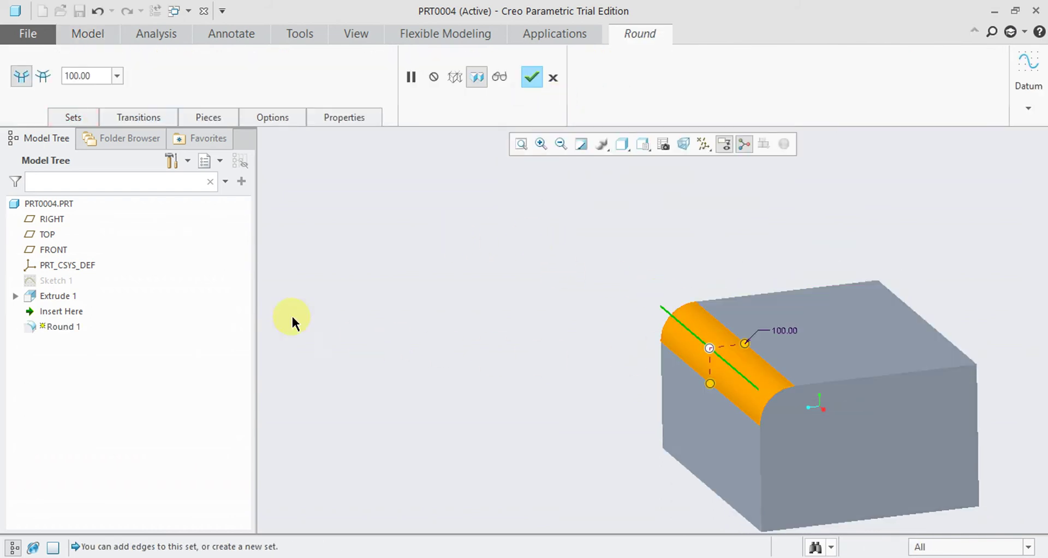
pyautogui.click(80, 116)
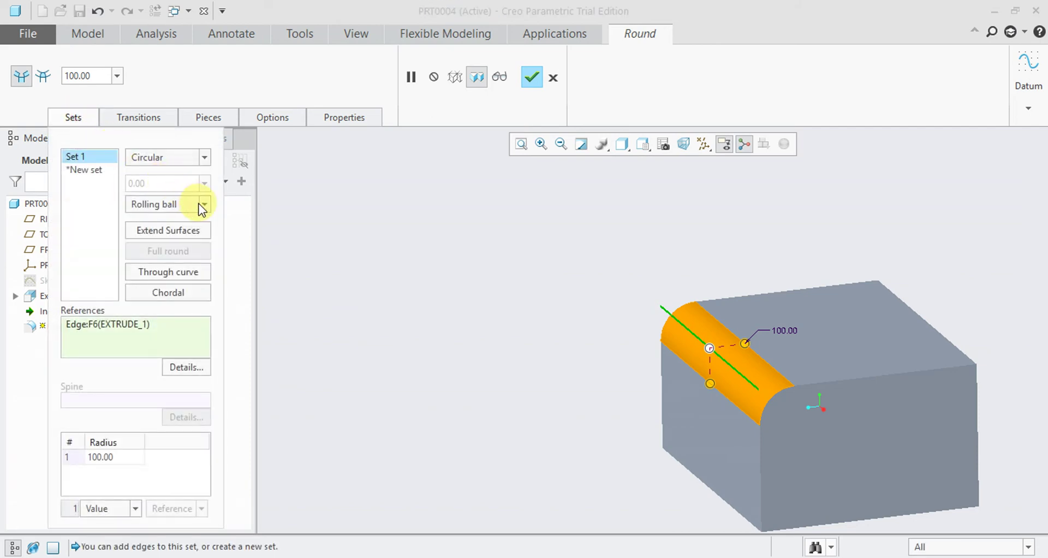
pyautogui.click(206, 157)
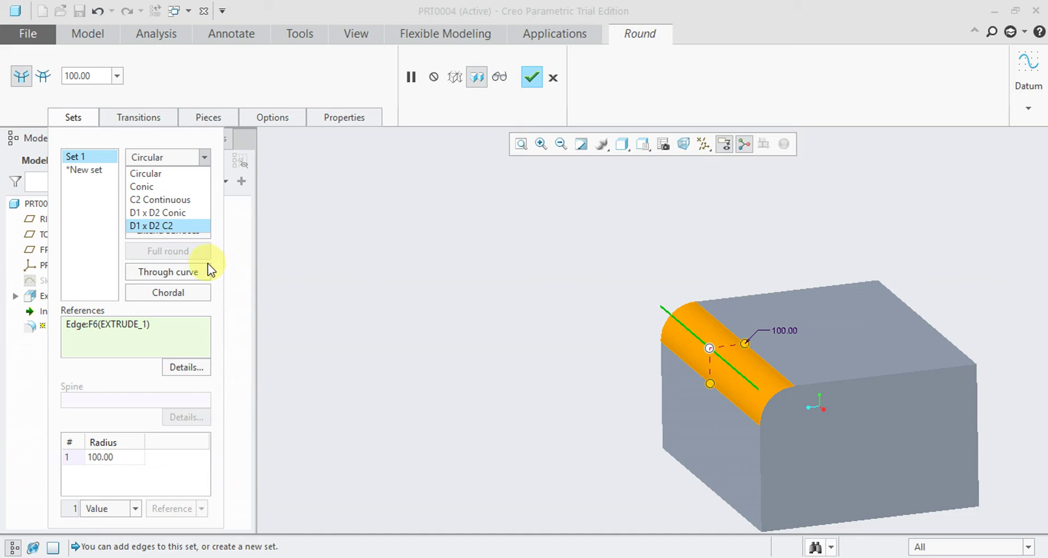
# Set the round to Normal to spine and dimension it by a 141.42 chord
pyautogui.click(215, 233)
pyautogui.click(204, 204)
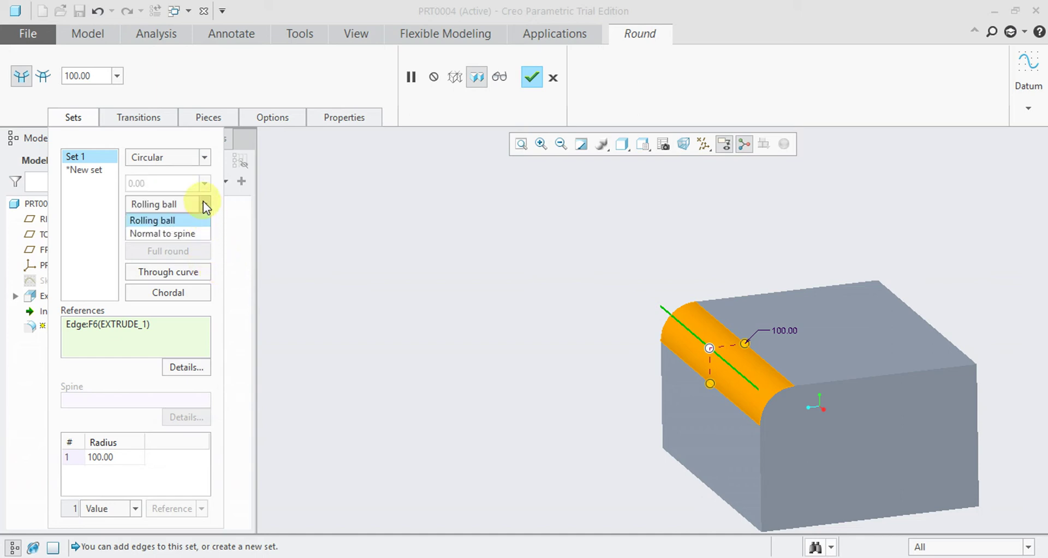
pyautogui.click(192, 233)
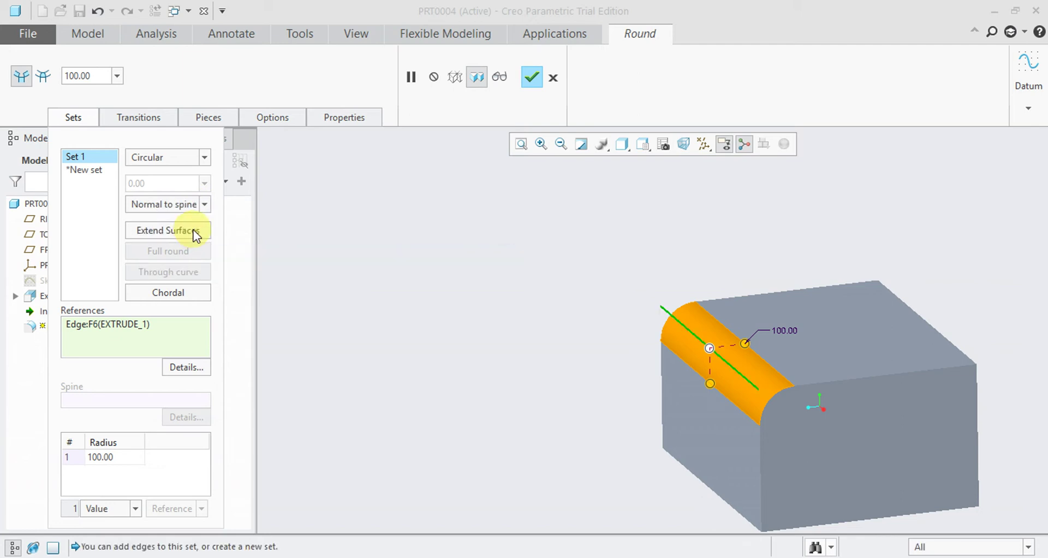
pyautogui.scroll(-4, 824, 329)
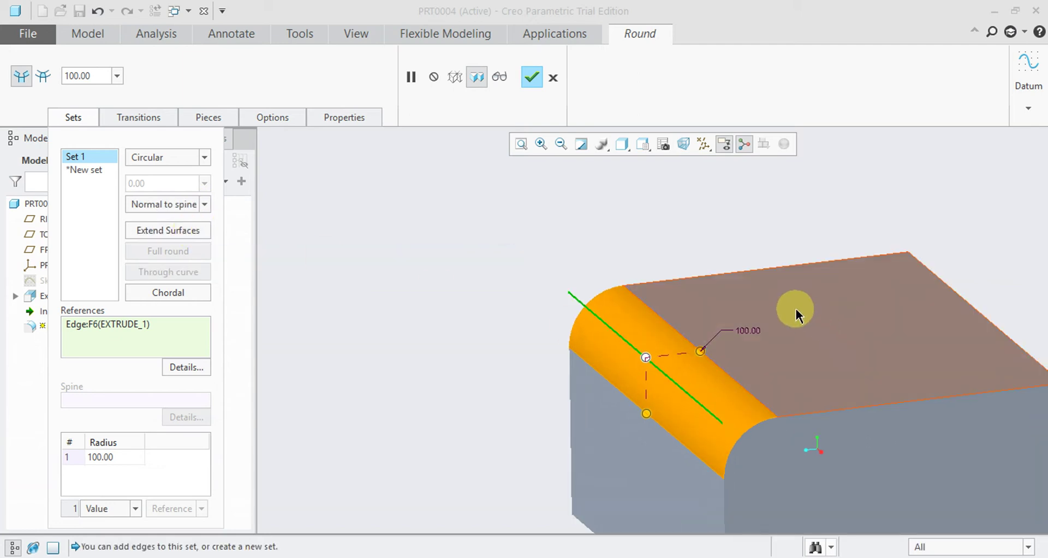
pyautogui.moveTo(785, 298); pyautogui.dragTo(681, 378, button='middle')
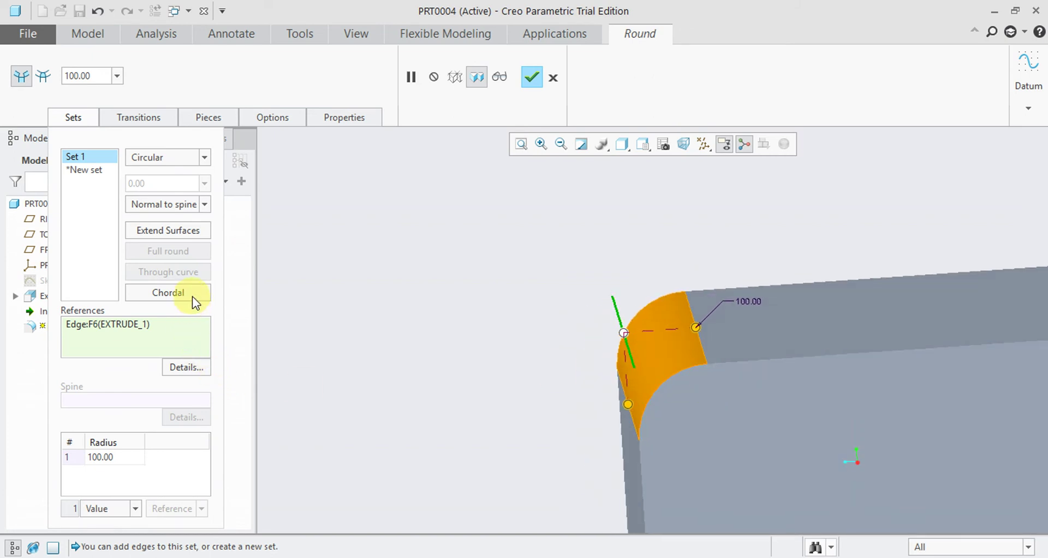
pyautogui.click(192, 295)
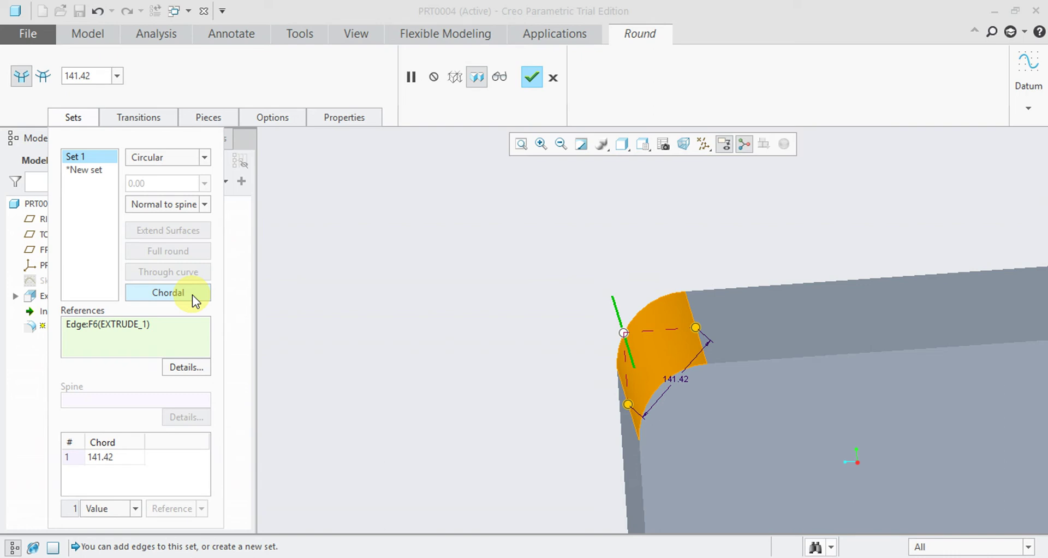
pyautogui.doubleClick(679, 376)
# Enter a 150 chord length and complete Round 1 on edge F6
pyautogui.write('150')
pyautogui.press('Return')
pyautogui.moveTo(677, 380); pyautogui.dragTo(630, 362, button='middle')
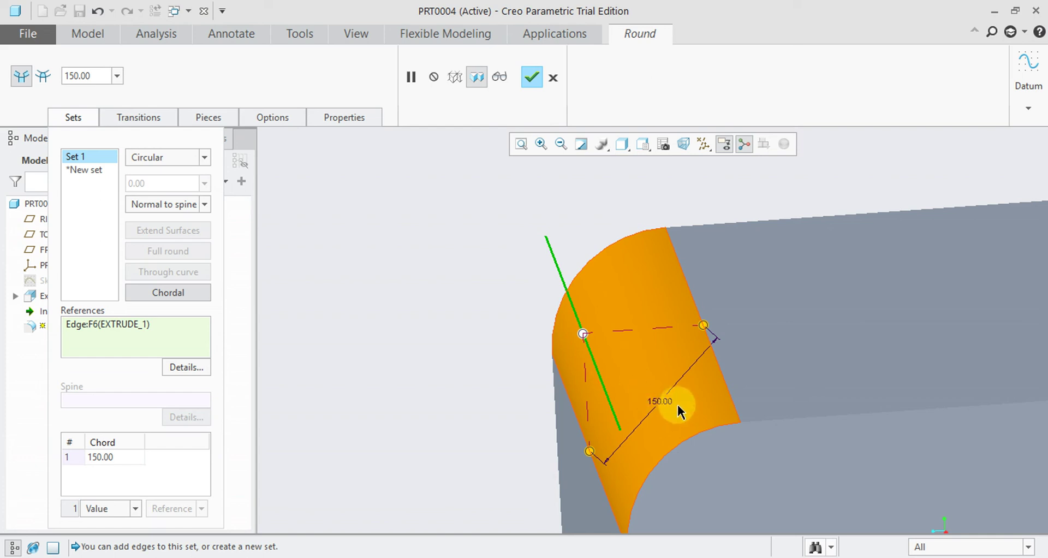
pyautogui.scroll(-5, 676, 401)
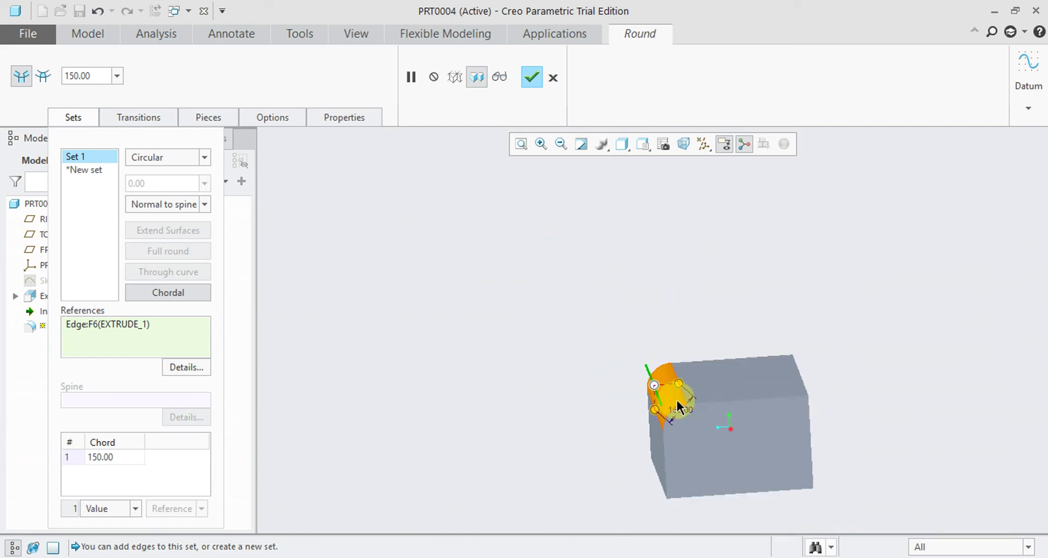
pyautogui.scroll(5, 671, 399)
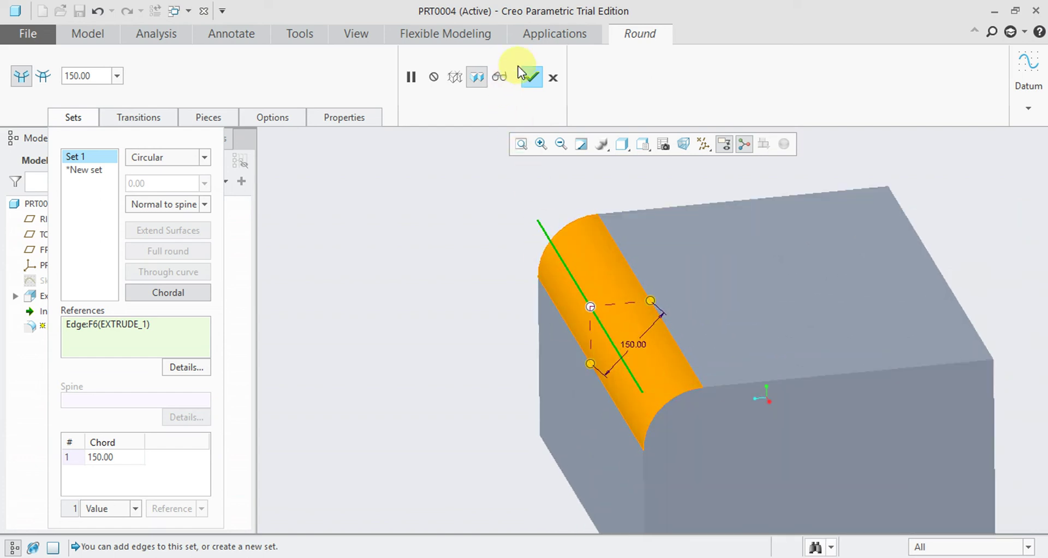
pyautogui.click(533, 78)
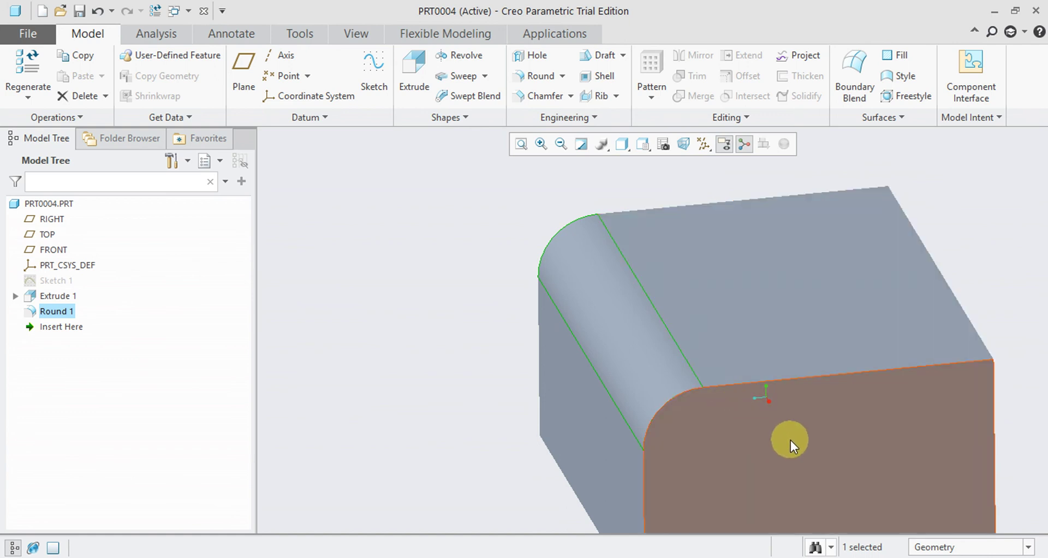
# Open the hidden system tray icons
pyautogui.click(890, 555)
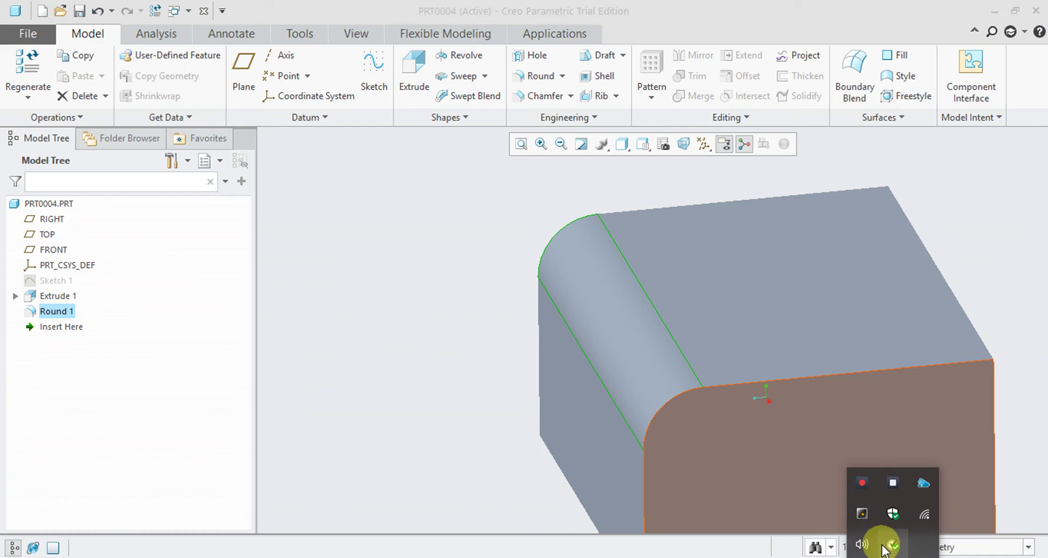